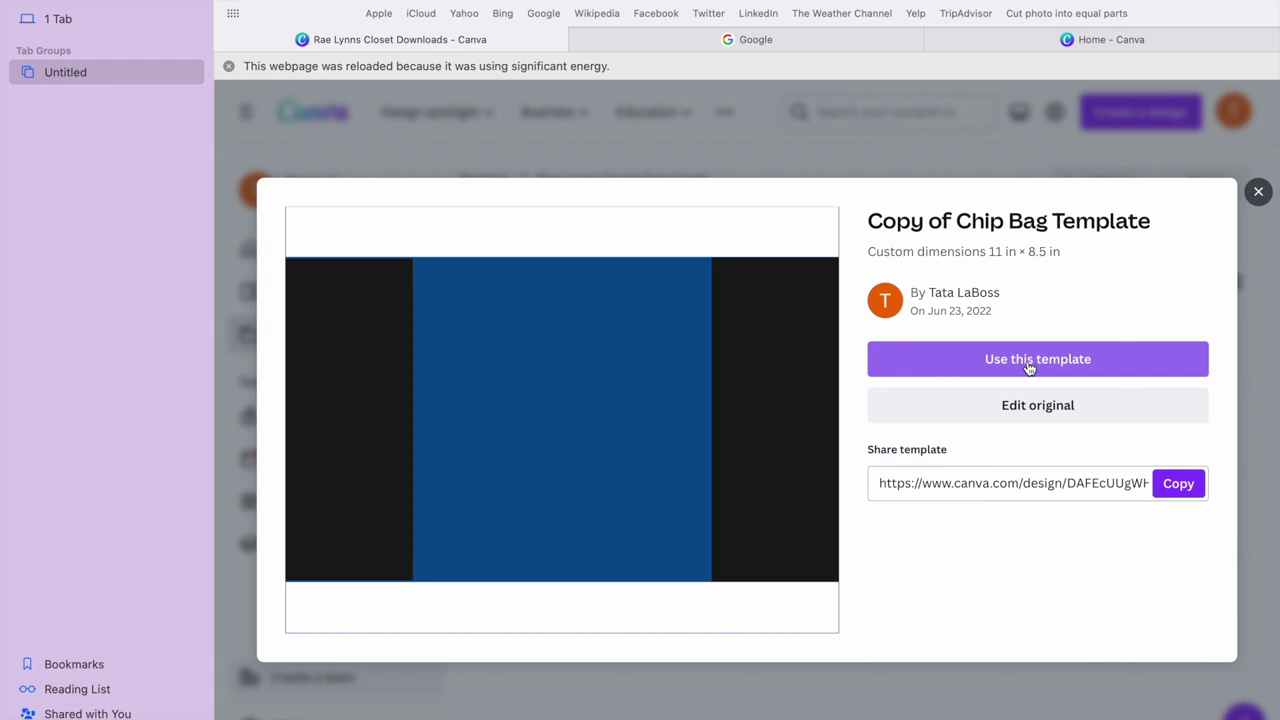
Create a new design from the Copy of Chip Bag Template.
left_click(1028, 362)
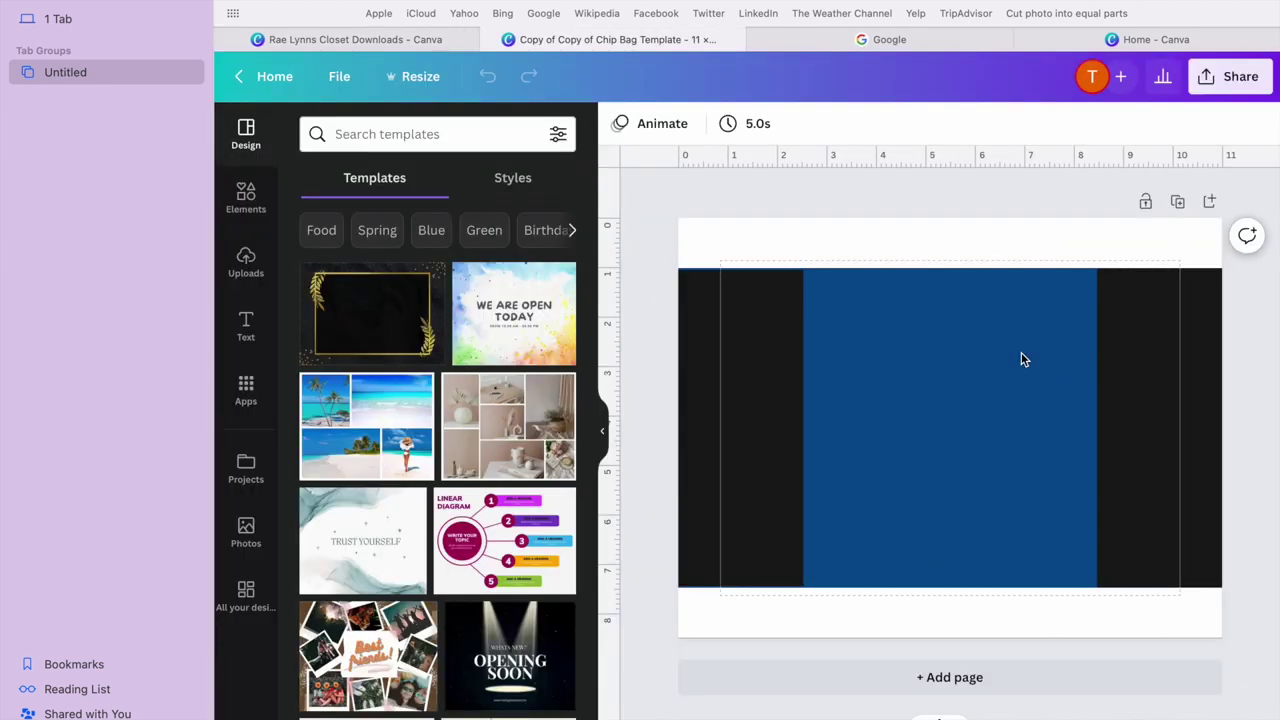
Review the Custom Party Labels product on the Rae Lynn's Closet site, including its treat groups and ordering instructions.
mouse_move(1021, 2)
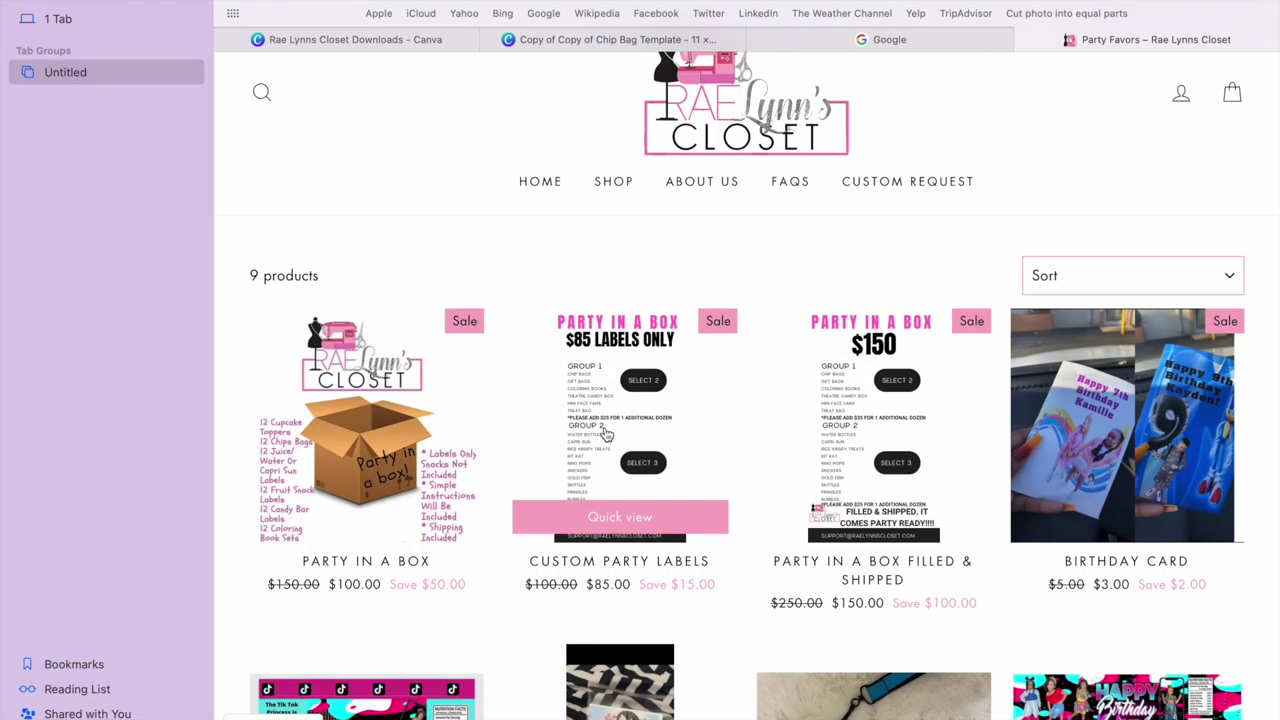
left_click(604, 432)
scroll(604, 432, "down", 2)
scroll(604, 433, "down", 4)
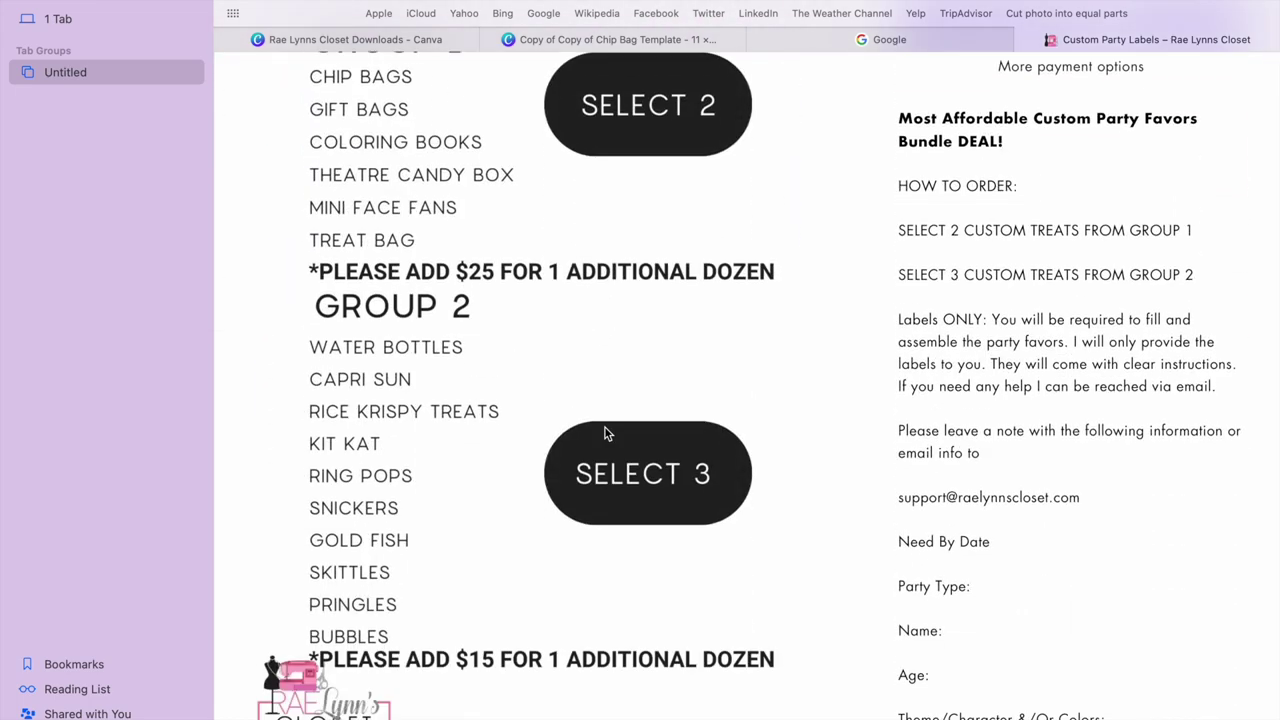
scroll(604, 433, "down", 1)
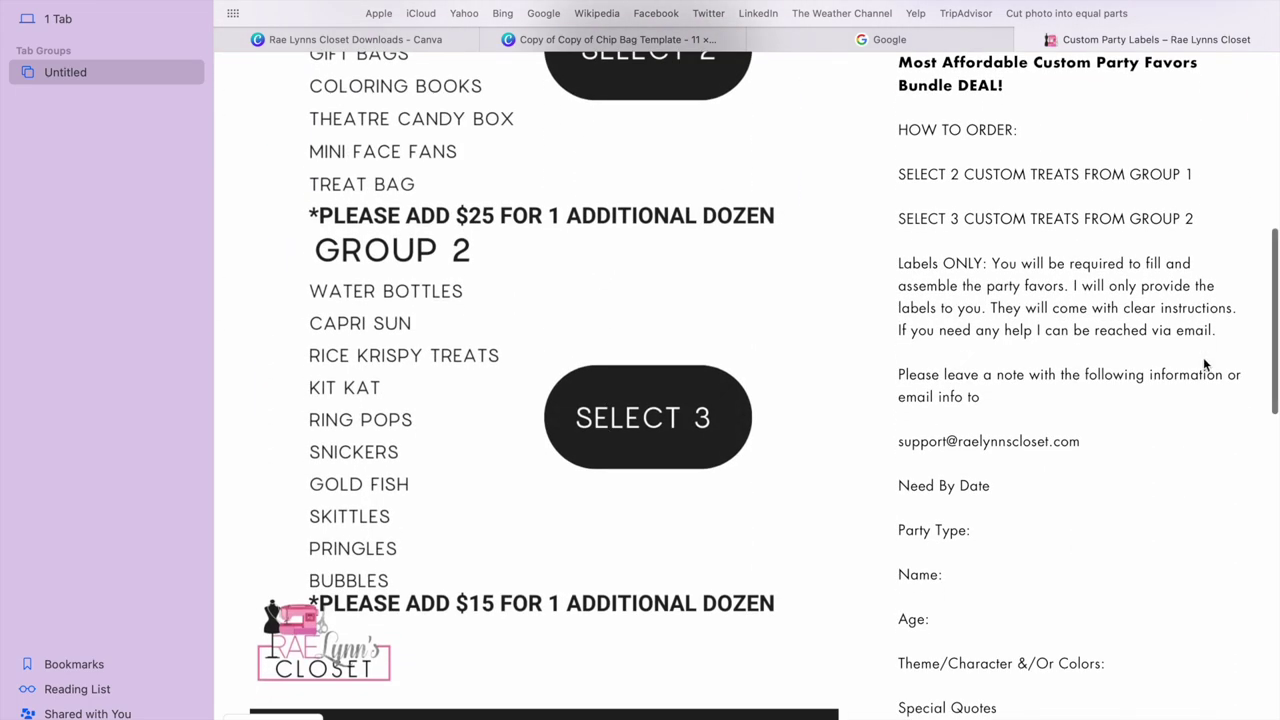
scroll(1203, 357, "down", 2)
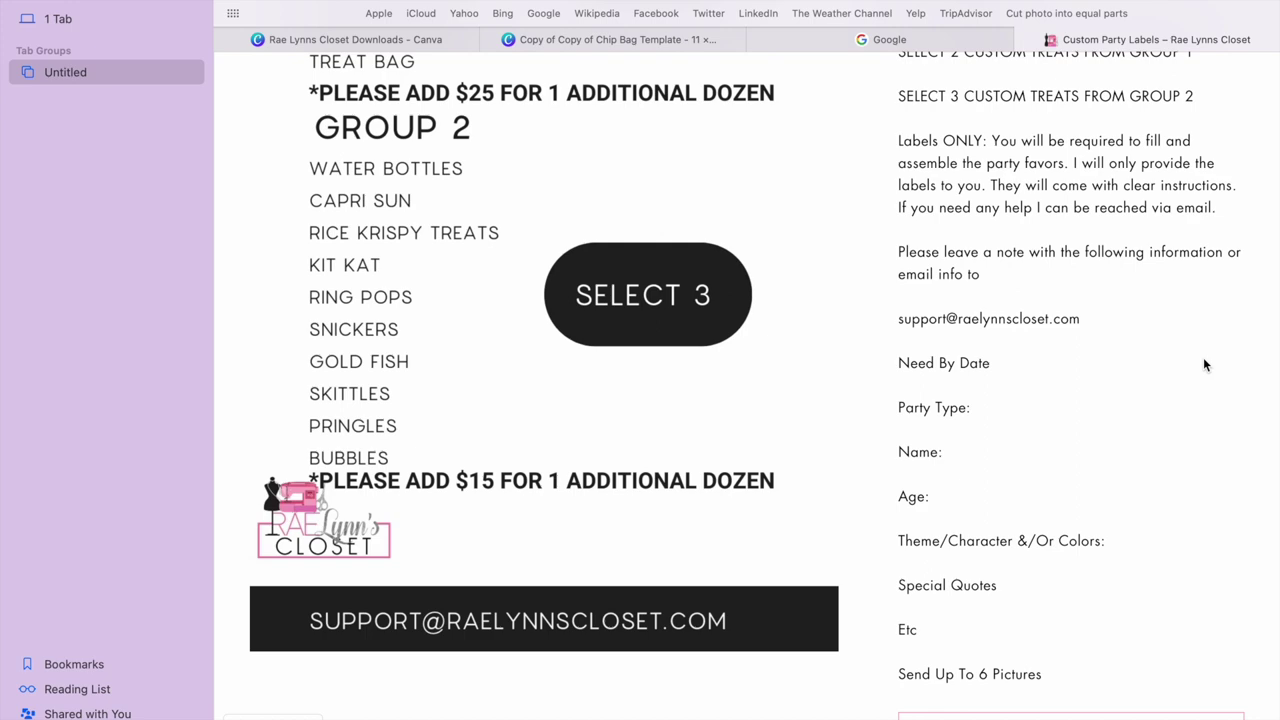
Search Google for "easter background" and show the image results.
left_click(938, 39)
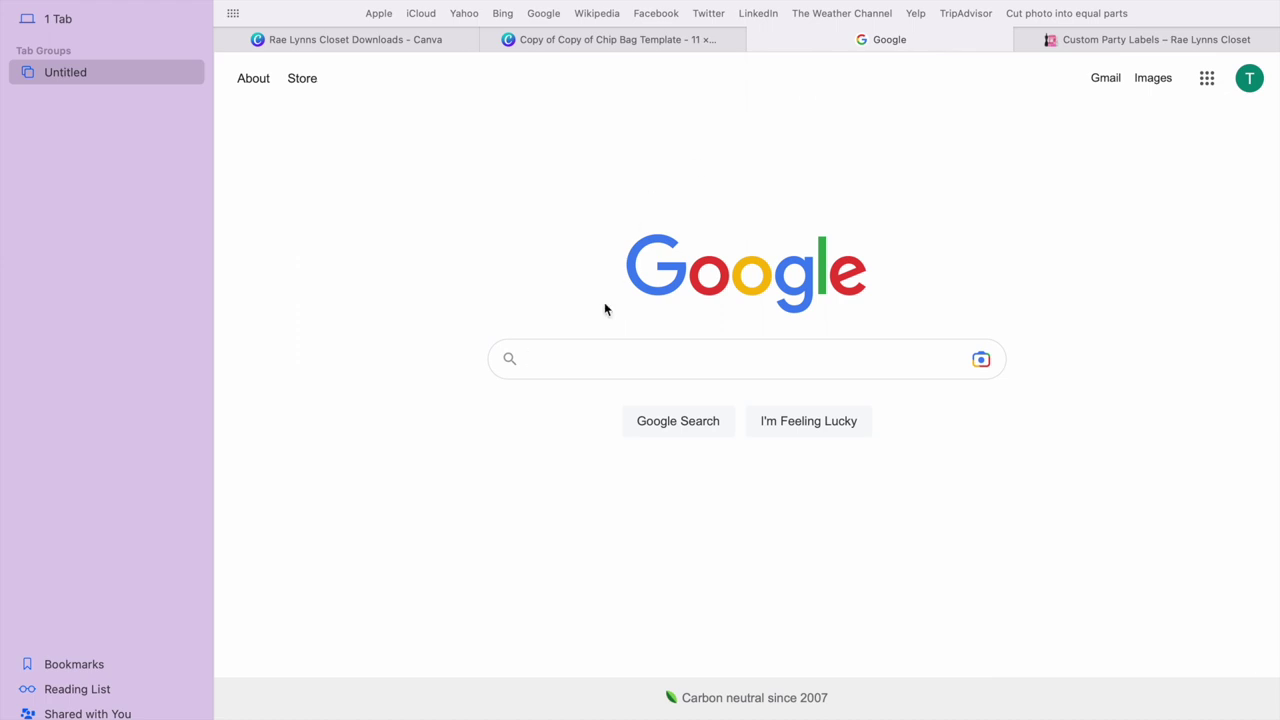
type("eas")
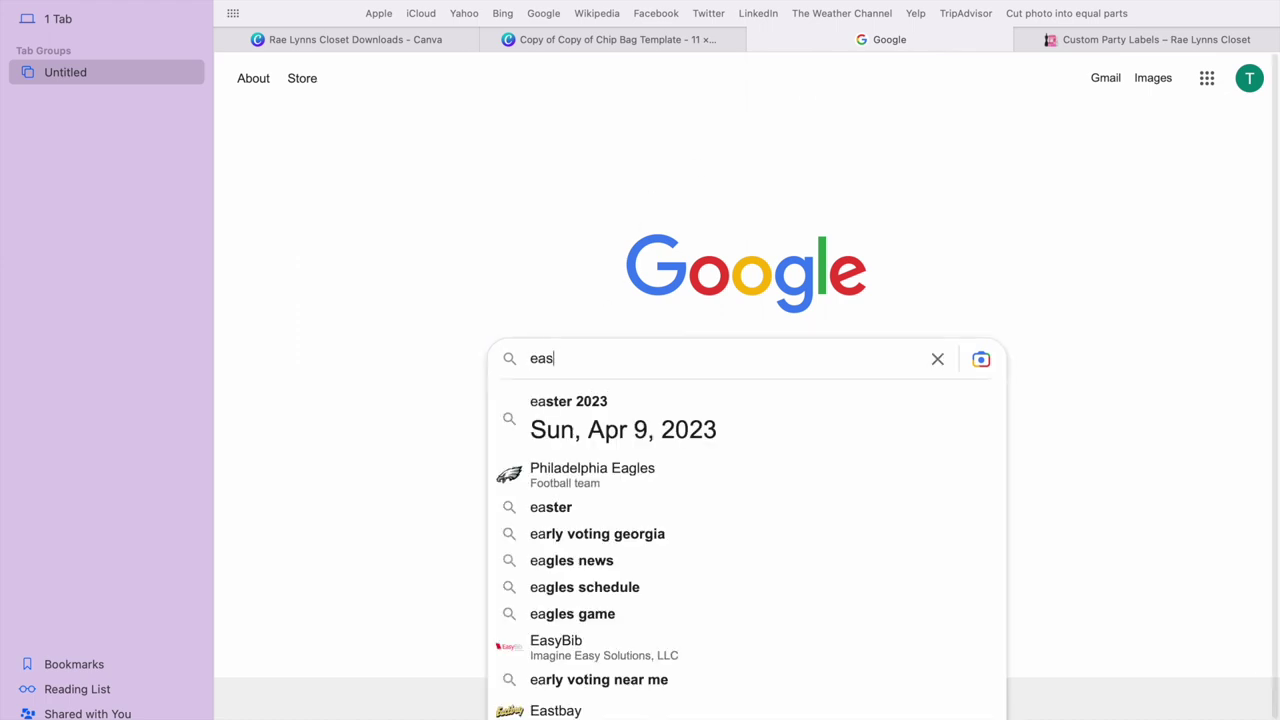
type("ter ")
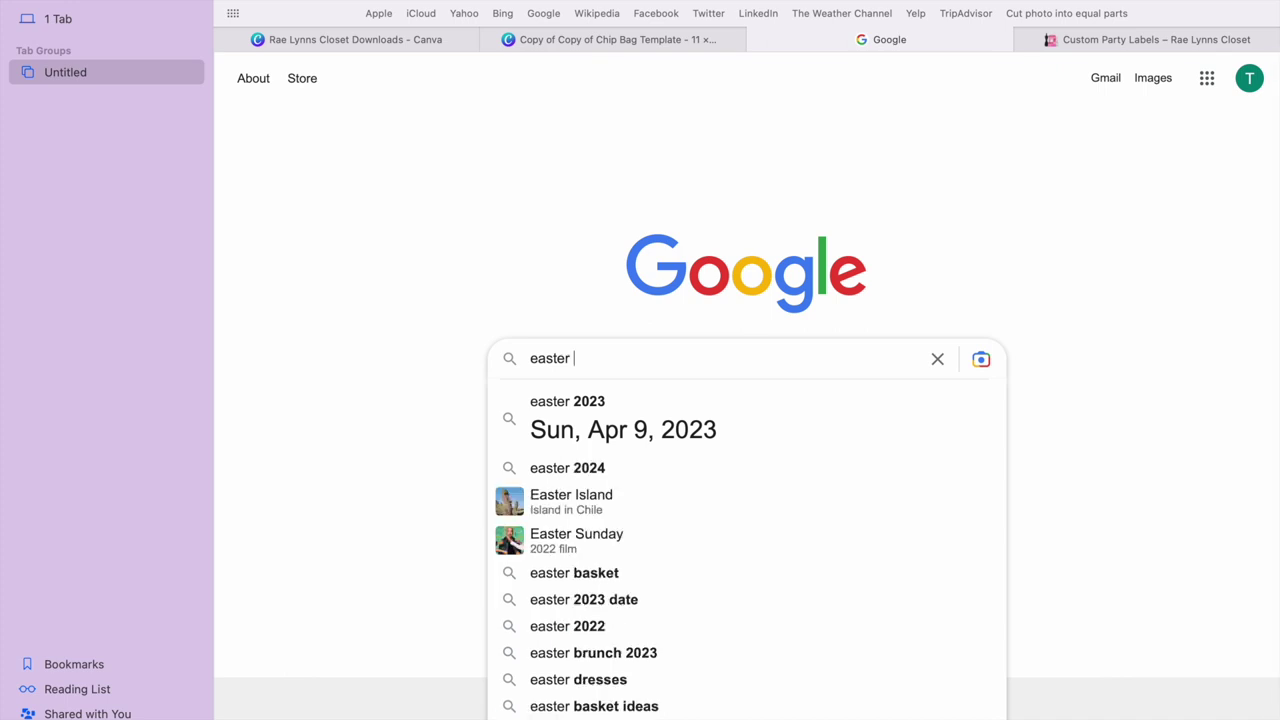
type("background")
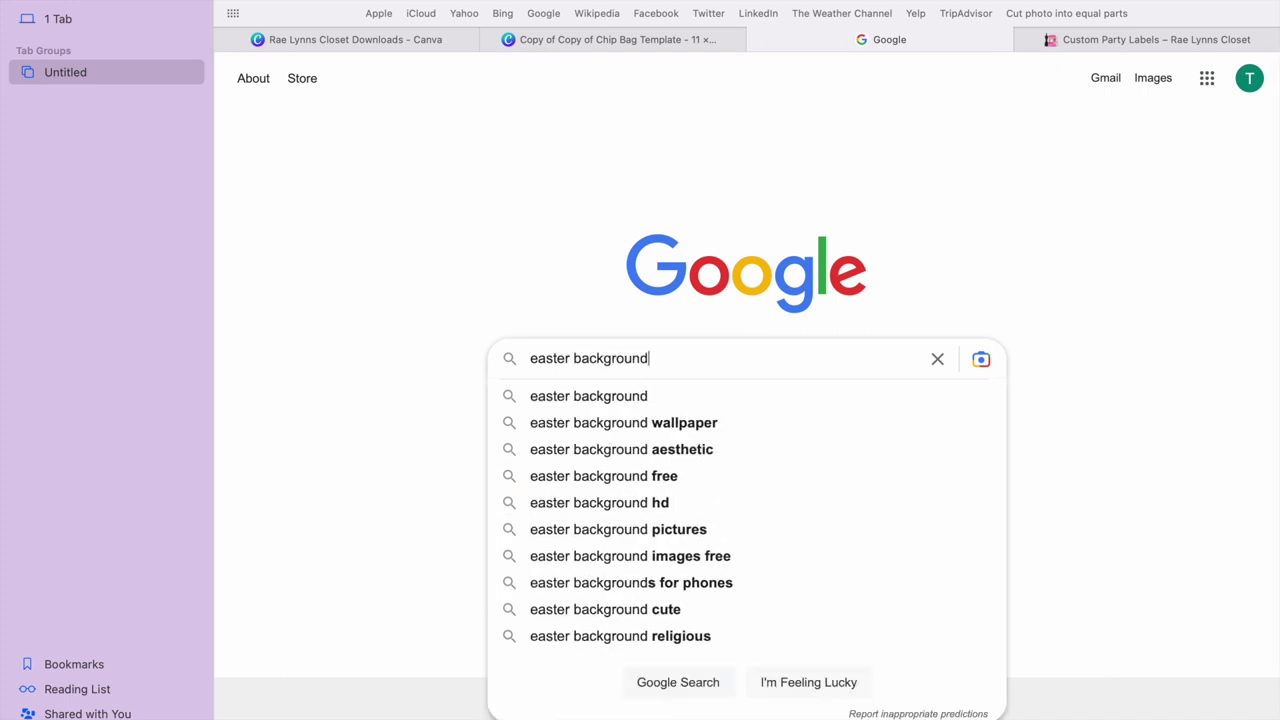
key("Return")
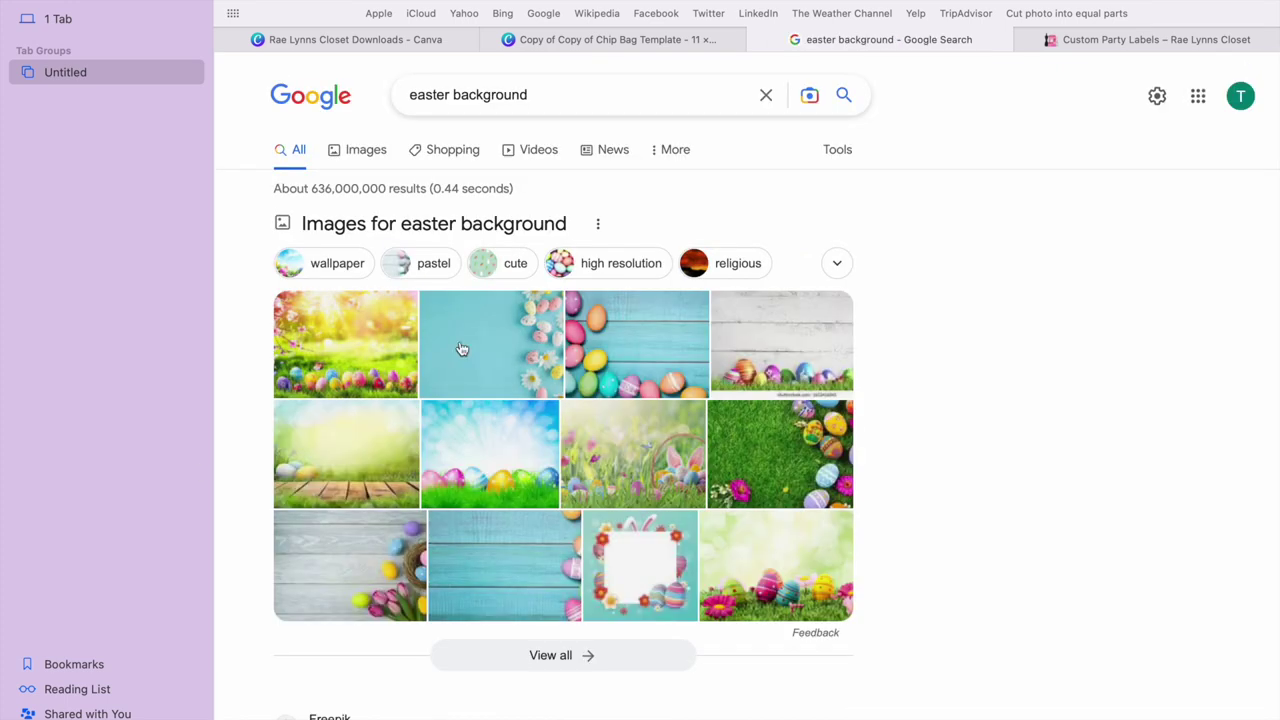
left_click(363, 152)
Browse the Easter background images and open the Unsplash one with decorated eggs in grass against a pink sky.
scroll(903, 492, "down", 10)
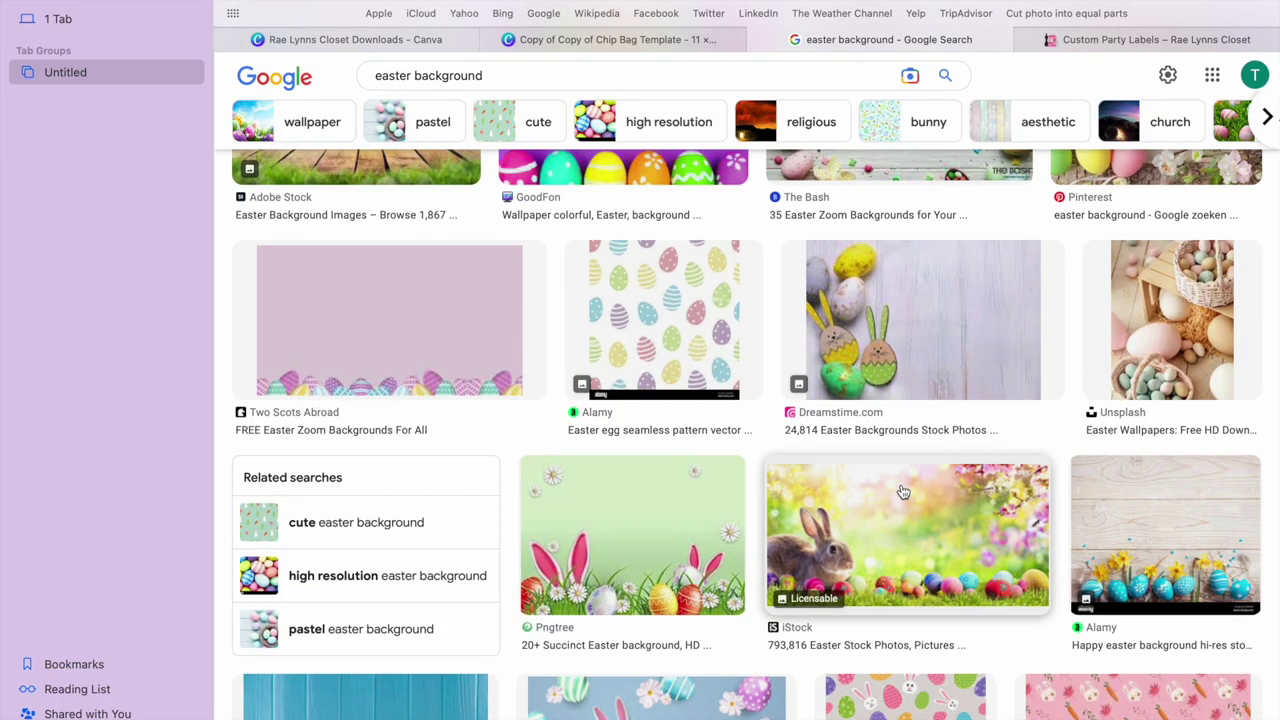
scroll(903, 492, "up", 2)
scroll(903, 492, "down", 1)
scroll(903, 492, "up", 3)
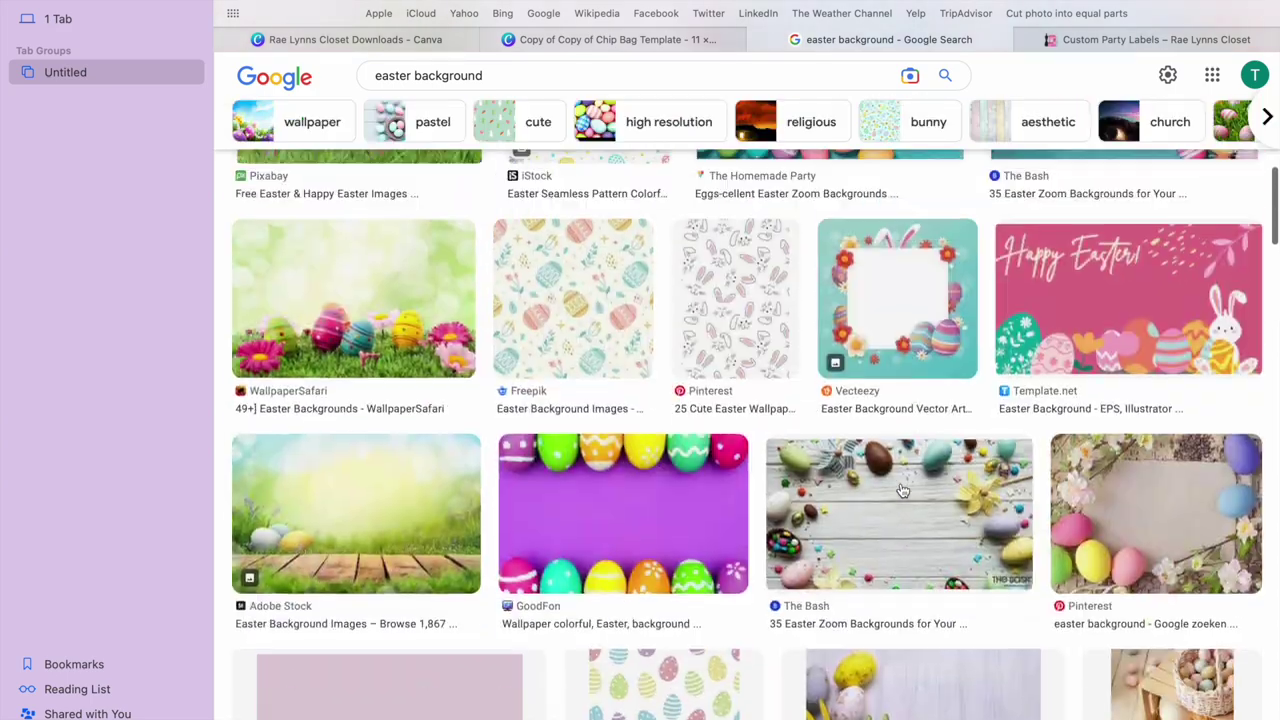
scroll(903, 492, "up", 7)
scroll(903, 492, "down", 5)
scroll(903, 495, "up", 3)
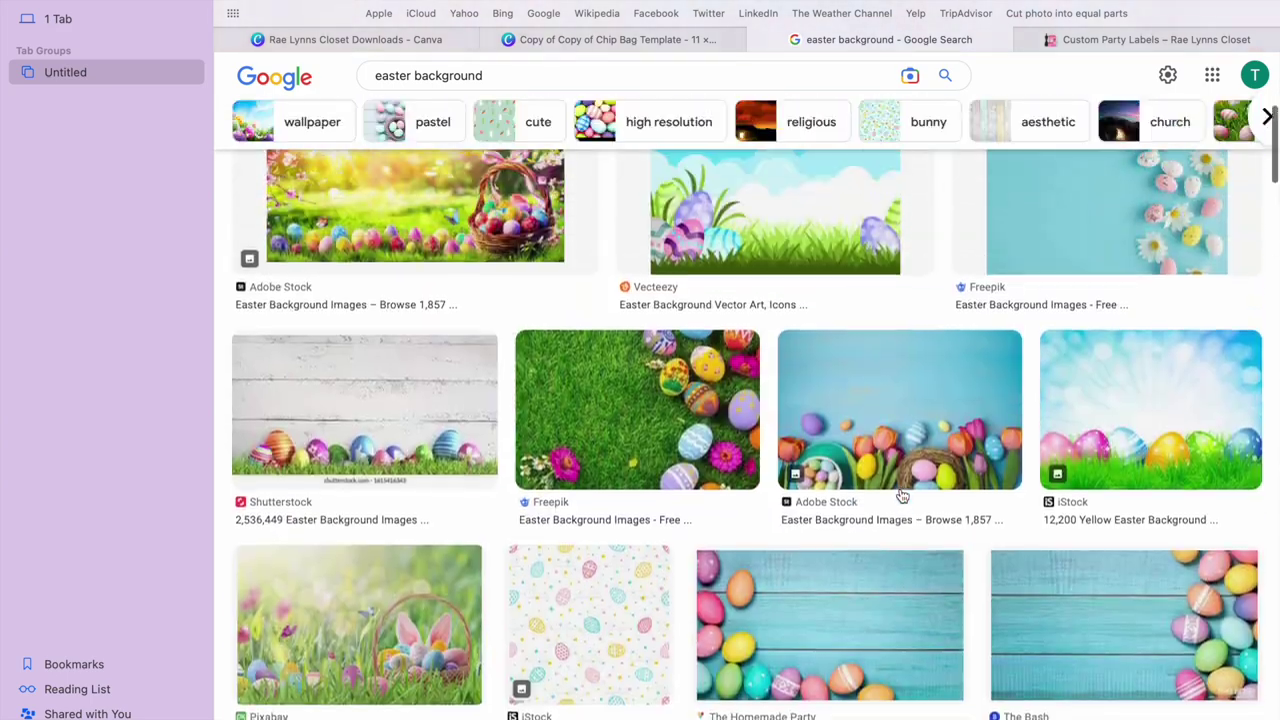
scroll(903, 495, "up", 1)
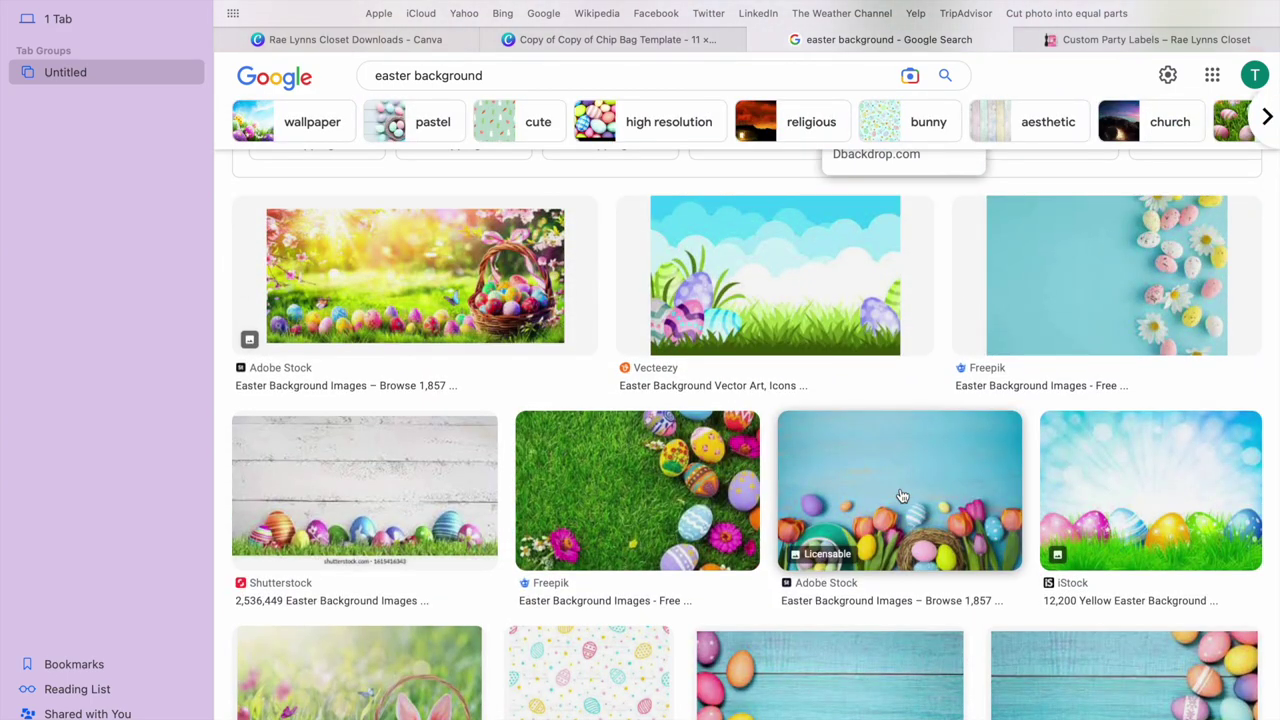
scroll(903, 495, "down", 15)
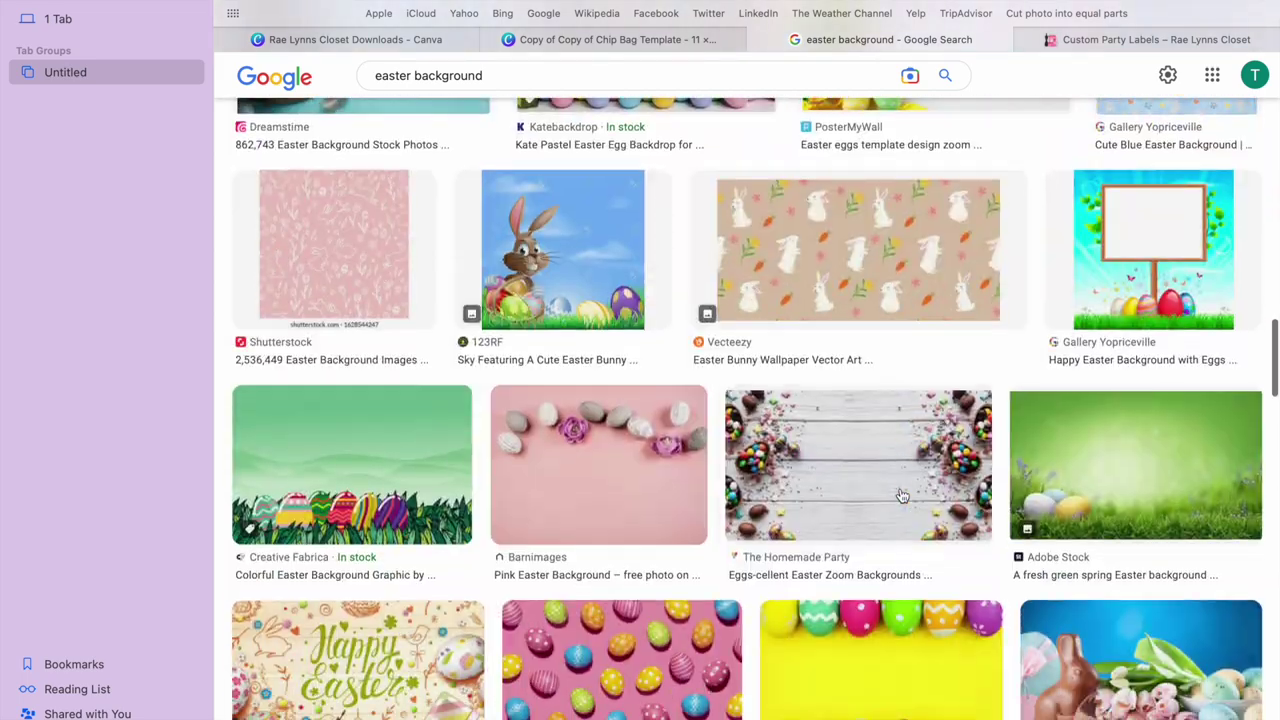
scroll(903, 495, "down", 12)
scroll(899, 493, "down", 10)
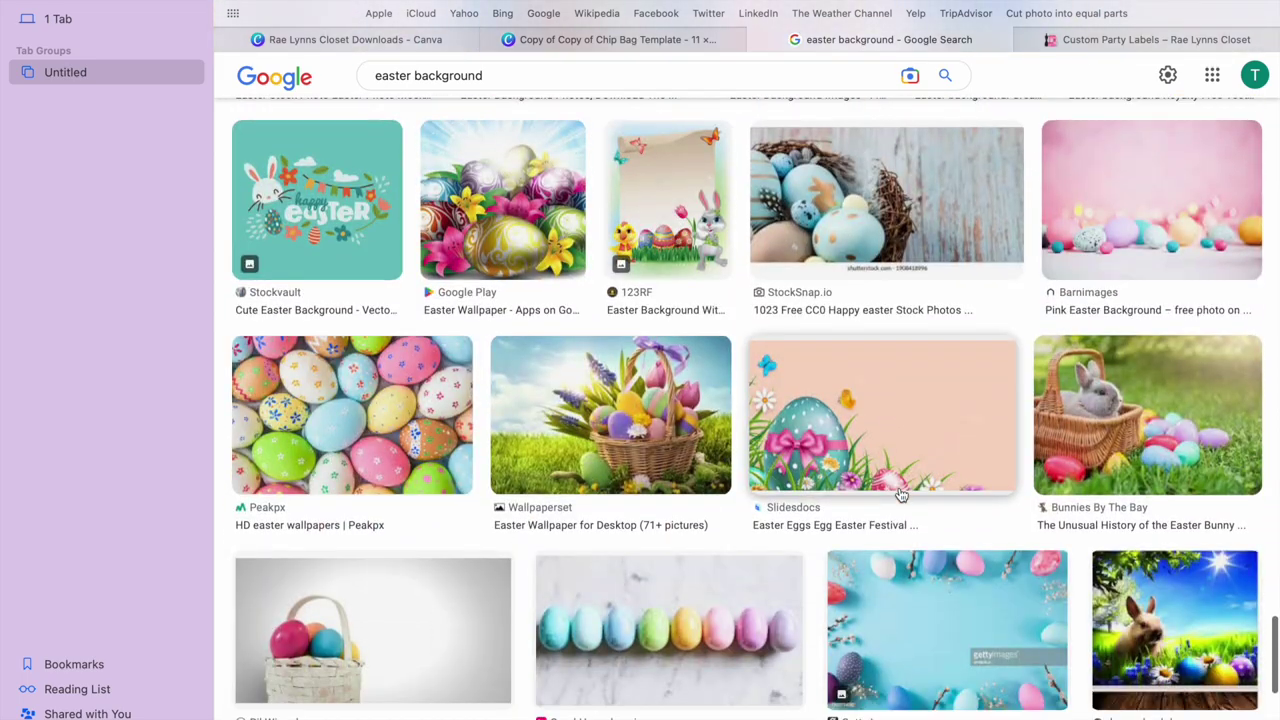
scroll(899, 493, "down", 8)
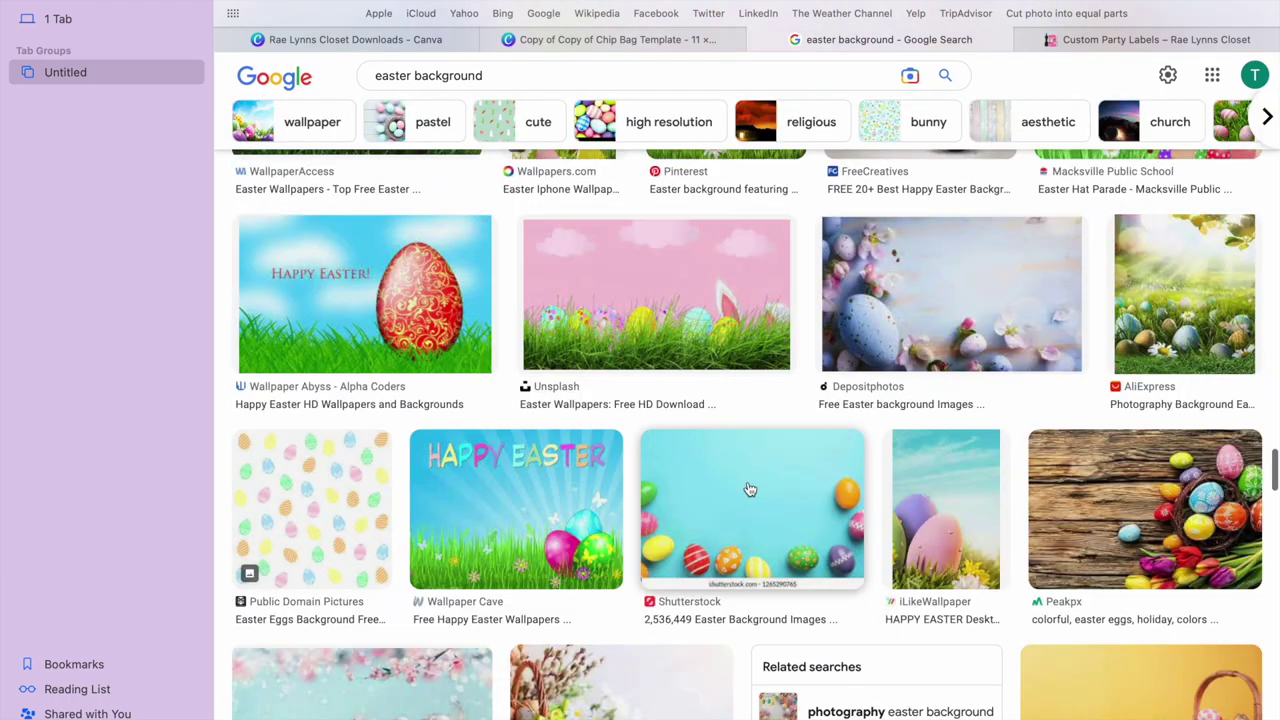
left_click(706, 327)
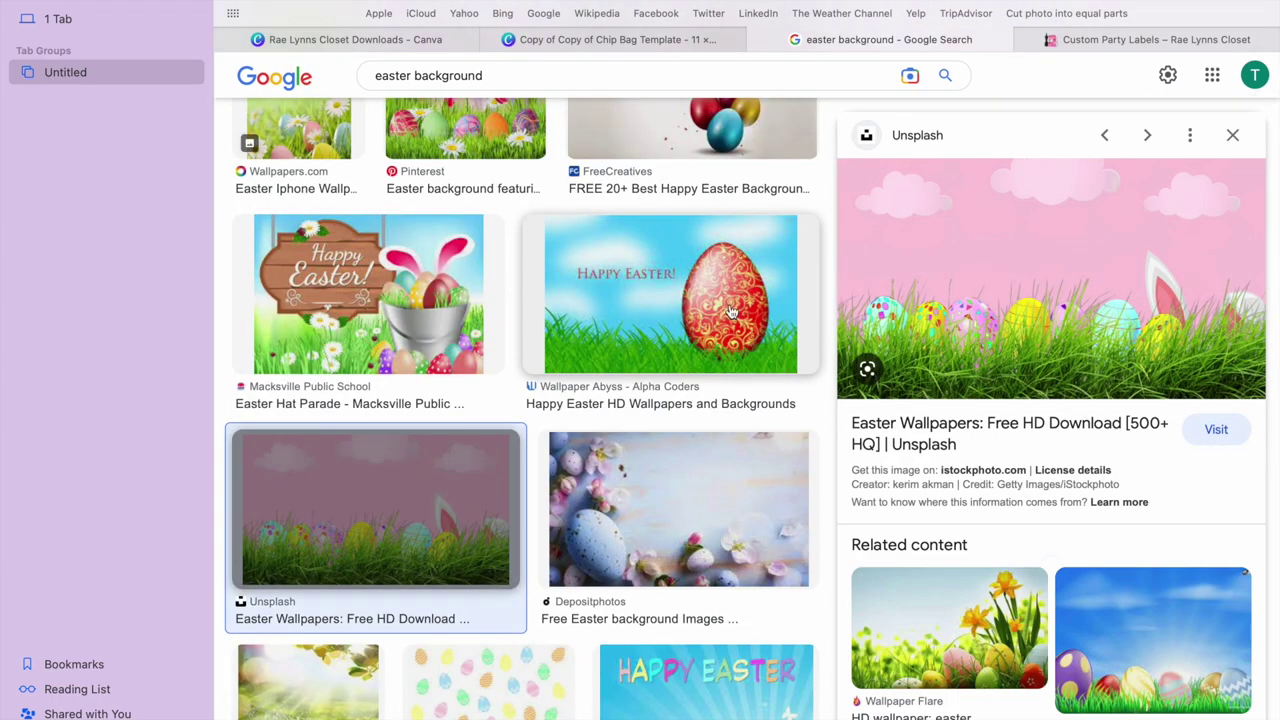
Save the pink Easter egg image to the Downloads folder as "easter pic".
right_click(912, 303)
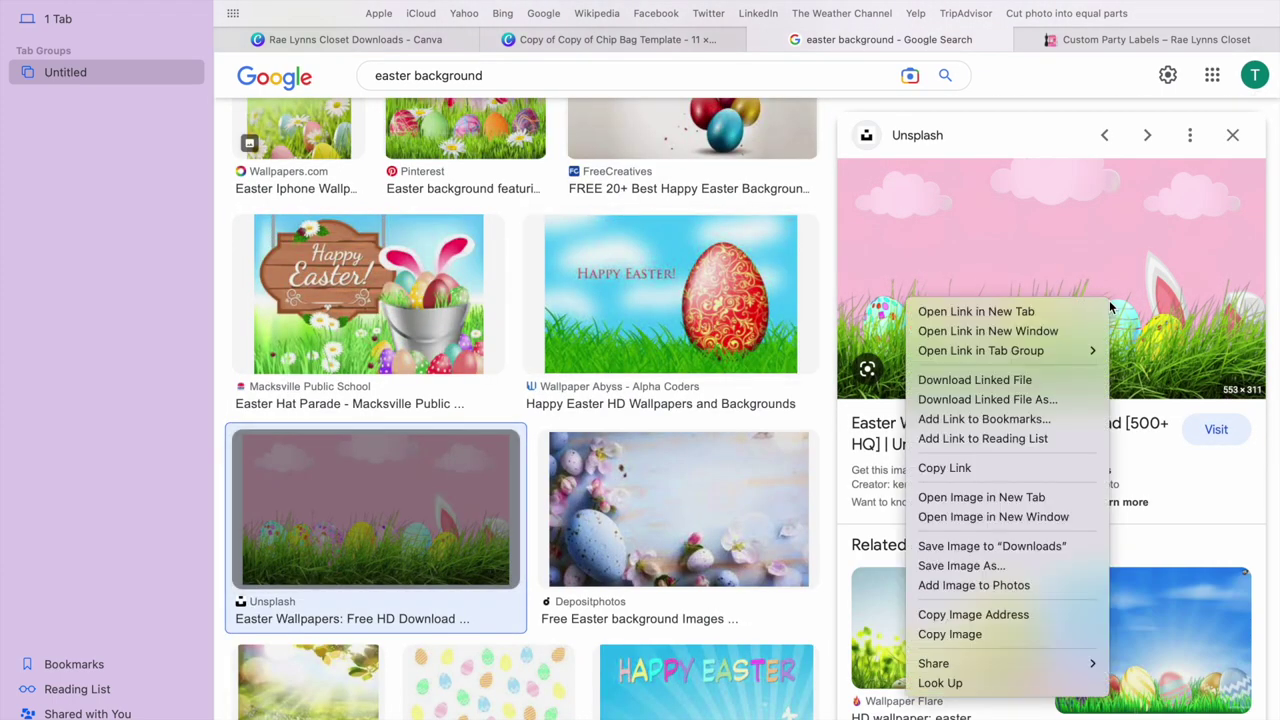
left_click(983, 567)
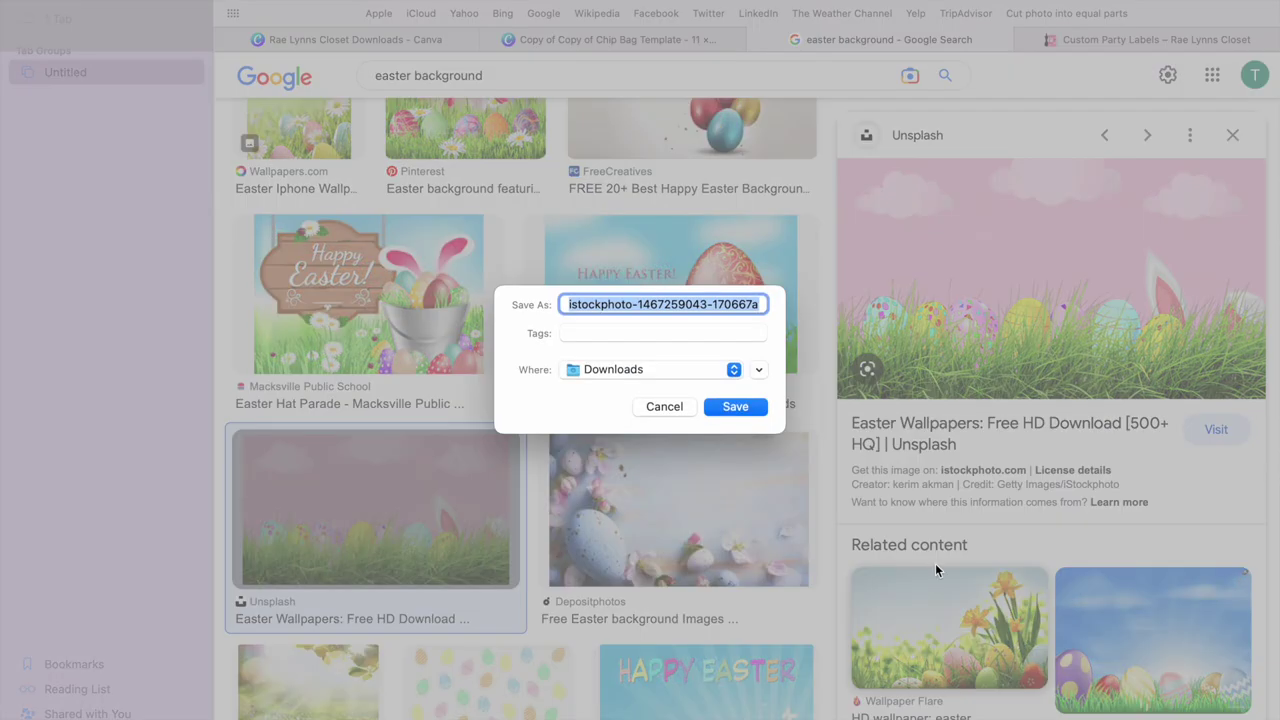
left_click(688, 375)
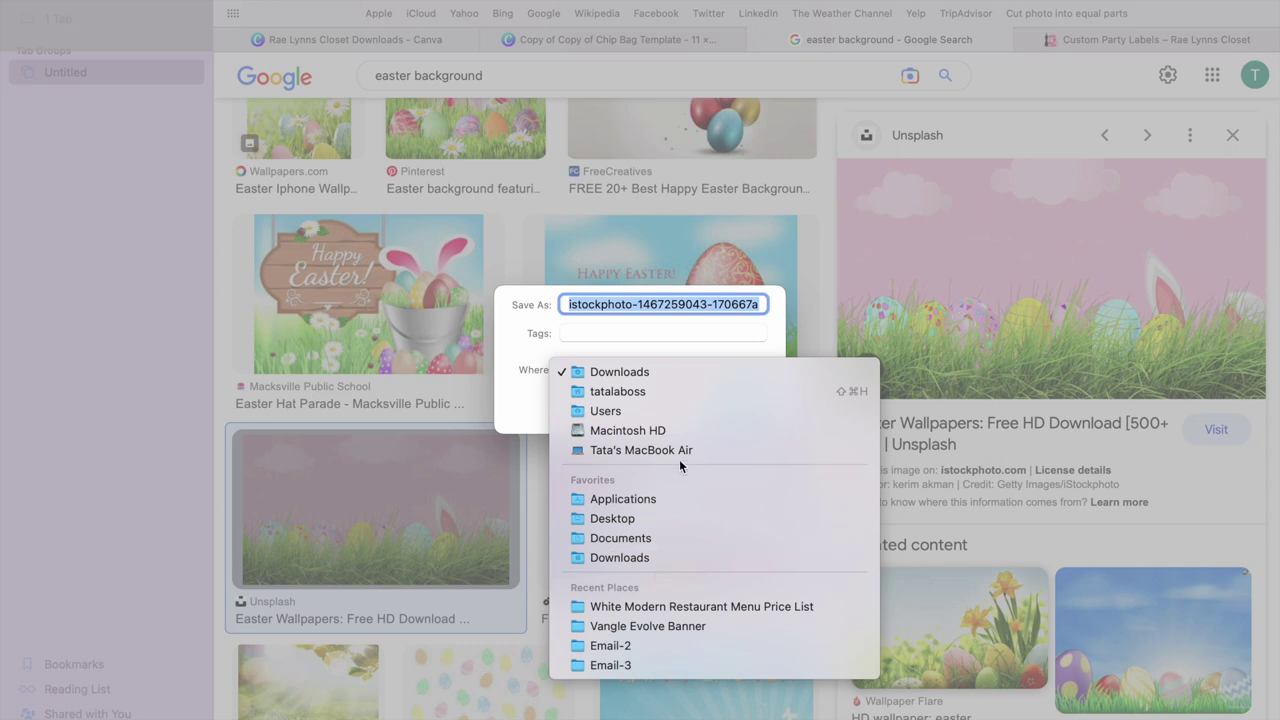
left_click(677, 371)
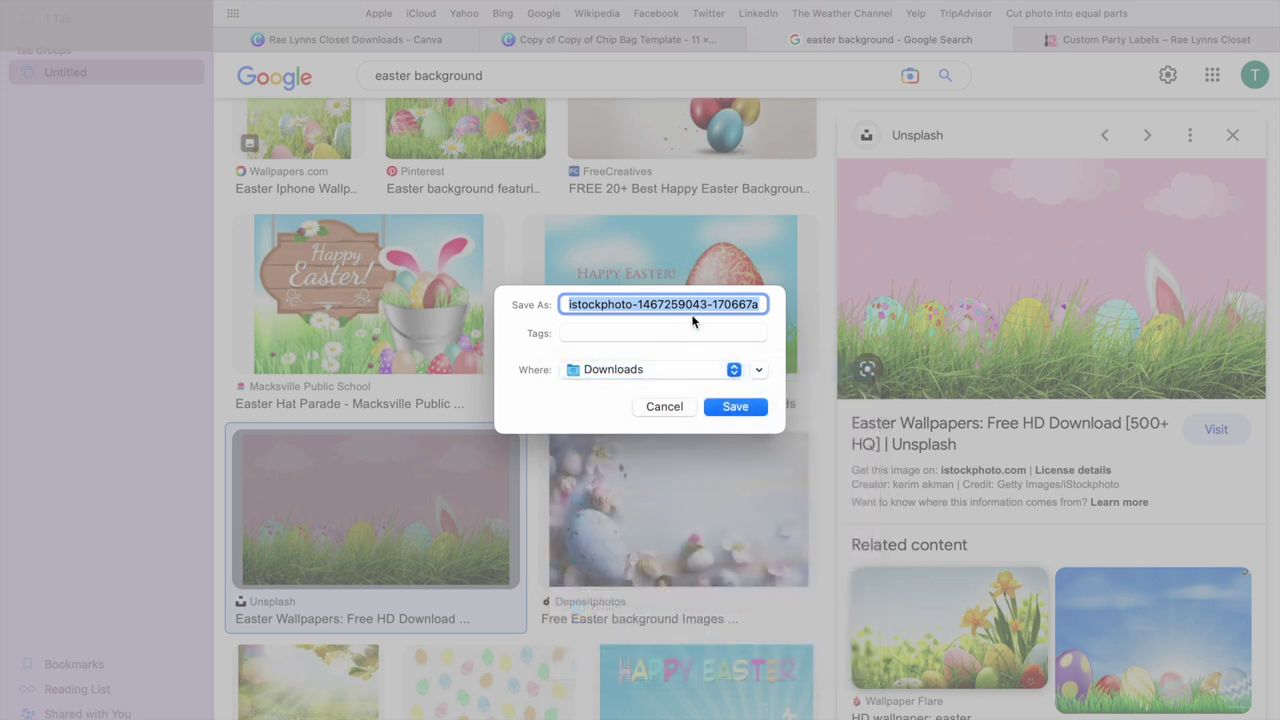
type("easter pic")
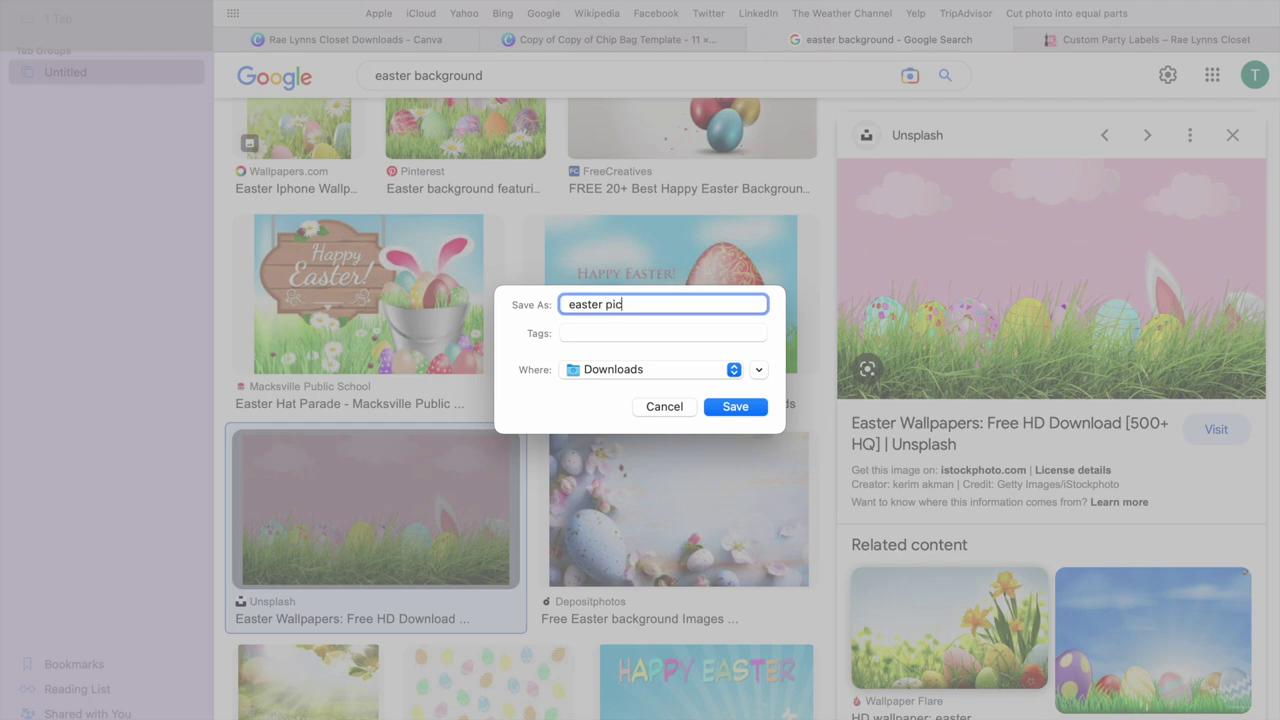
key("Return")
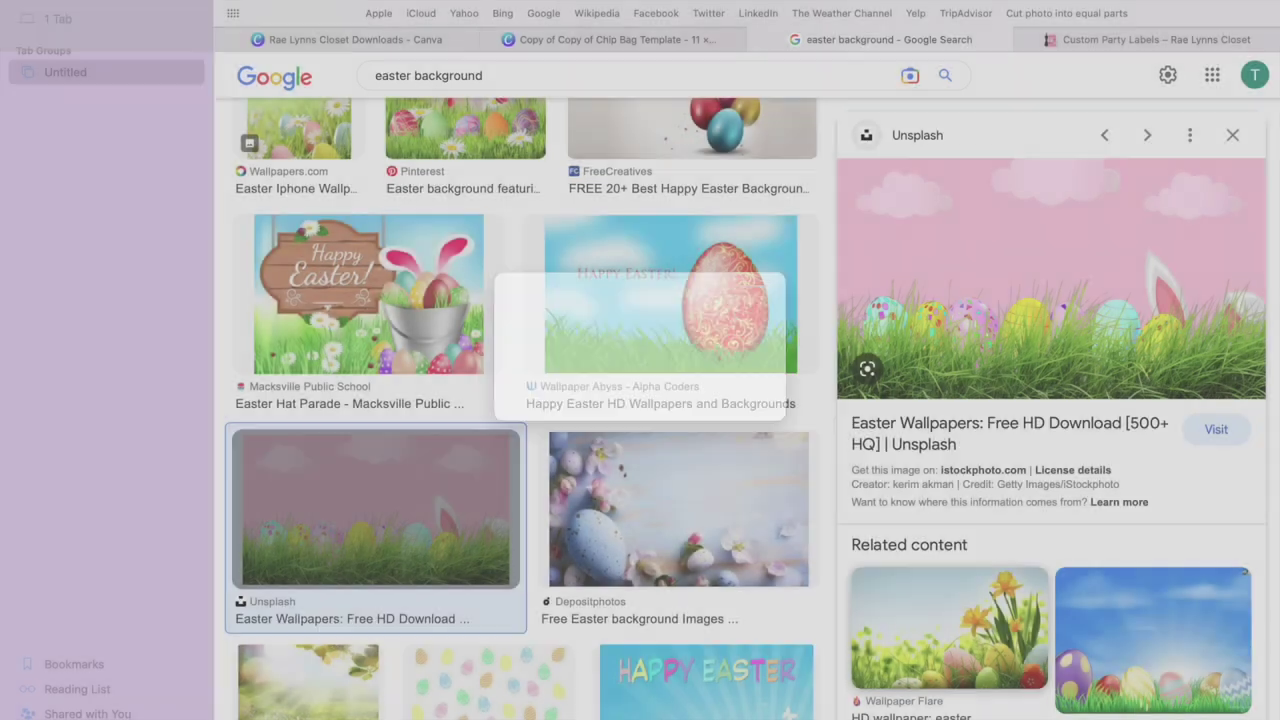
Return to the Canva chip bag design, upload the saved Easter picture and add it to the page.
left_click(378, 45)
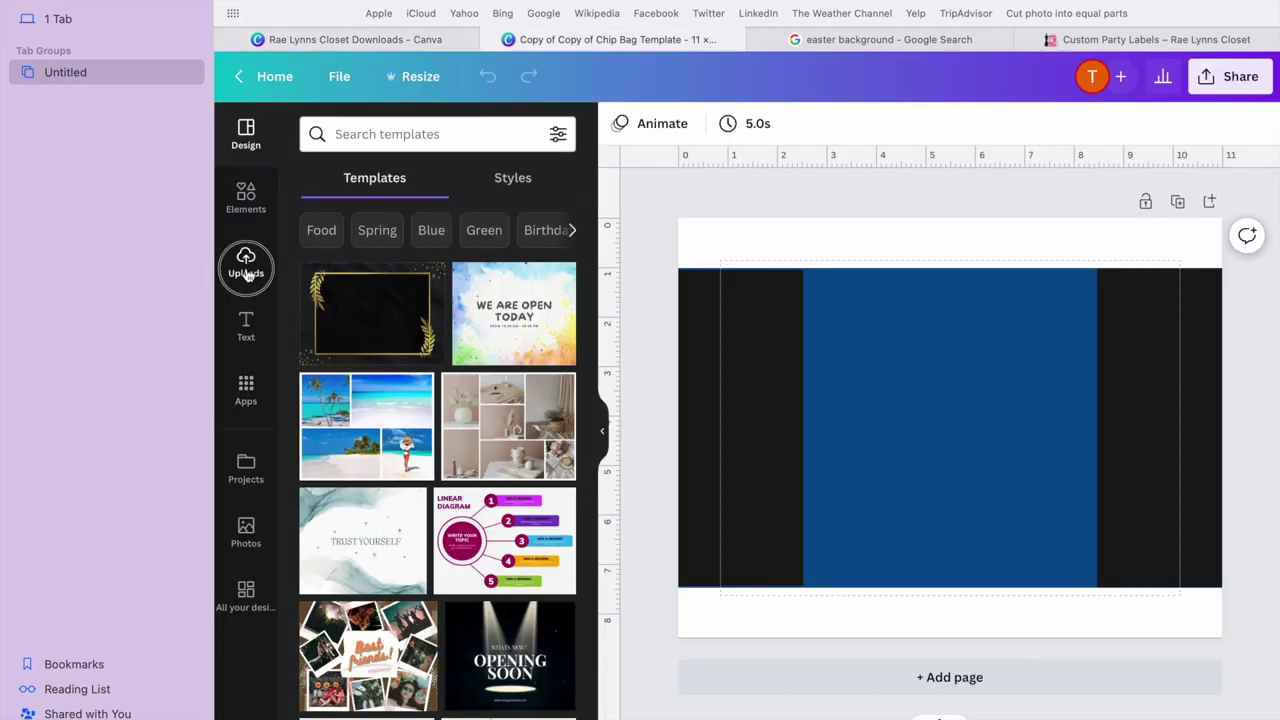
left_click(248, 277)
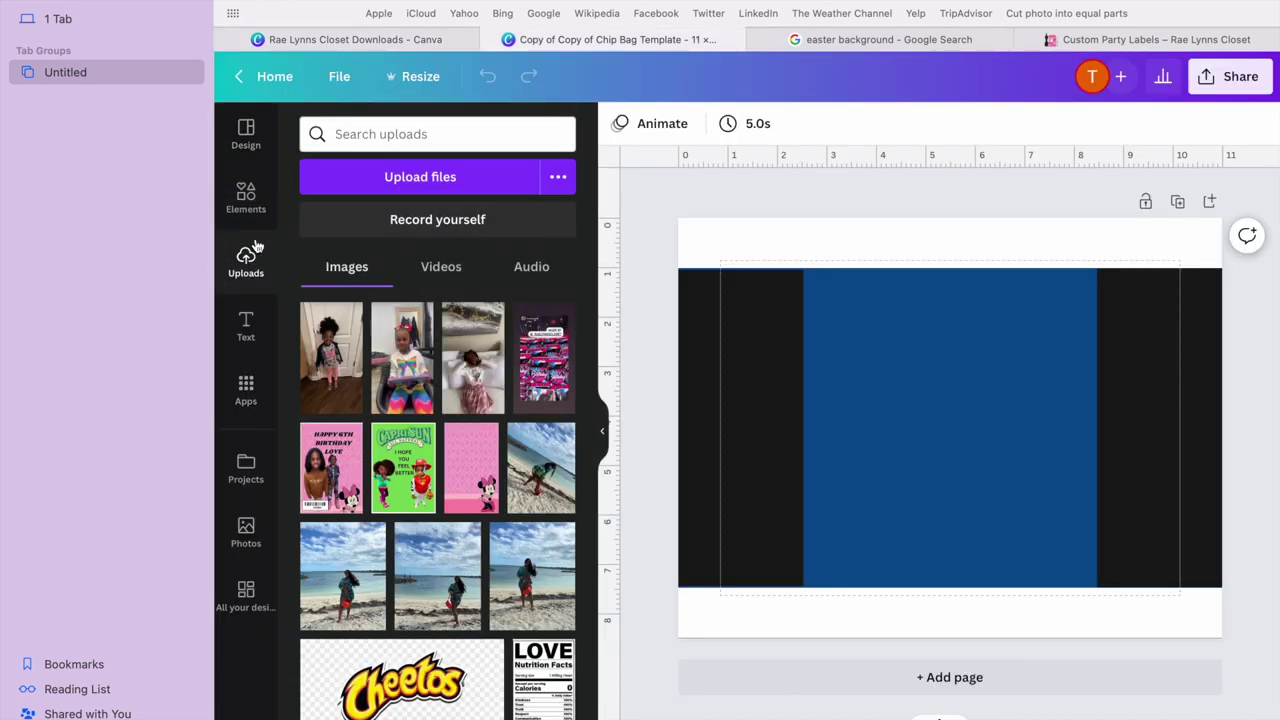
left_click(419, 180)
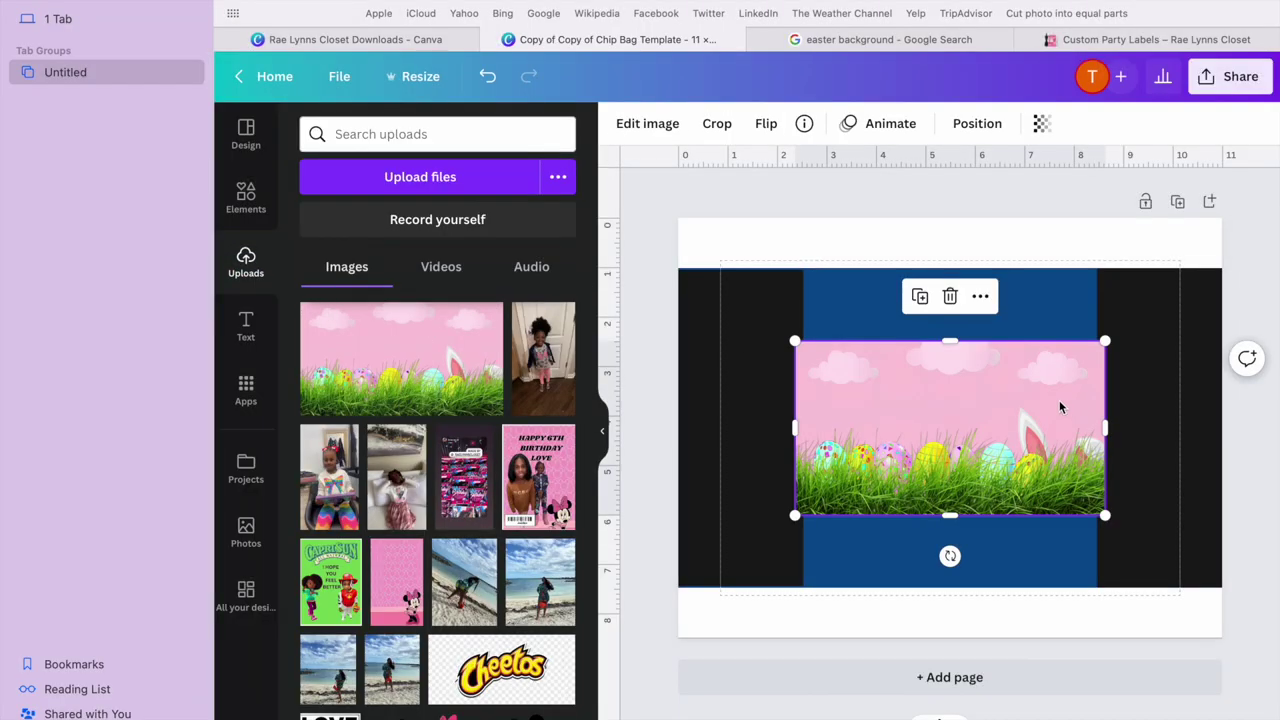
Align the Easter picture with the blue centre panel and resize it to cover the whole panel.
left_click(1026, 420)
left_click_drag(1026, 420, 1036, 405)
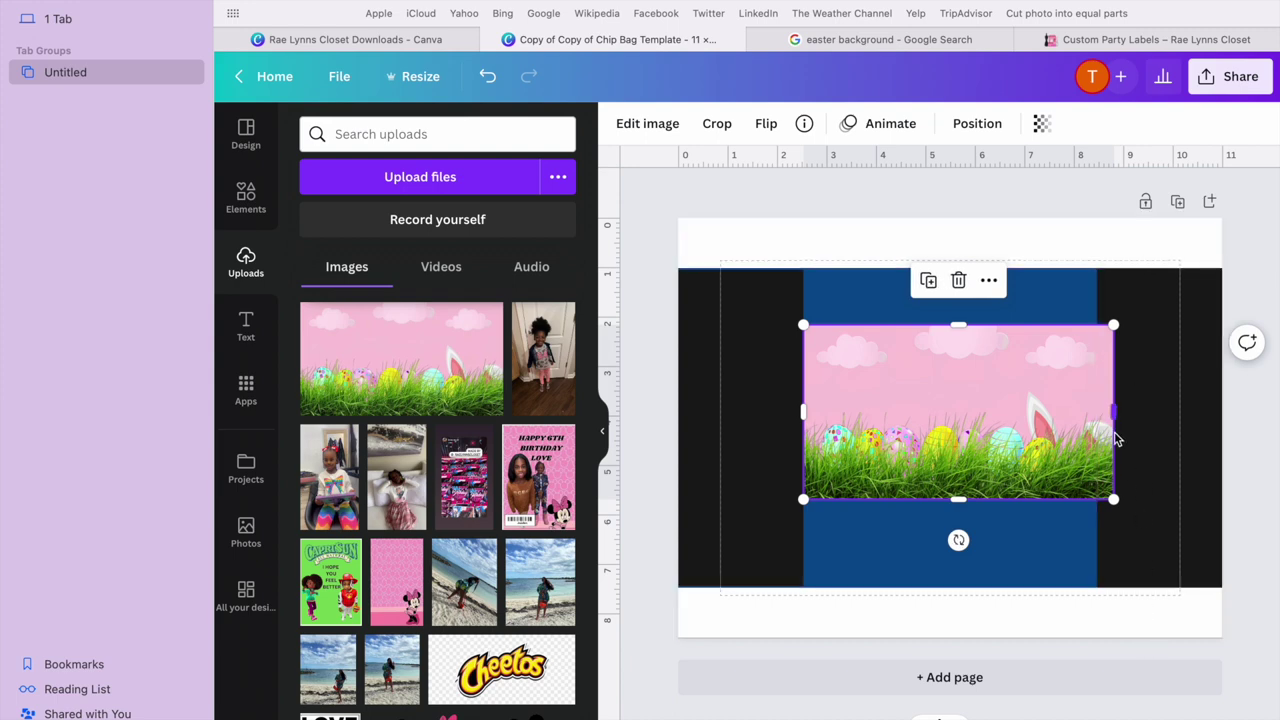
left_click_drag(1115, 418, 1100, 417)
left_click_drag(950, 498, 951, 587)
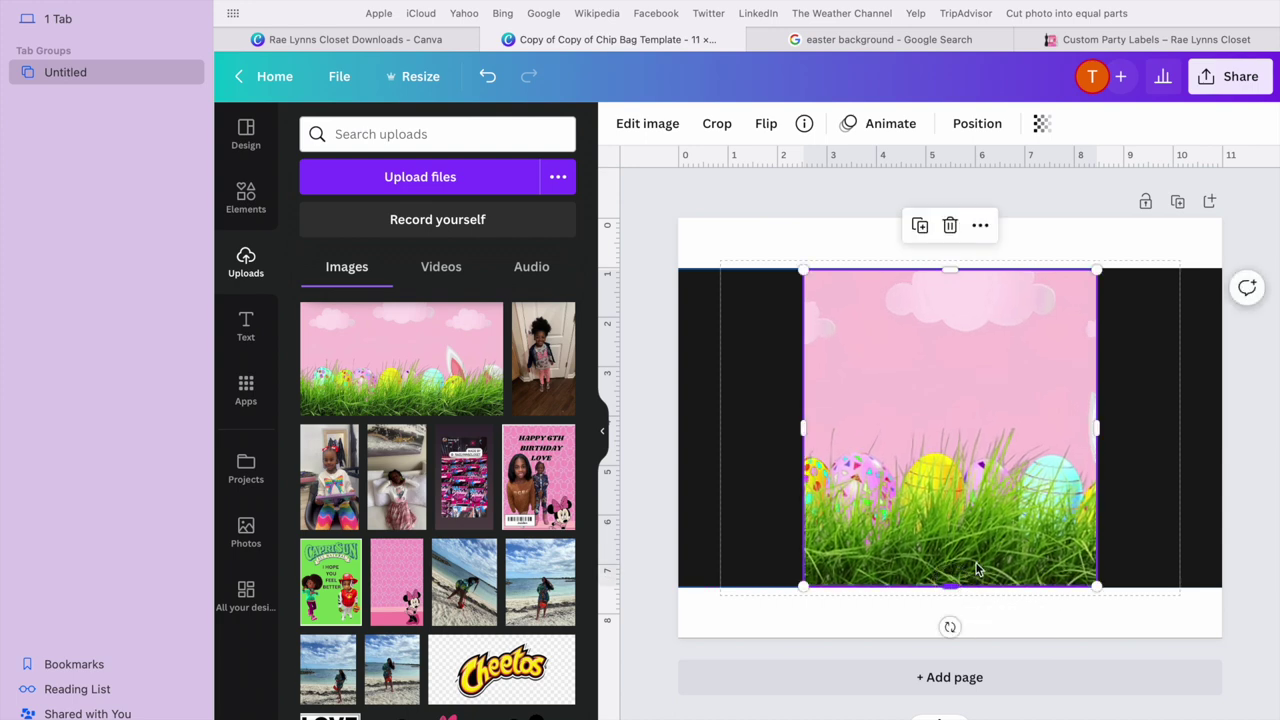
left_click(1267, 237)
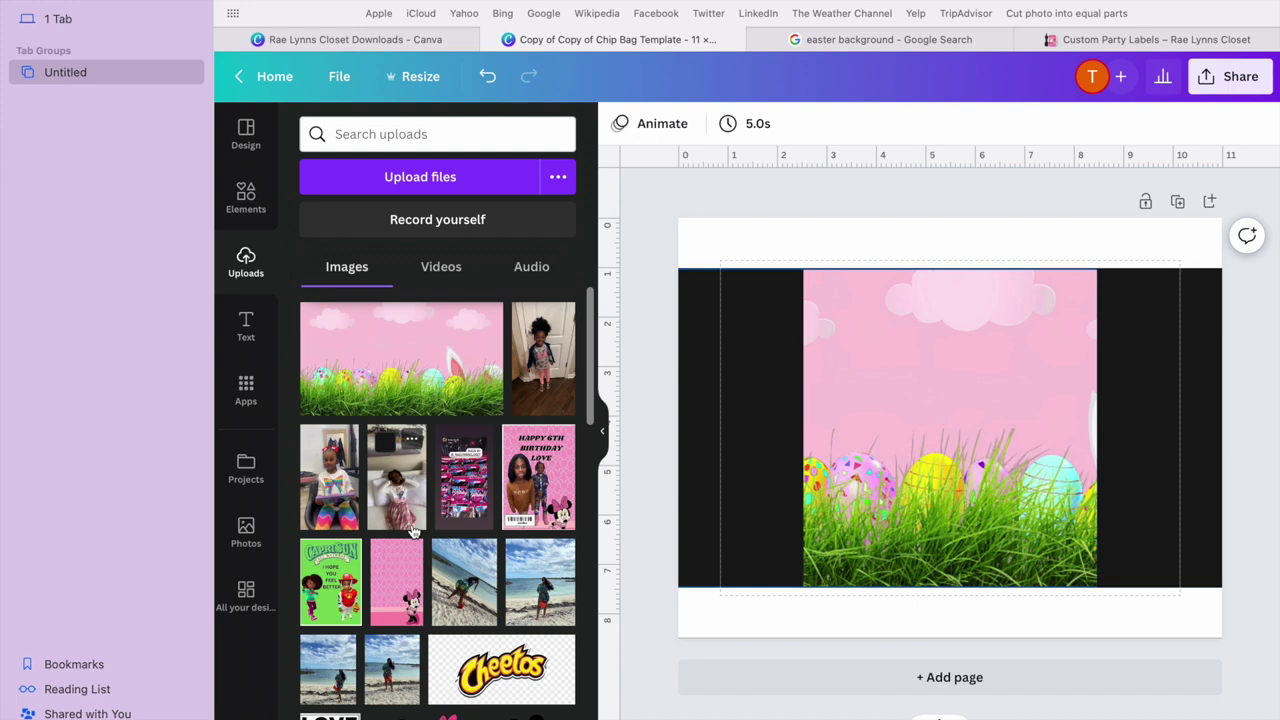
Add the uploaded photo of the girl standing by the door to the page and remove its background.
left_click(541, 384)
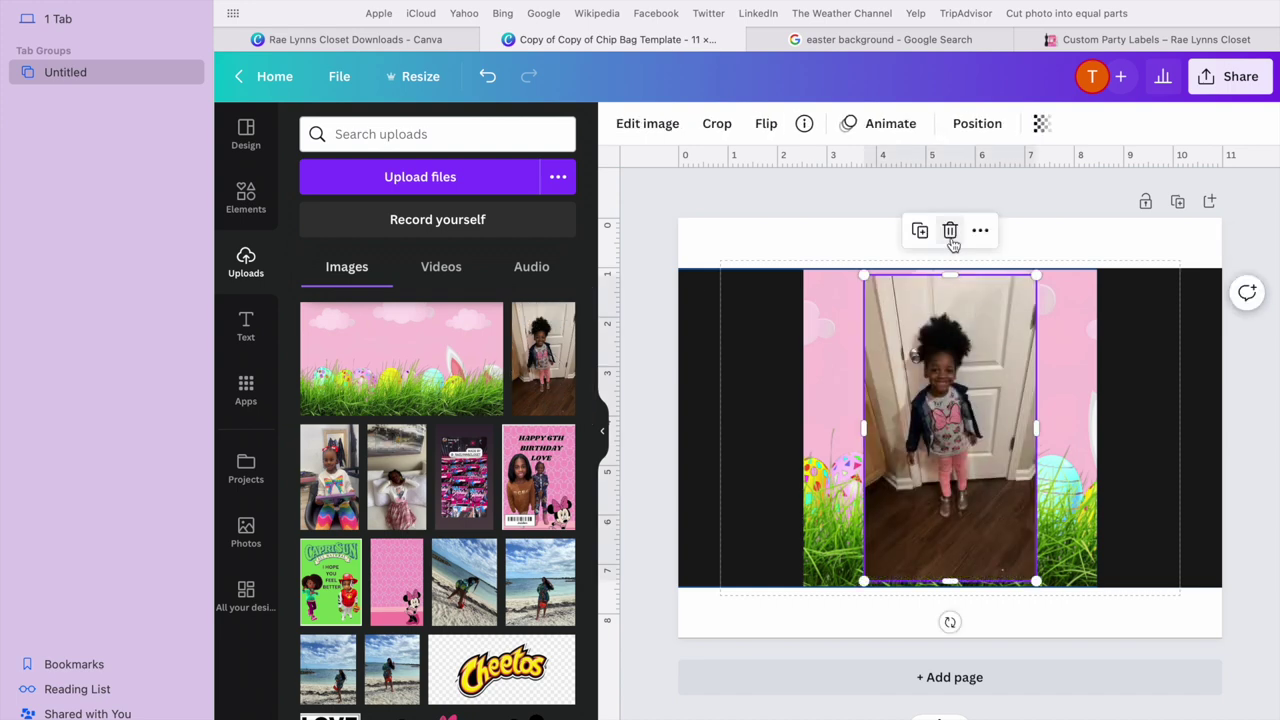
left_click(647, 124)
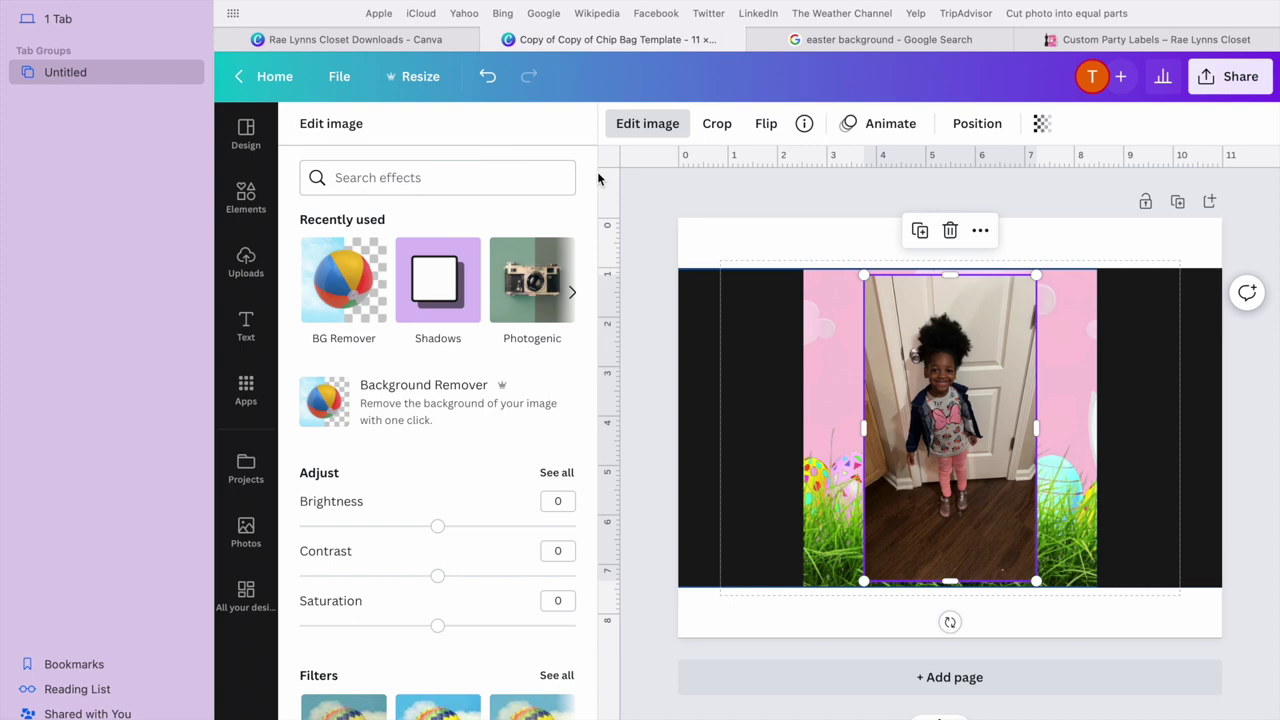
left_click(345, 288)
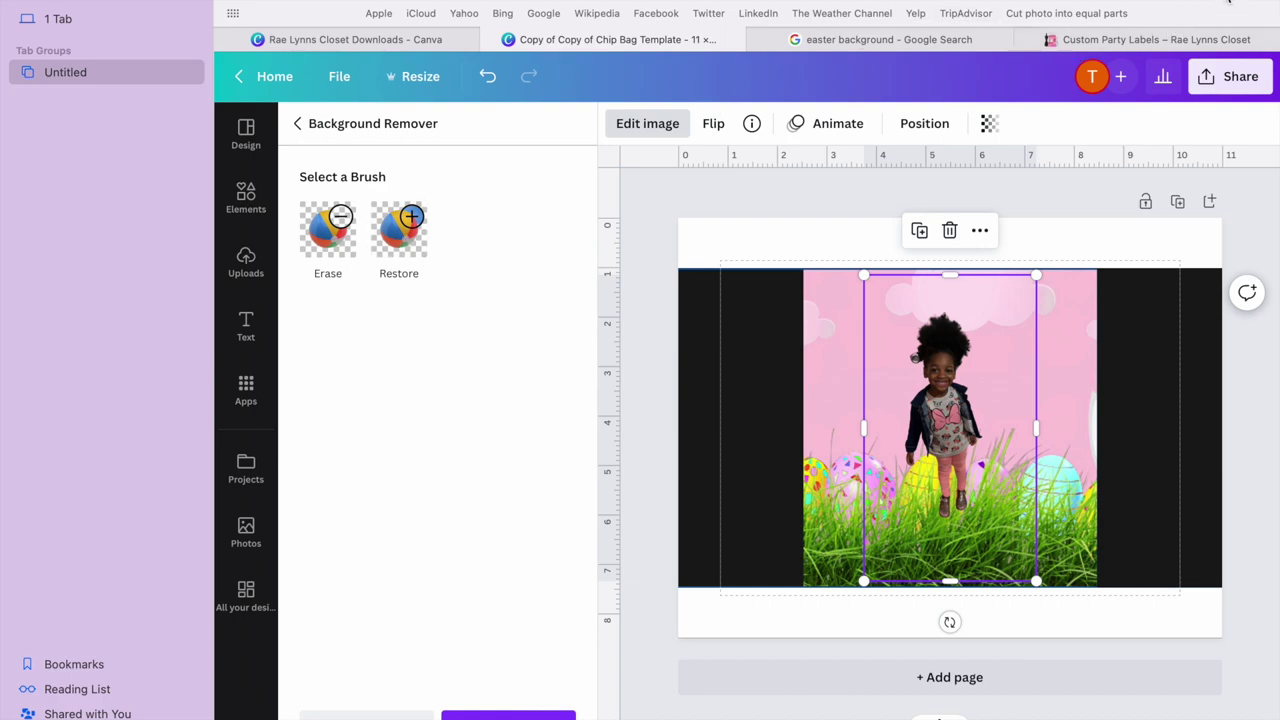
Open the remove.bg background removal website in a new browser tab.
key("super+t")
type("rem")
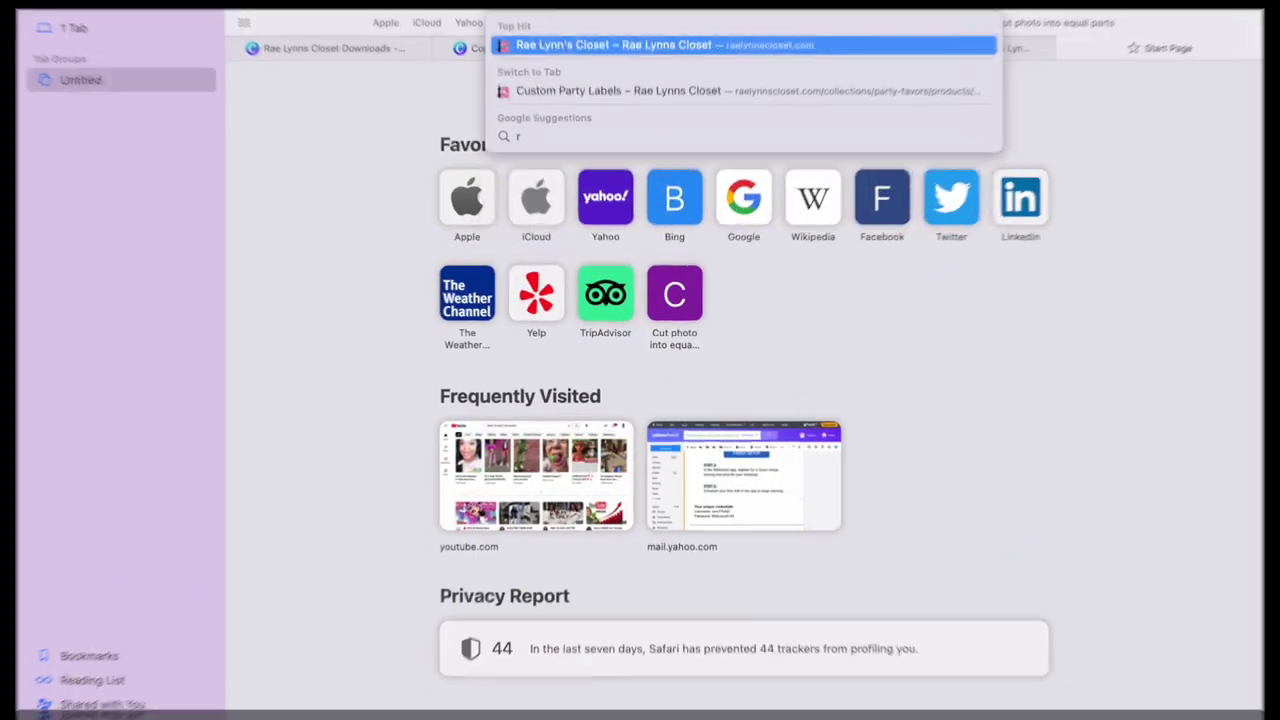
key("Return")
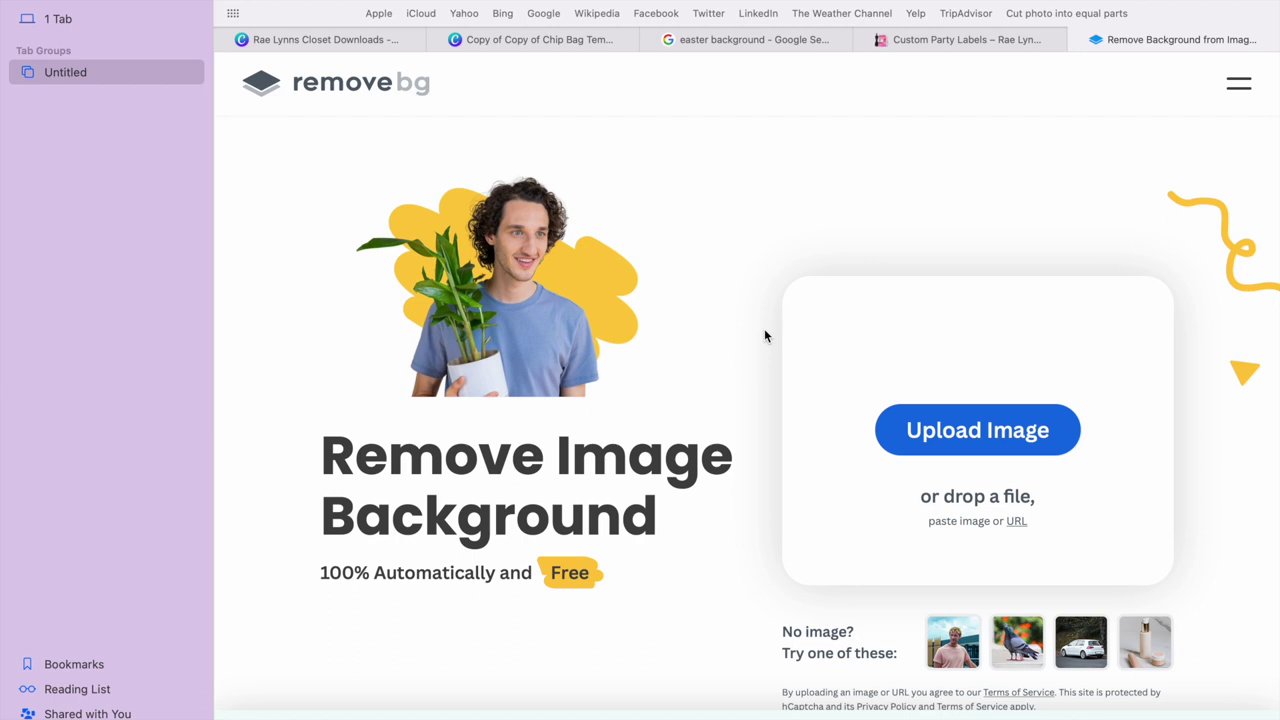
Return to the Canva chip bag design and crop the cut-out girl's photo close around her on all sides.
left_click(578, 40)
left_click(480, 714)
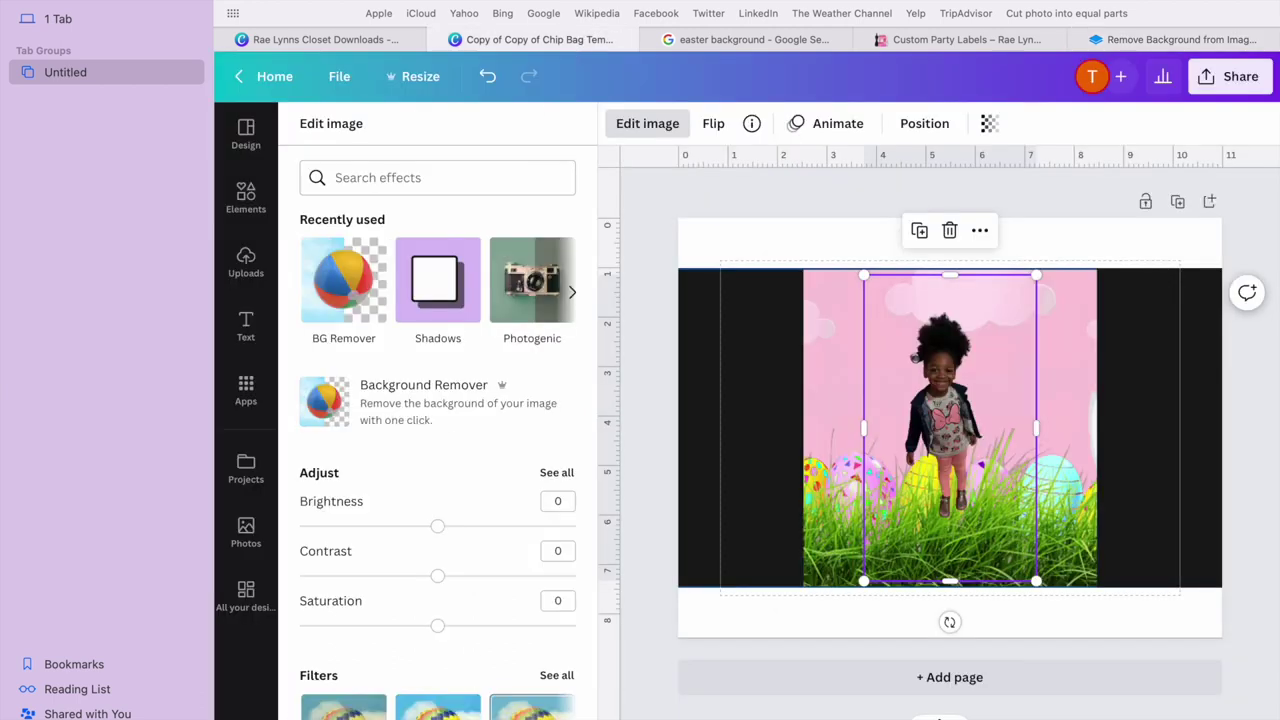
left_click(717, 123)
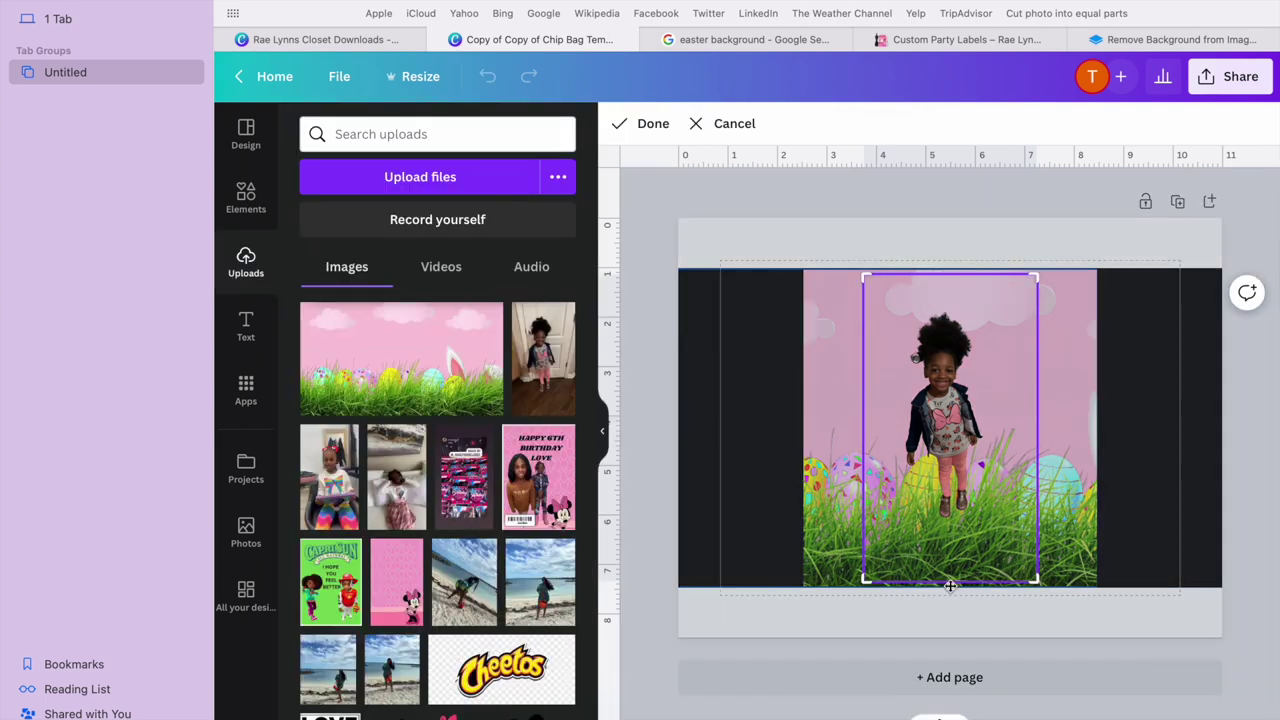
left_click_drag(864, 581, 893, 533)
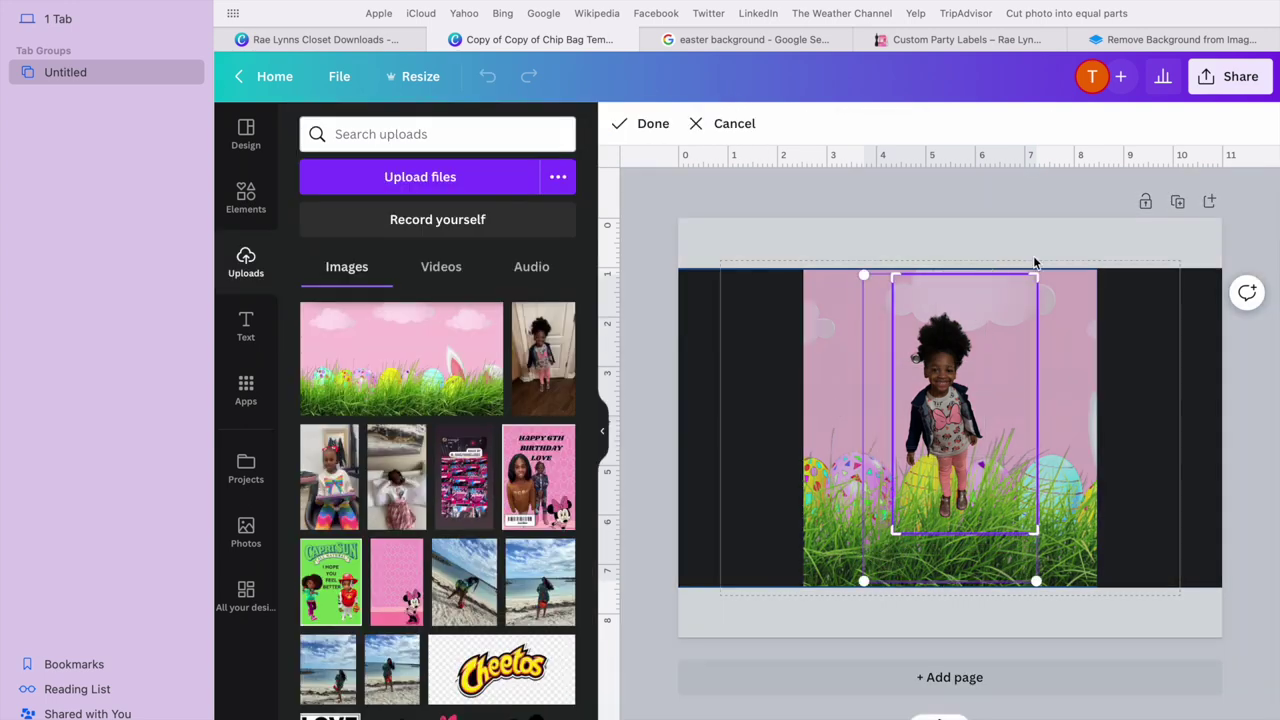
left_click_drag(1037, 275, 1030, 305)
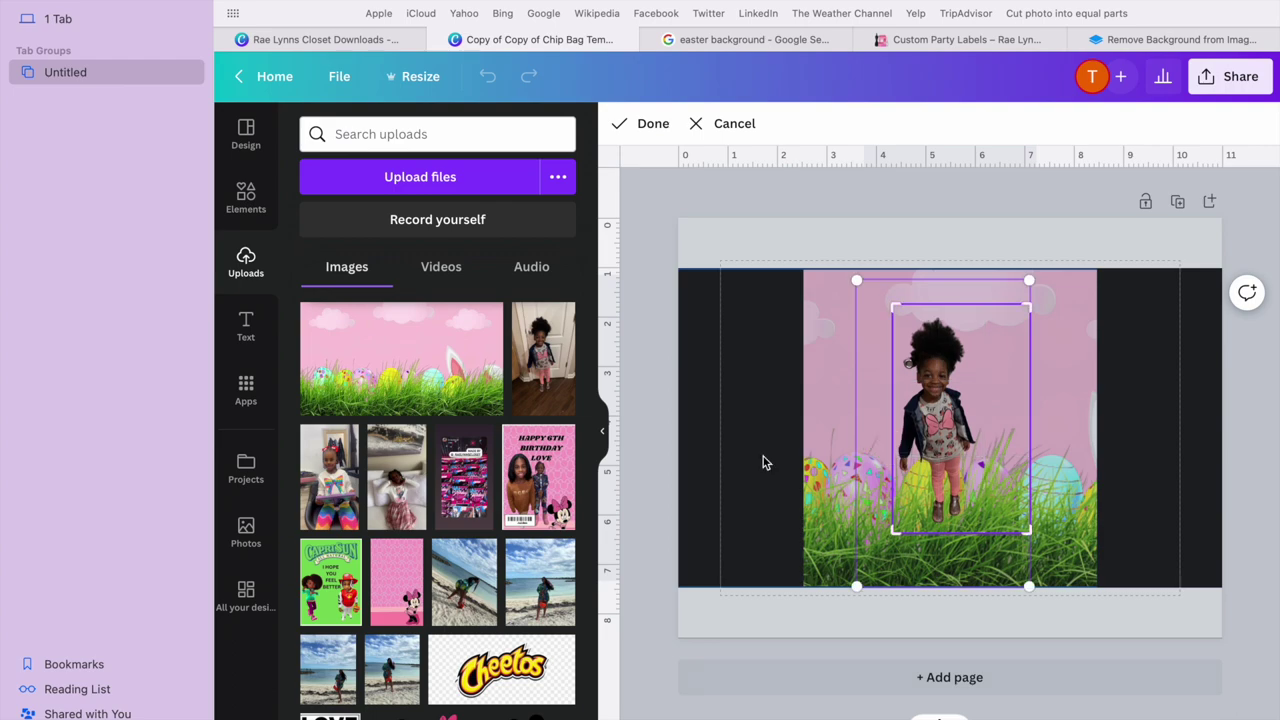
left_click(640, 124)
Add the uploaded cut-out of the girl in the denim jacket and skirt at the right edge of the centre panel.
scroll(410, 440, "down", 5)
left_click_drag(393, 420, 1090, 455)
Add the uploaded photo of the girl standing before the pink doll-party backdrop and remove its background.
scroll(466, 587, "down", 15)
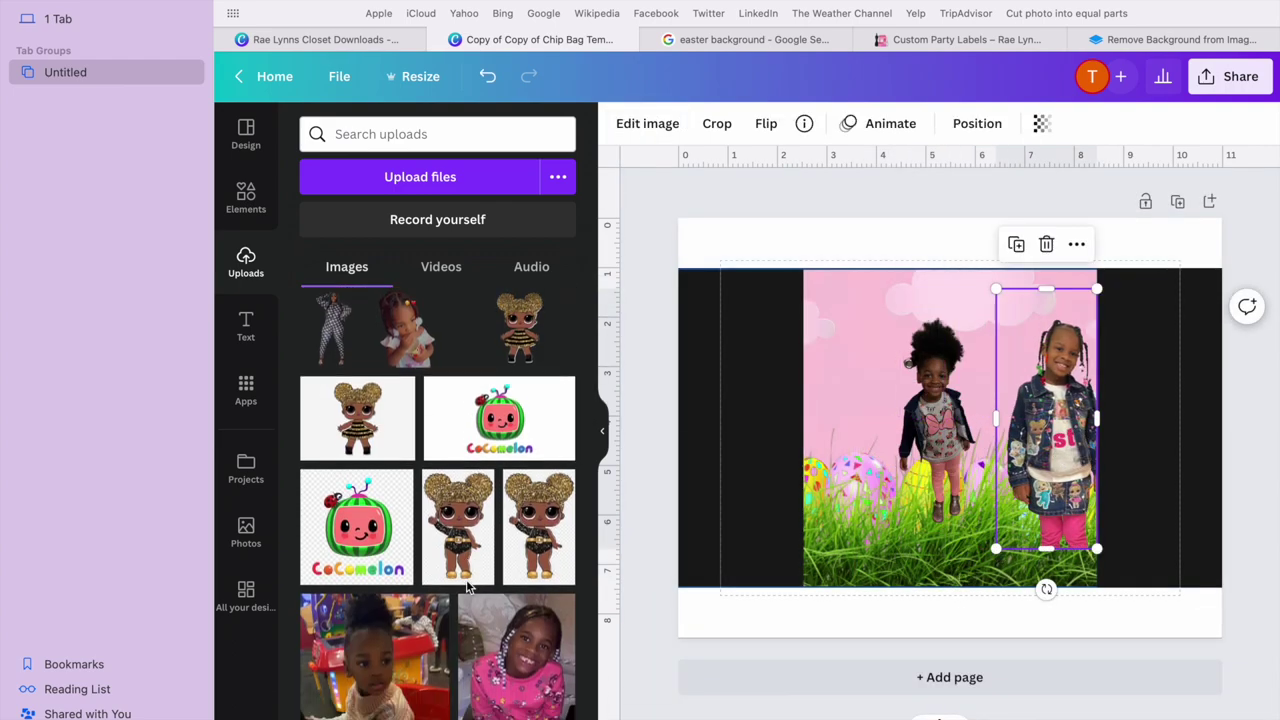
scroll(466, 587, "down", 20)
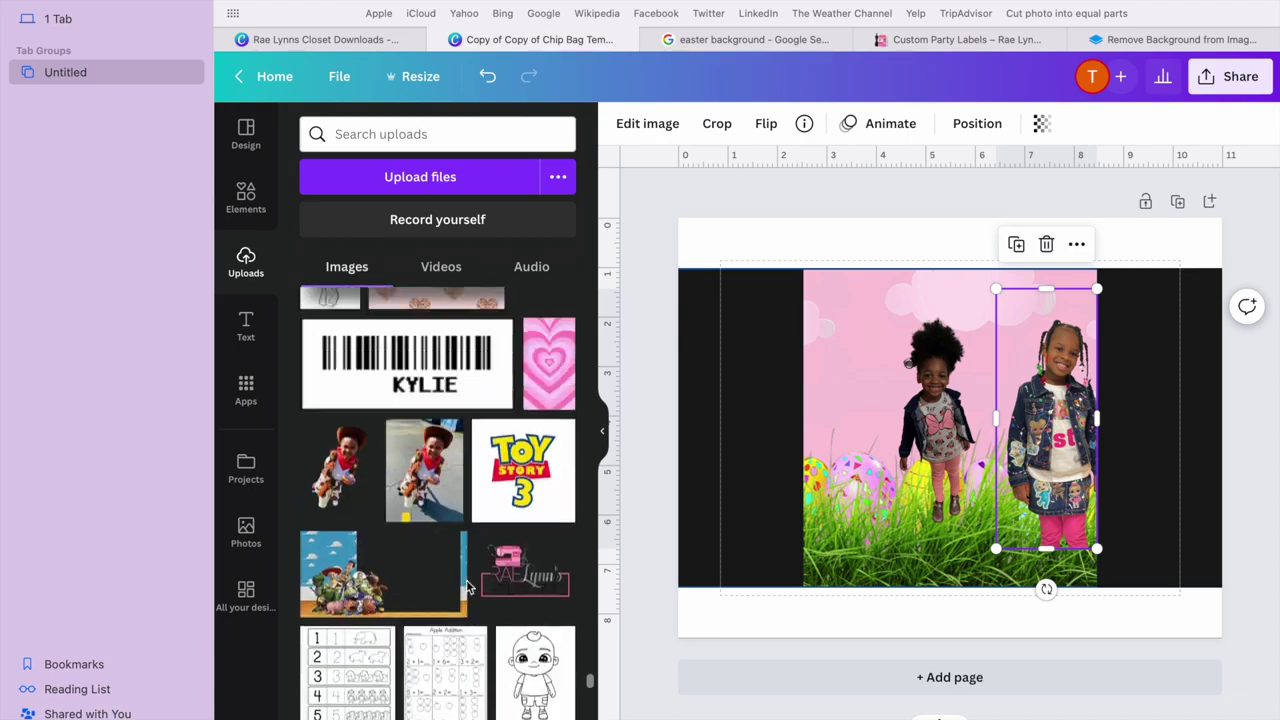
scroll(466, 587, "down", 20)
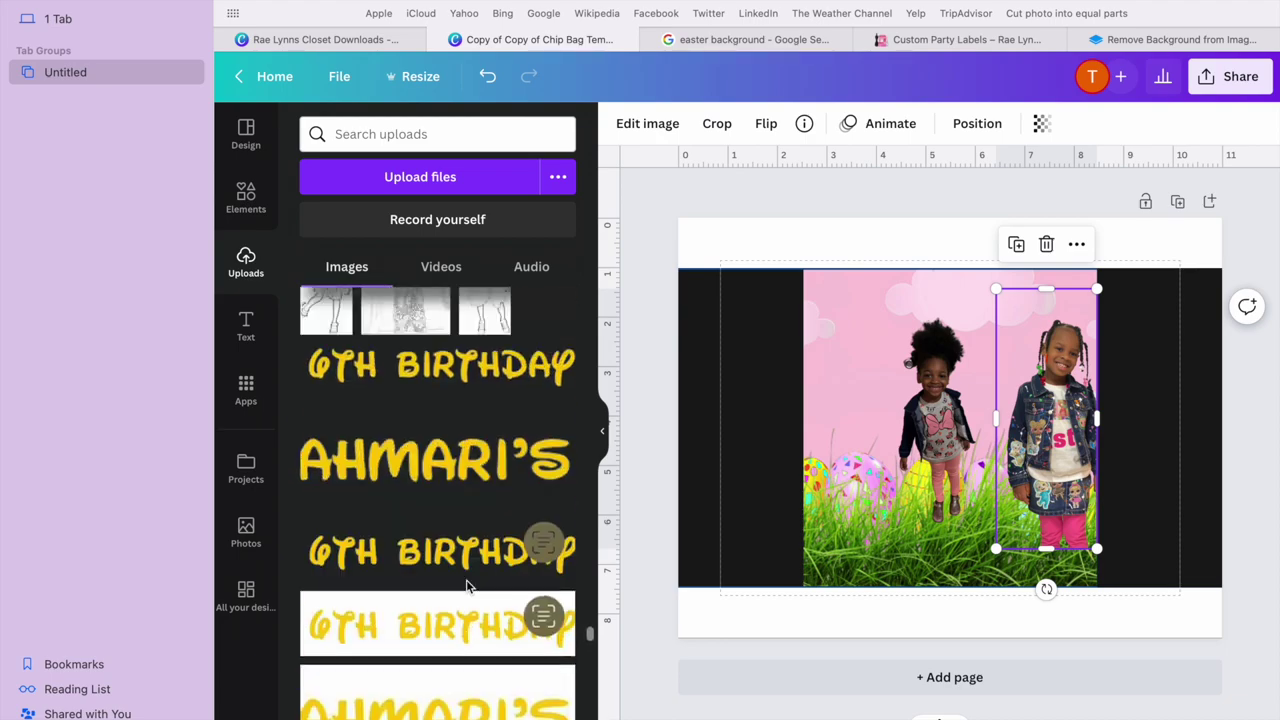
scroll(466, 587, "down", 20)
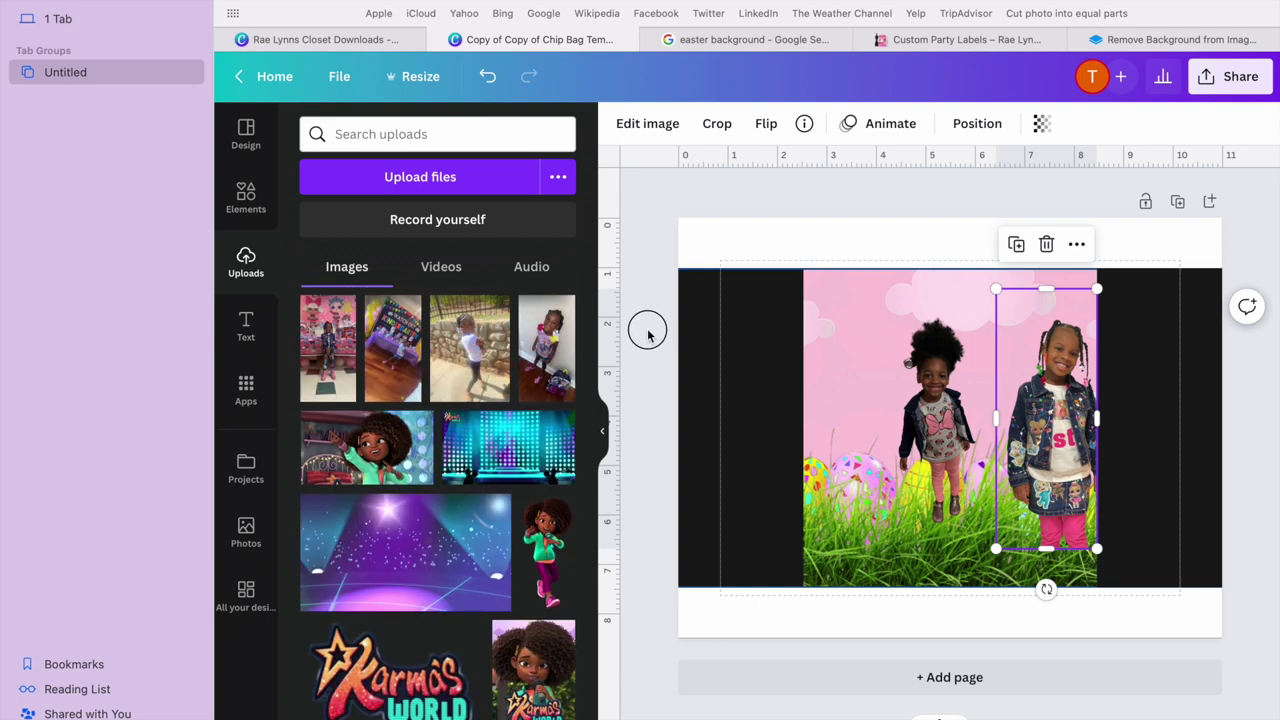
key("Tab")
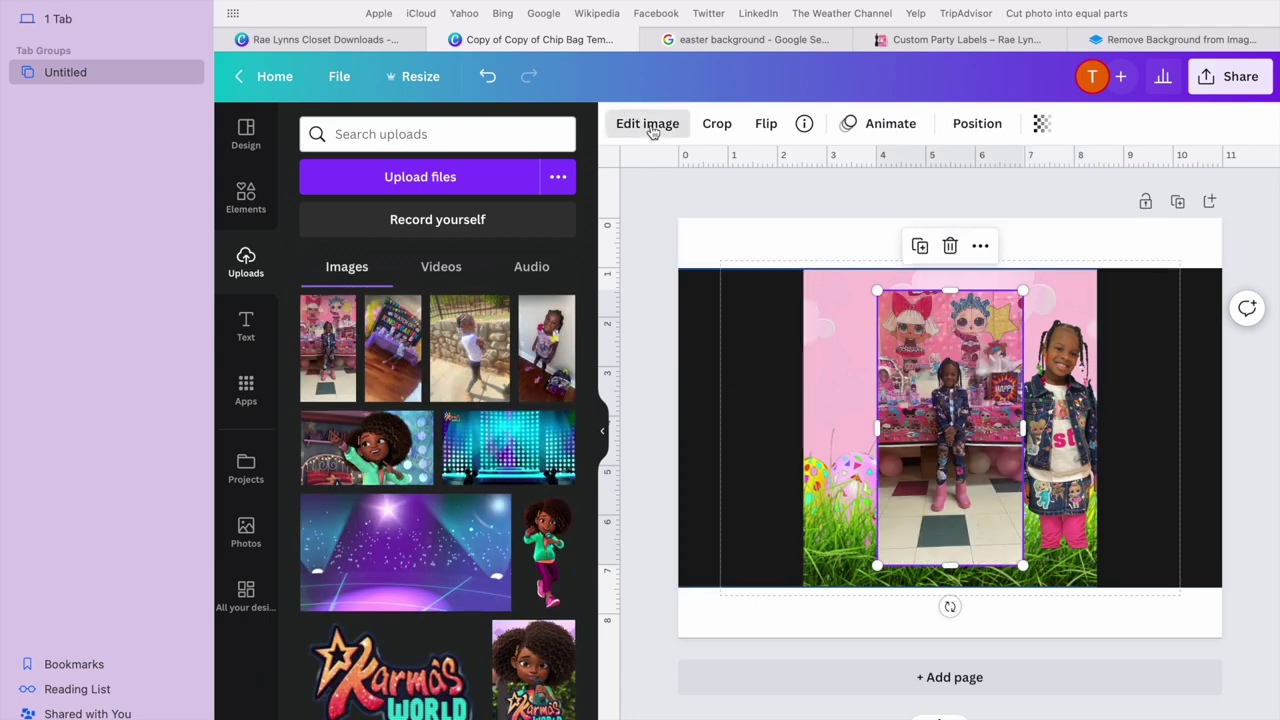
left_click(648, 124)
left_click(343, 280)
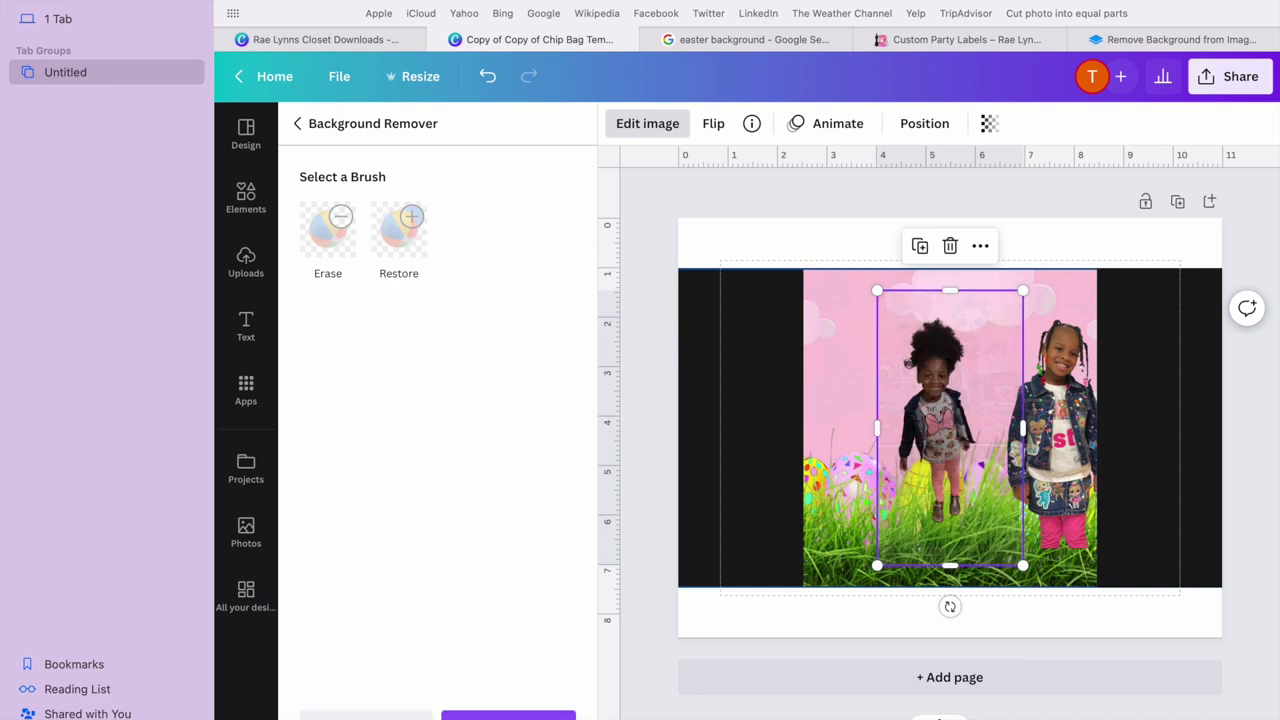
Crop the newly cut-out girl's photo so the frame fits closely around her.
left_click(716, 123)
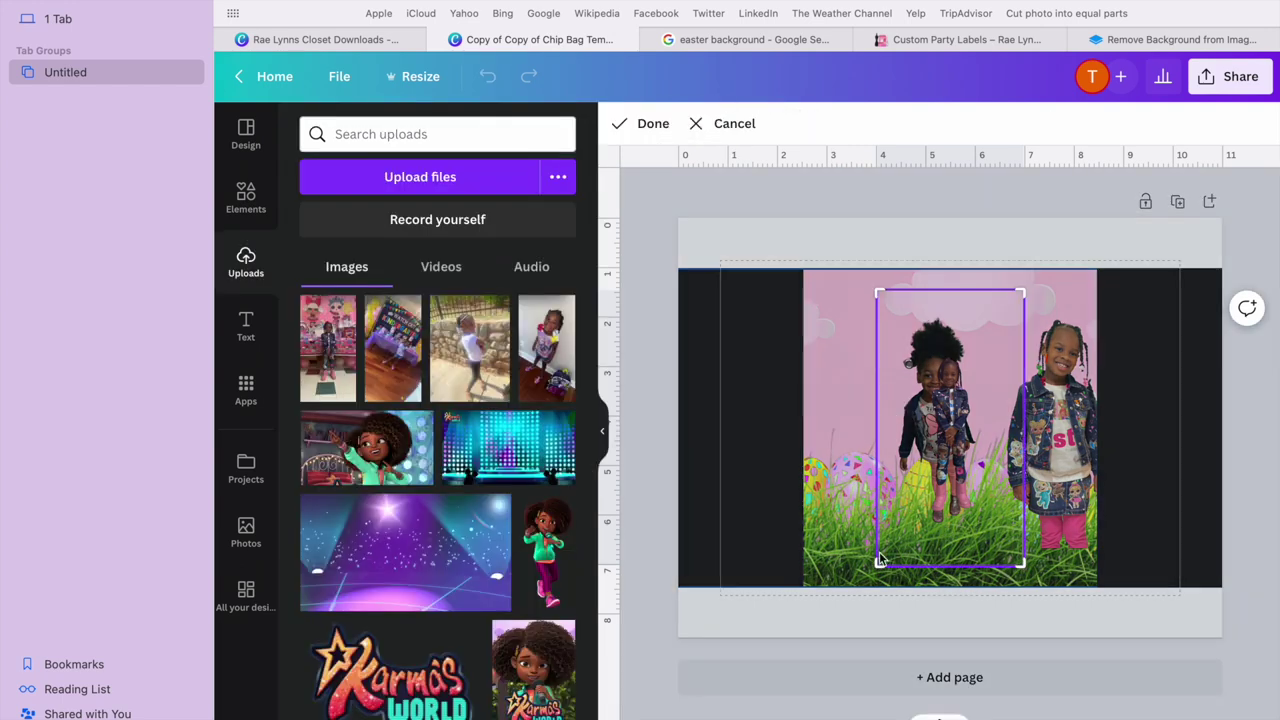
left_click_drag(877, 566, 887, 538)
left_click_drag(895, 510, 895, 502)
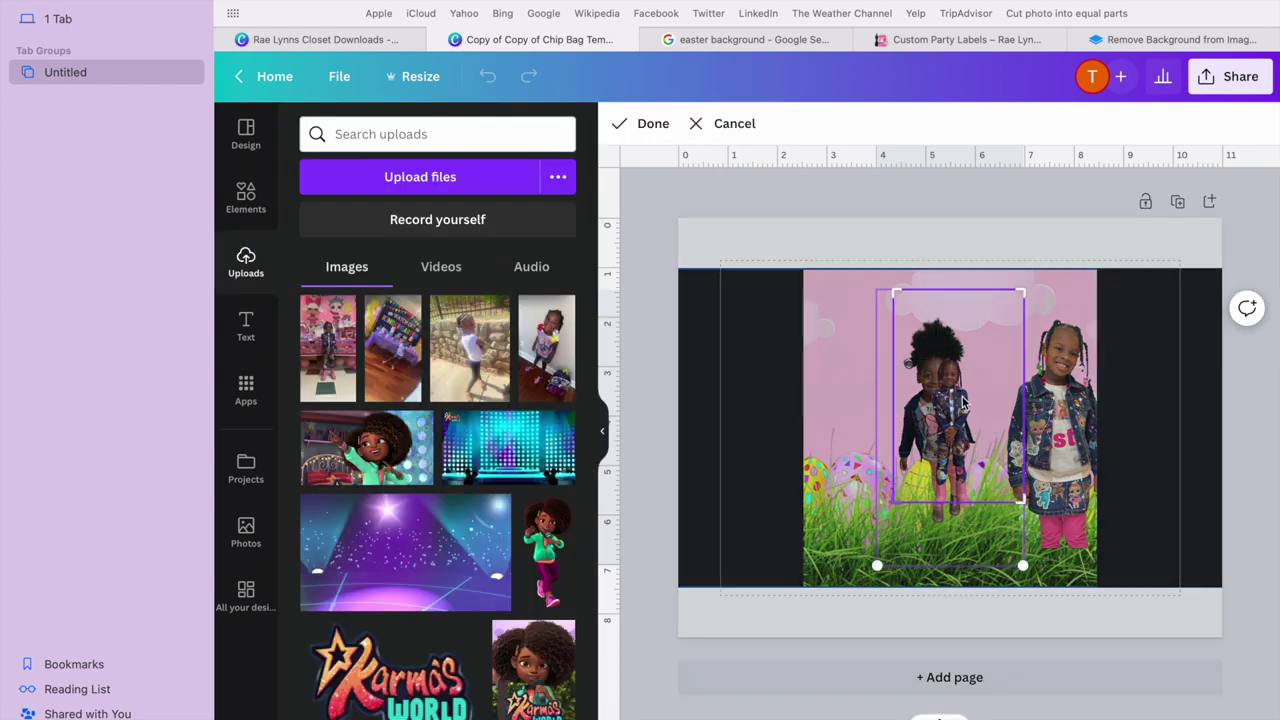
left_click_drag(1023, 290, 988, 353)
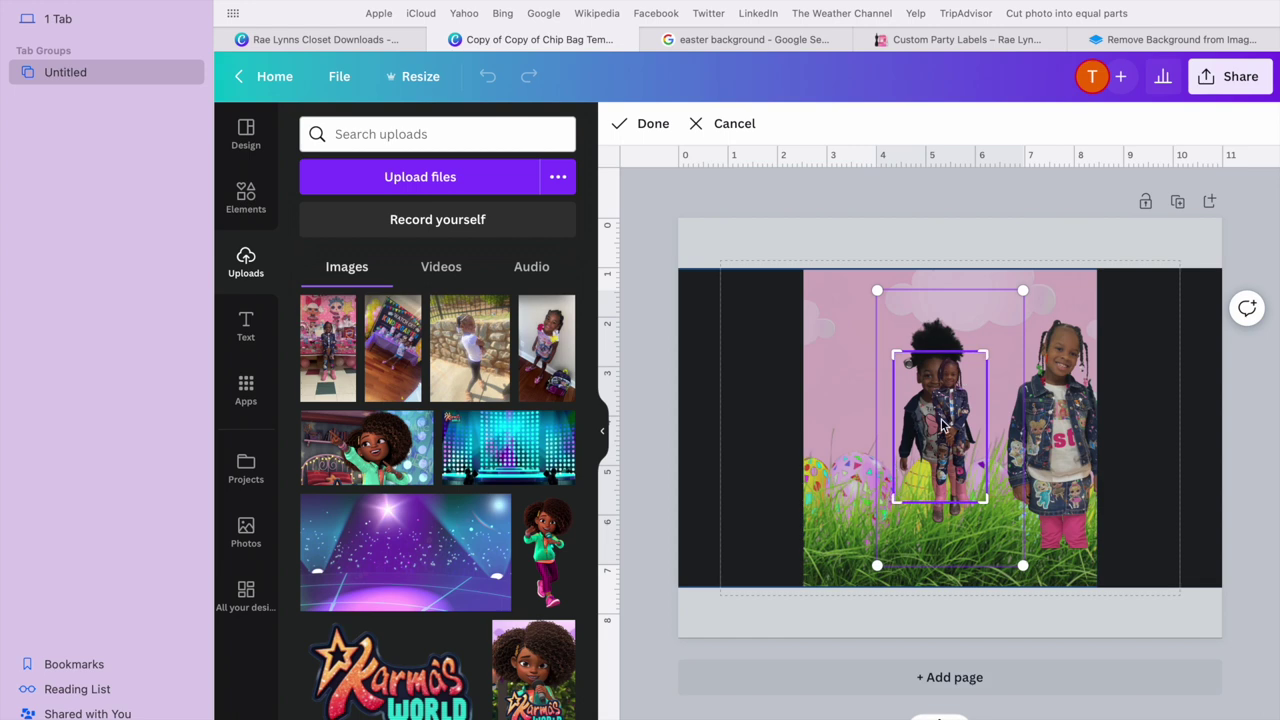
left_click(640, 124)
Enlarge the newly cropped girl, place her left of the other two, and arrange all three across the grass.
left_click_drag(985, 355, 1018, 298)
left_click_drag(962, 395, 865, 477)
left_click_drag(907, 375, 918, 352)
left_click_drag(845, 460, 953, 452)
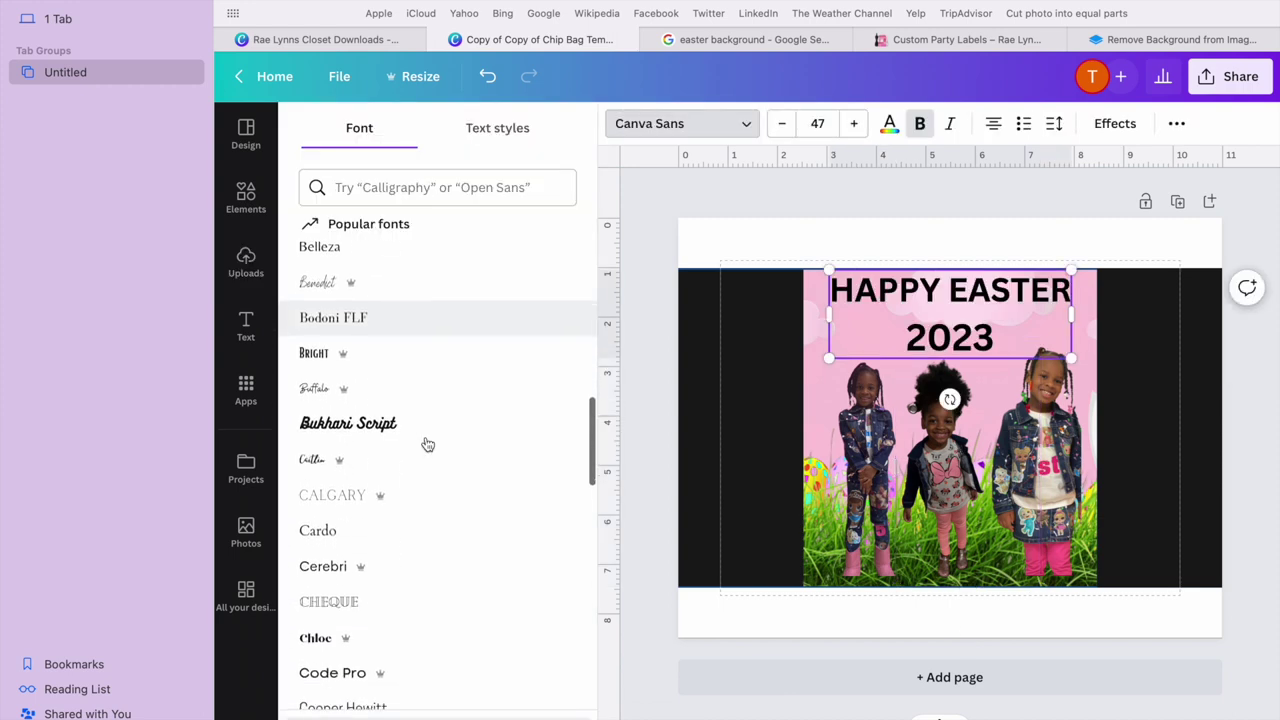
Try Gagalin, Intro Rust and League Spartan on the HAPPY EASTER 2023 heading and set its font to Bernoru.
scroll(423, 443, "down", 10)
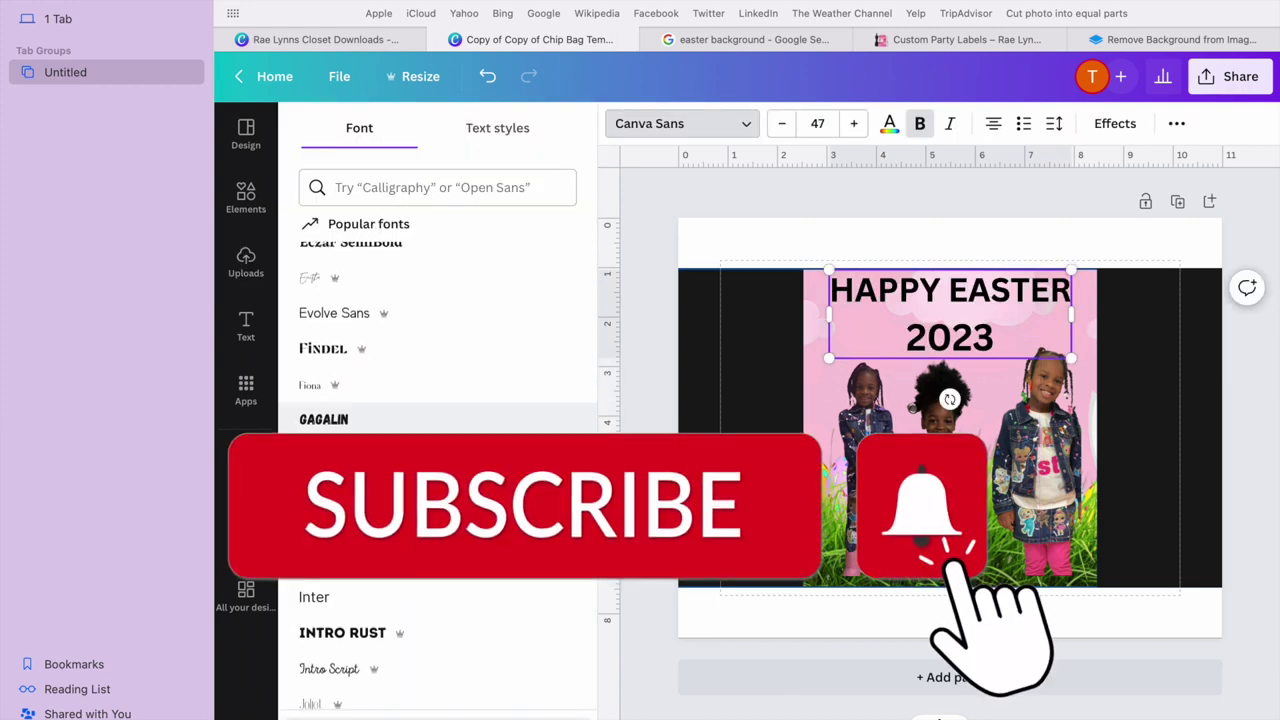
double_click(1008, 331)
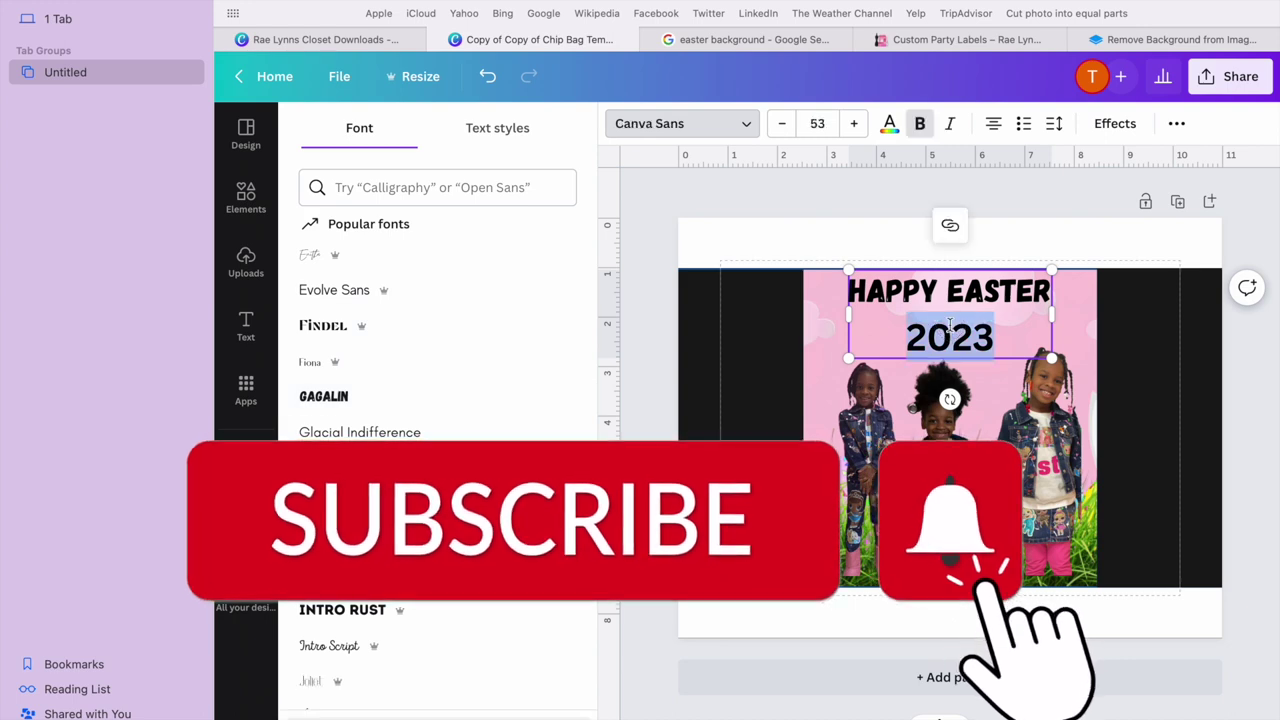
left_click_drag(1008, 331, 849, 277)
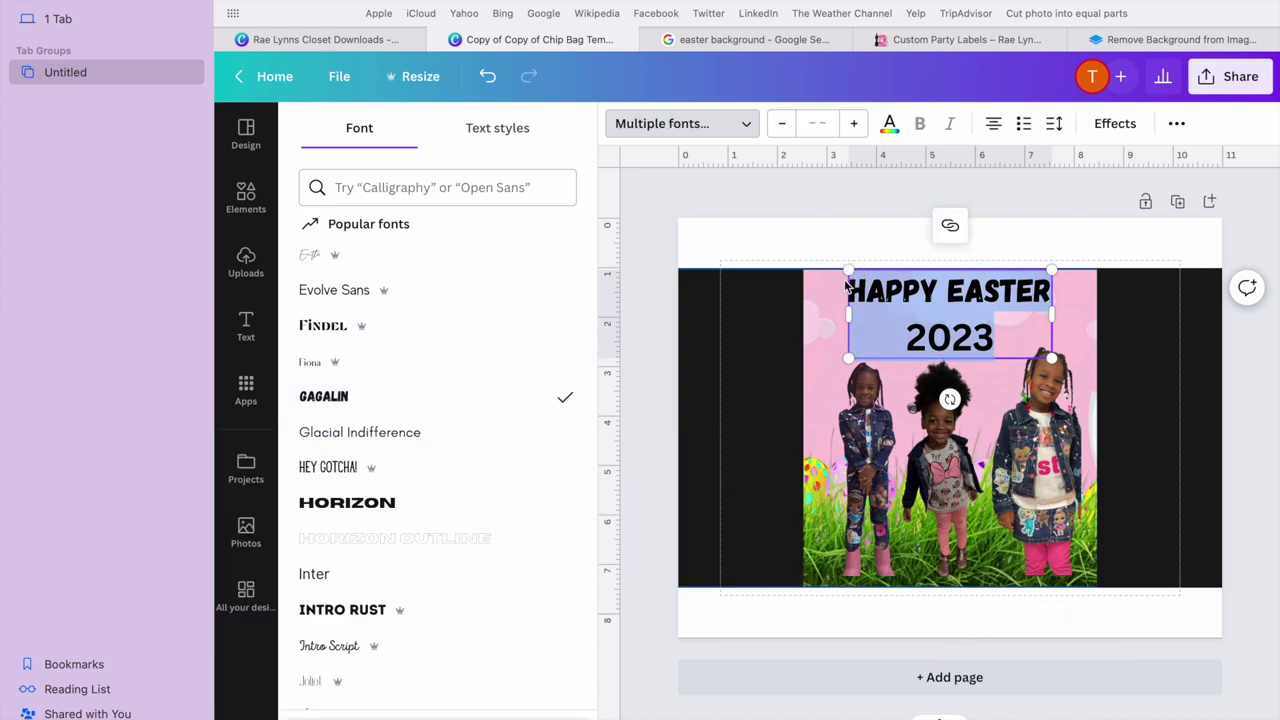
left_click(429, 504)
scroll(432, 490, "down", 1)
left_click(406, 523)
scroll(410, 480, "down", 5)
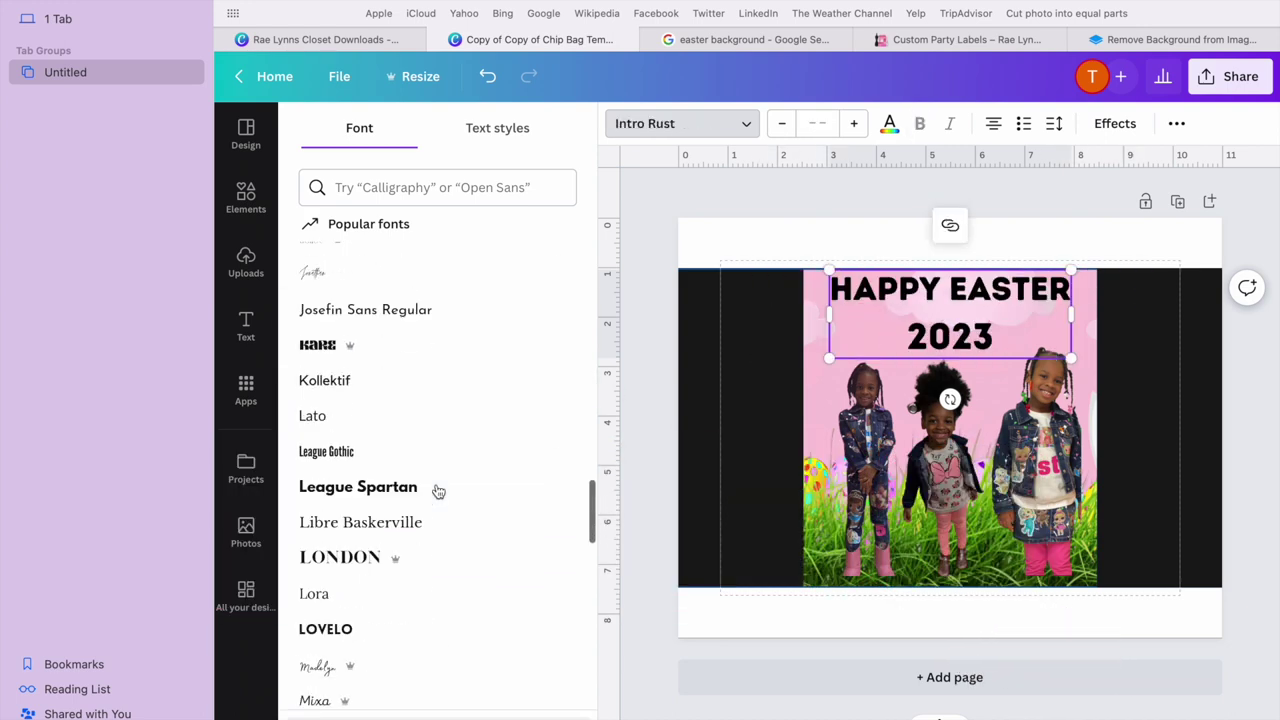
left_click(421, 432)
scroll(423, 405, "down", 5)
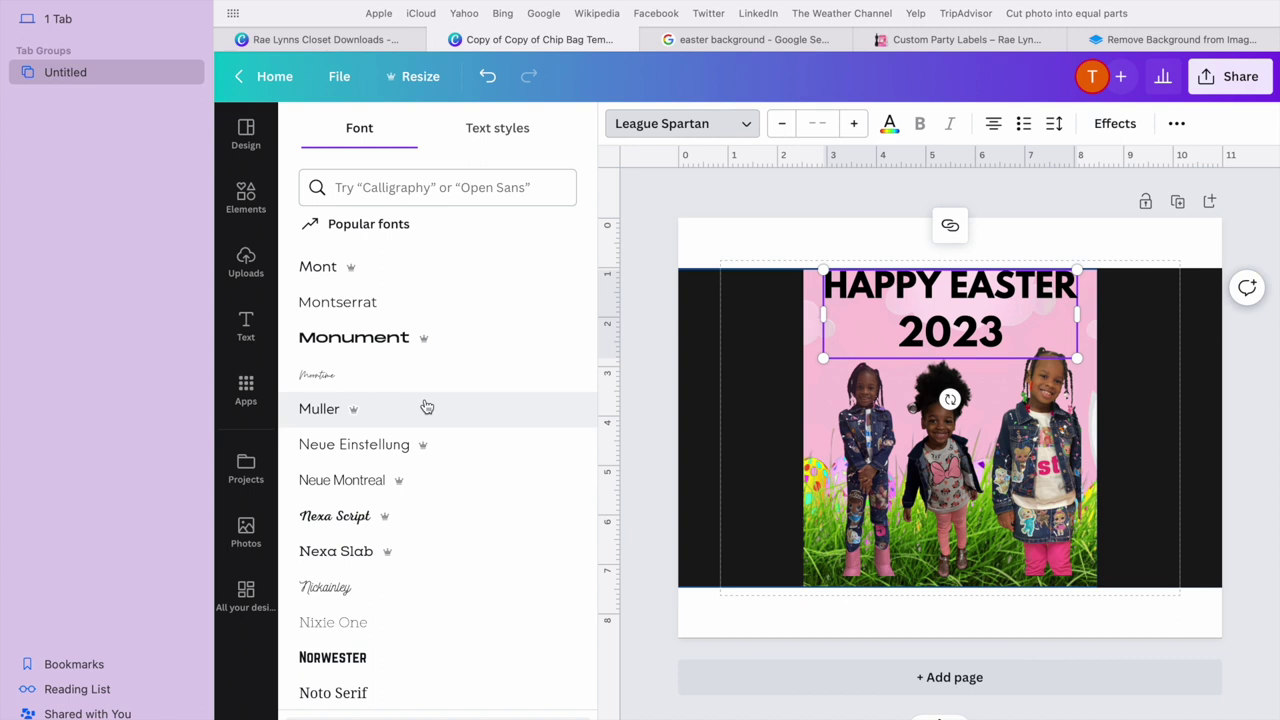
scroll(433, 457, "down", 4)
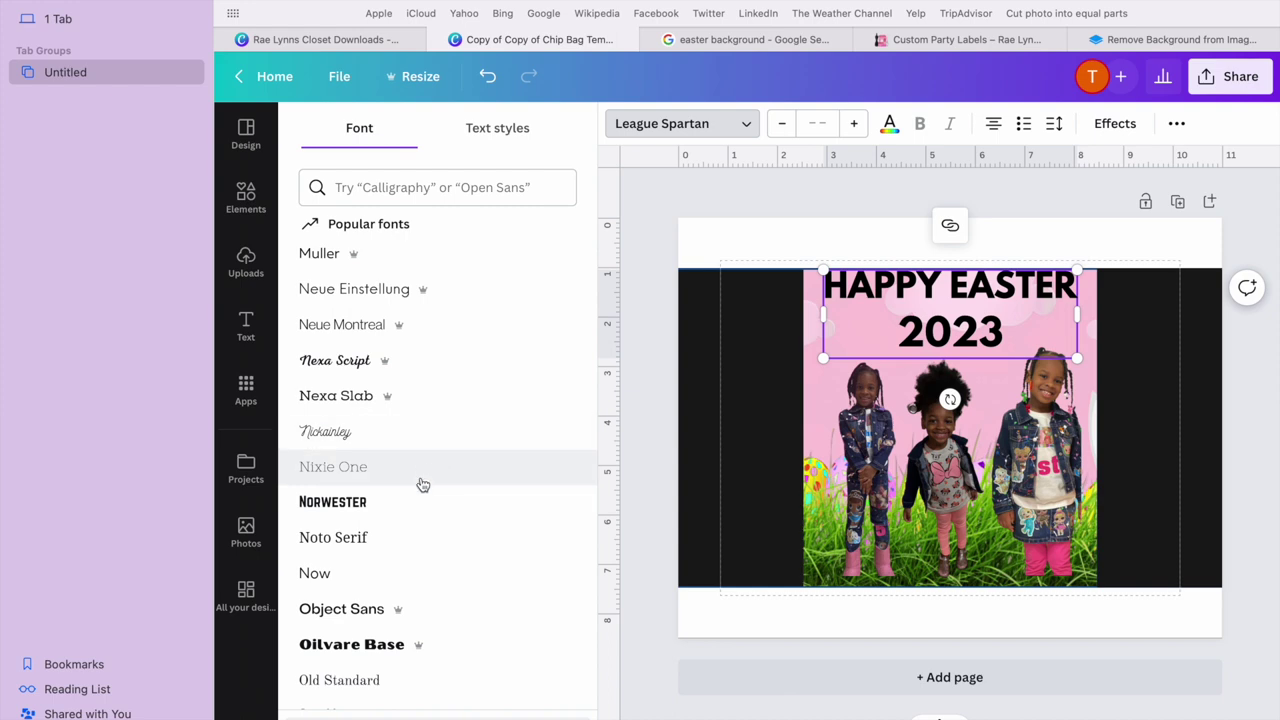
left_click(492, 430)
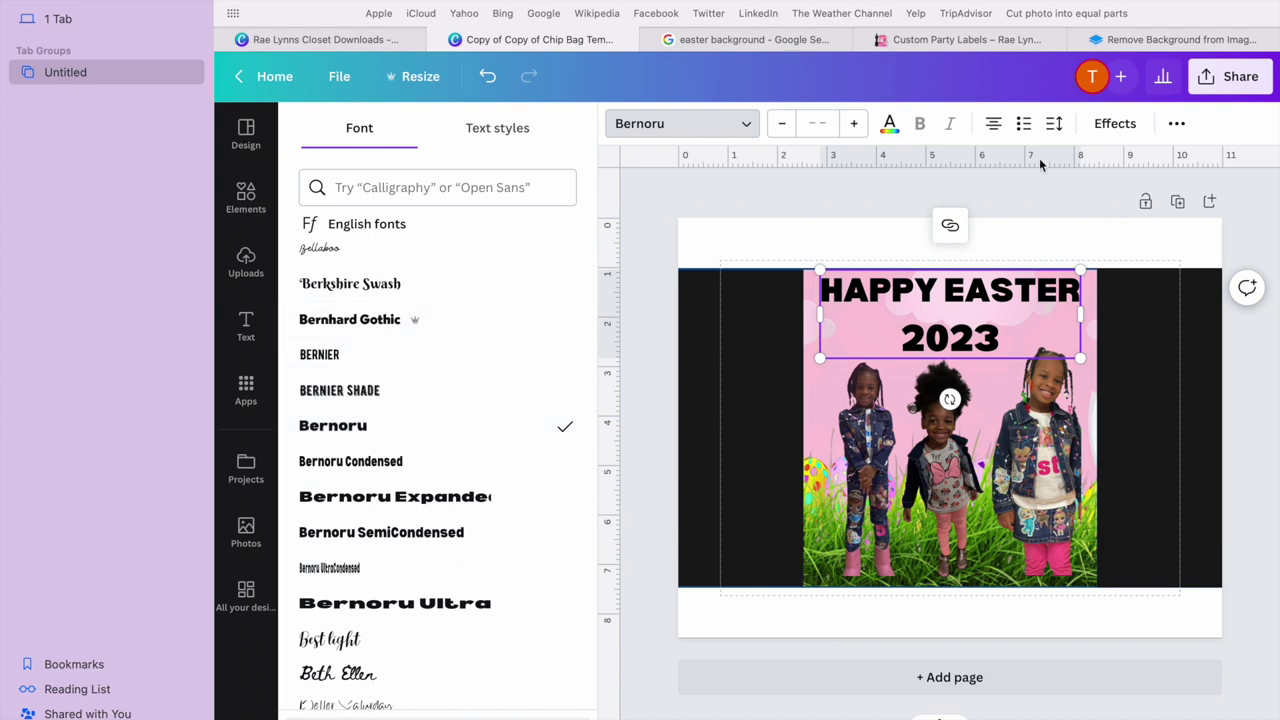
Colour the HAPPY EASTER 2023 heading light green from the default solid colours and deselect it.
left_click(889, 124)
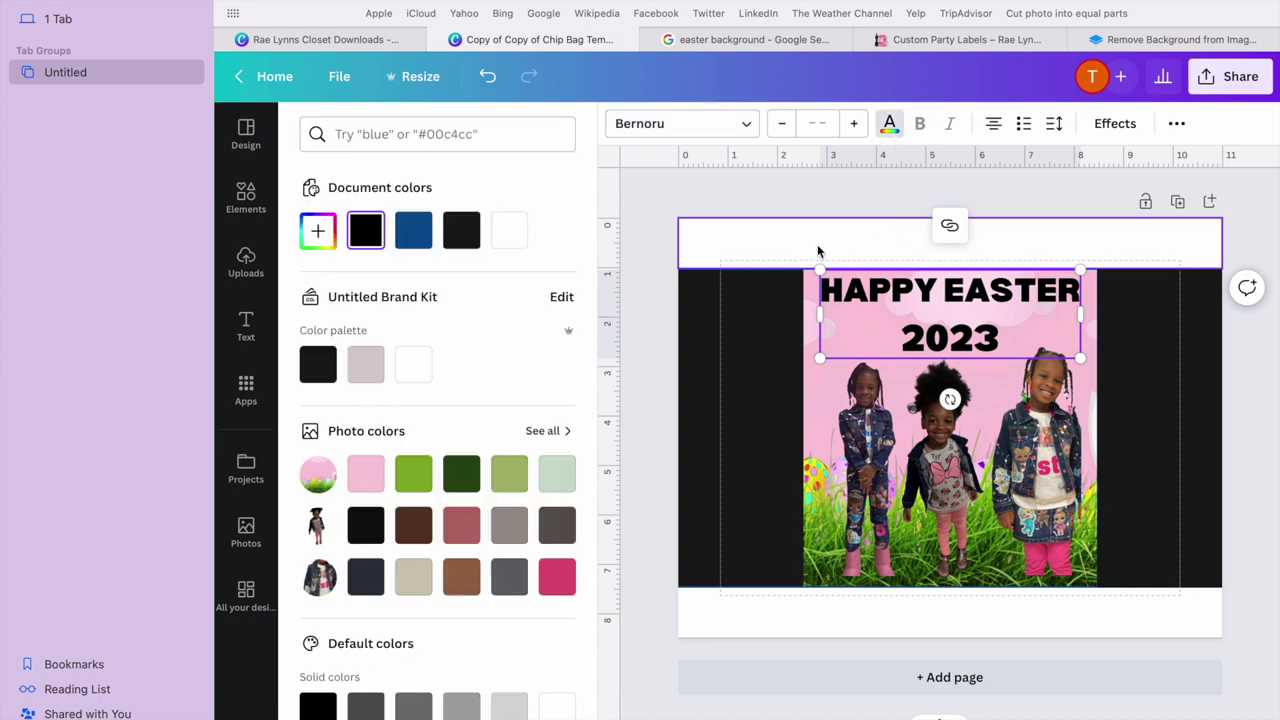
scroll(455, 500, "down", 3)
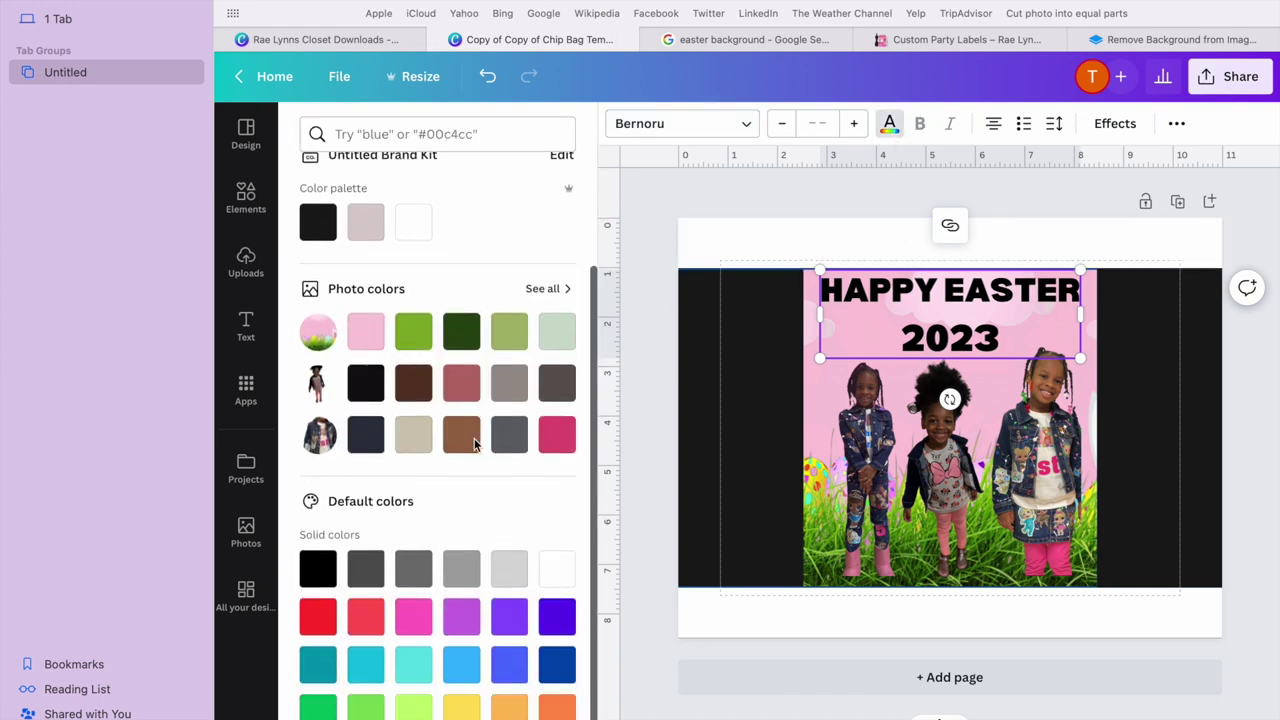
left_click(366, 706)
key("Escape")
key("Escape")
Fill the black panel left of the Easter picture with the heading's light green from the document colours.
left_click(711, 366)
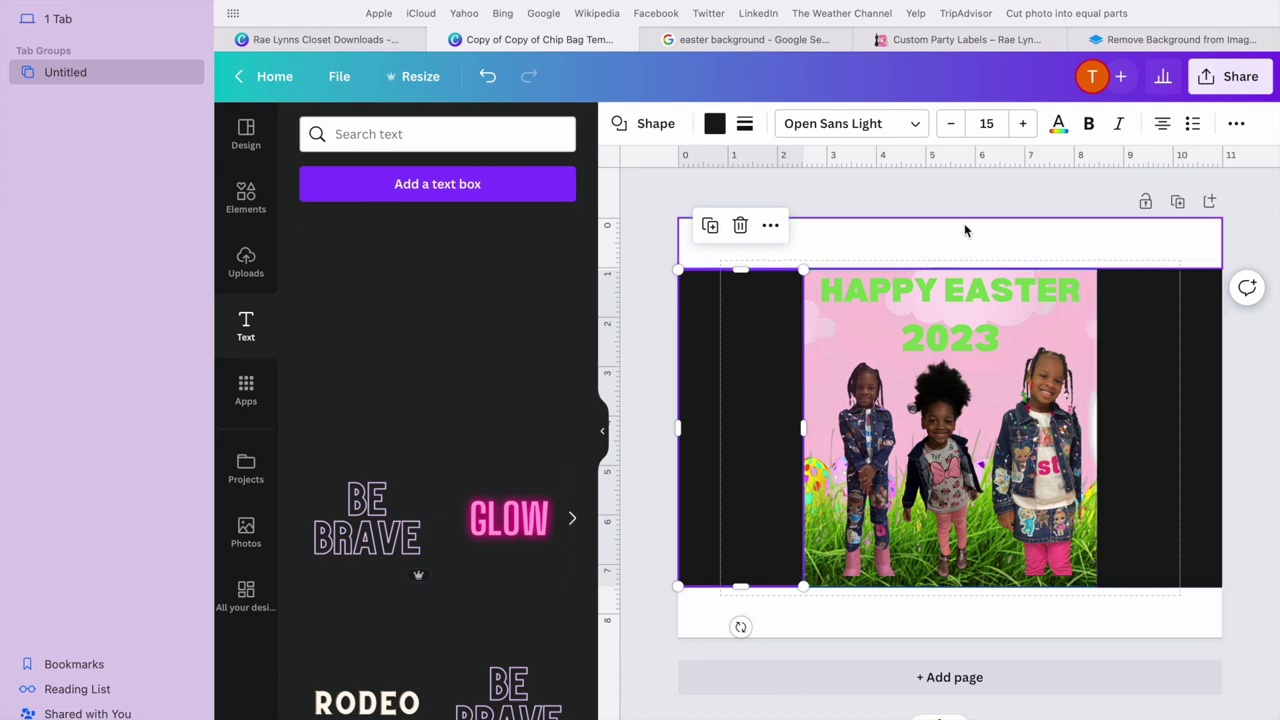
left_click(716, 126)
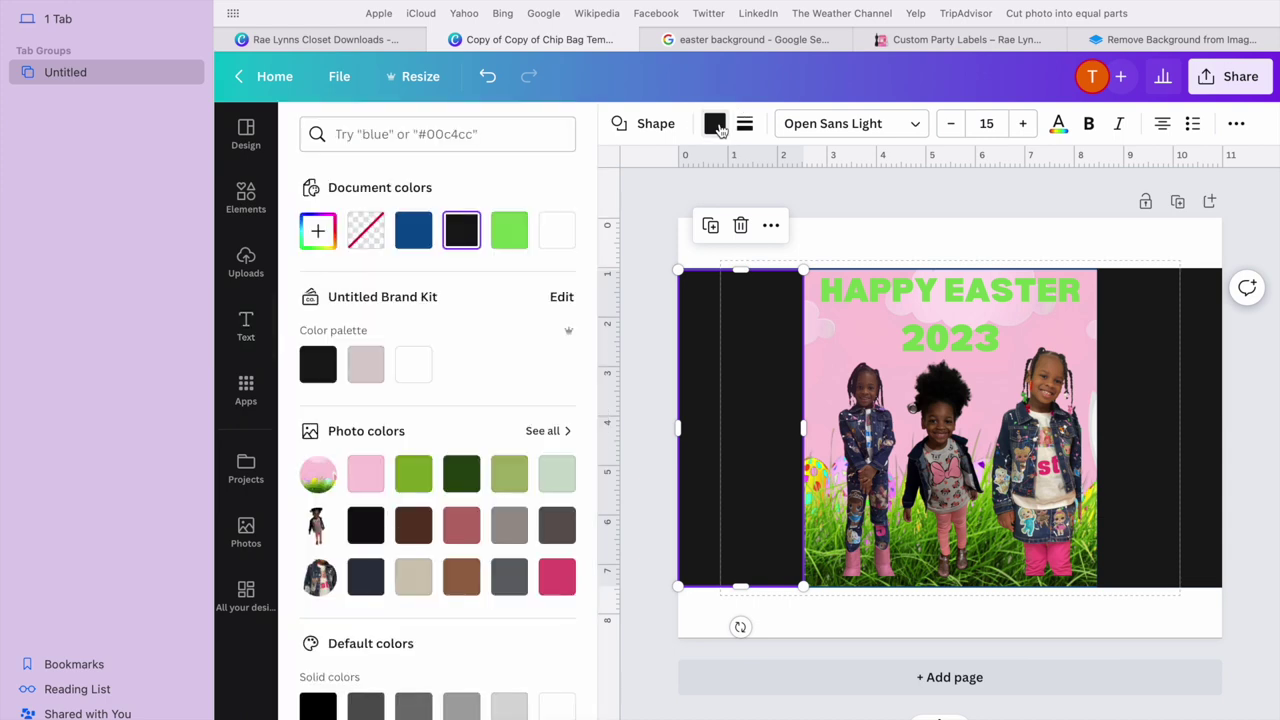
left_click(512, 238)
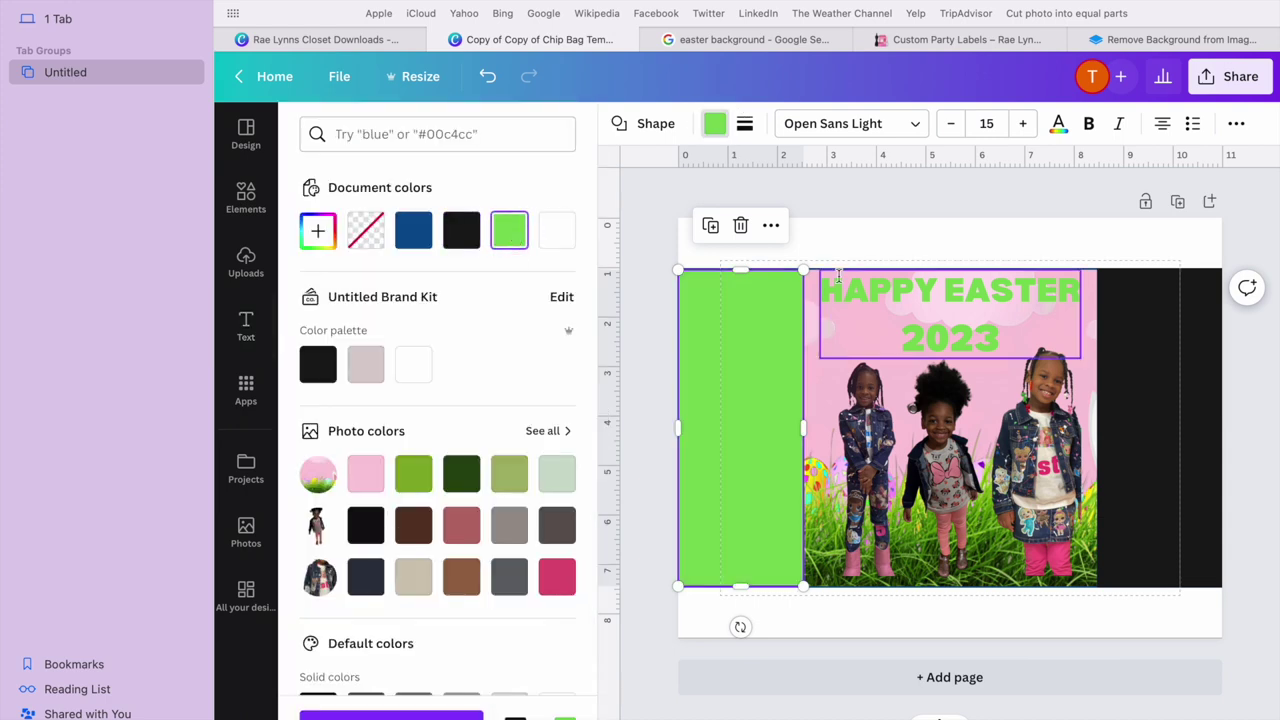
key("Escape")
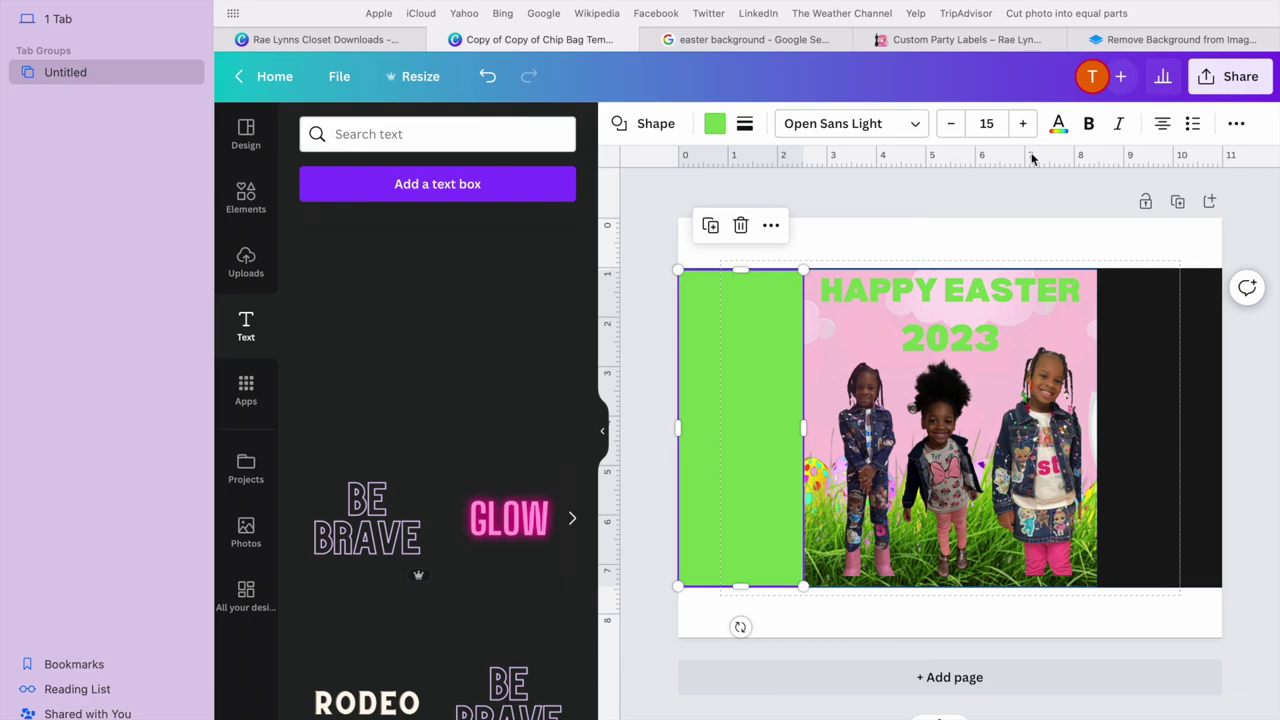
Find the Barnimages Pink Easter Background picture of coloured eggs in the Google image results and save it to Downloads.
left_click(808, 44)
scroll(675, 470, "down", 15)
scroll(673, 476, "down", 10)
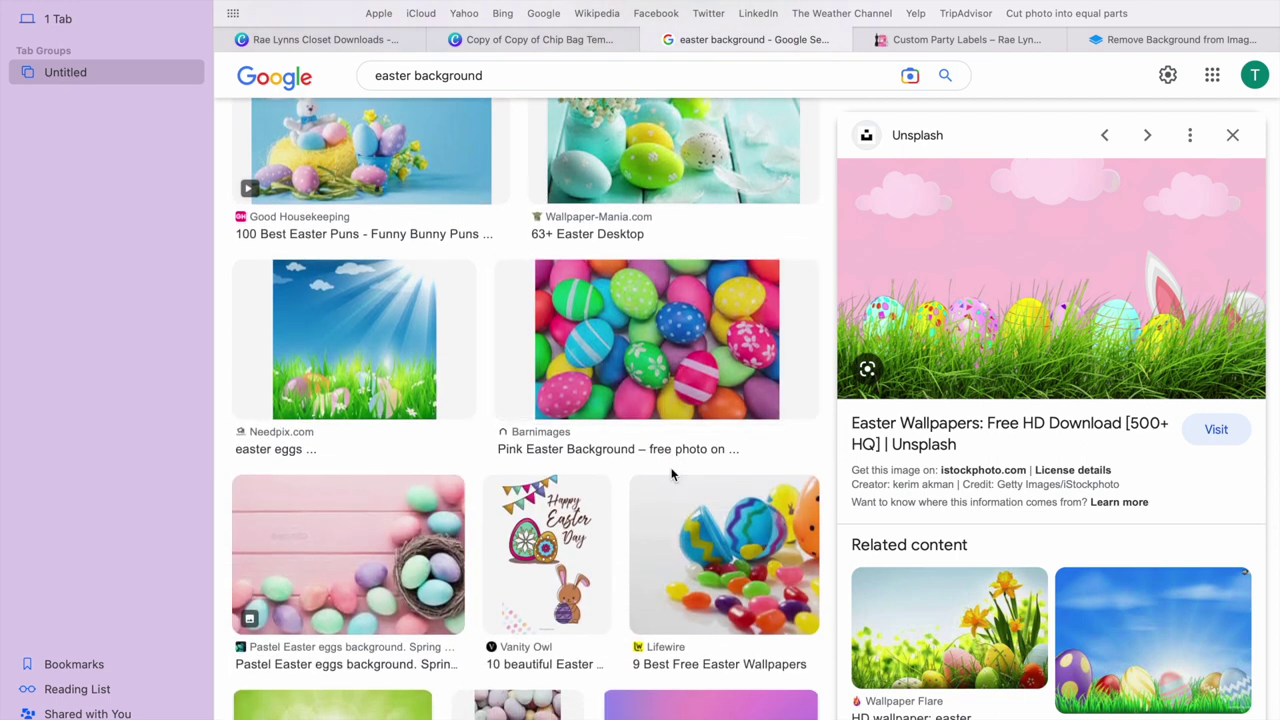
left_click(660, 386)
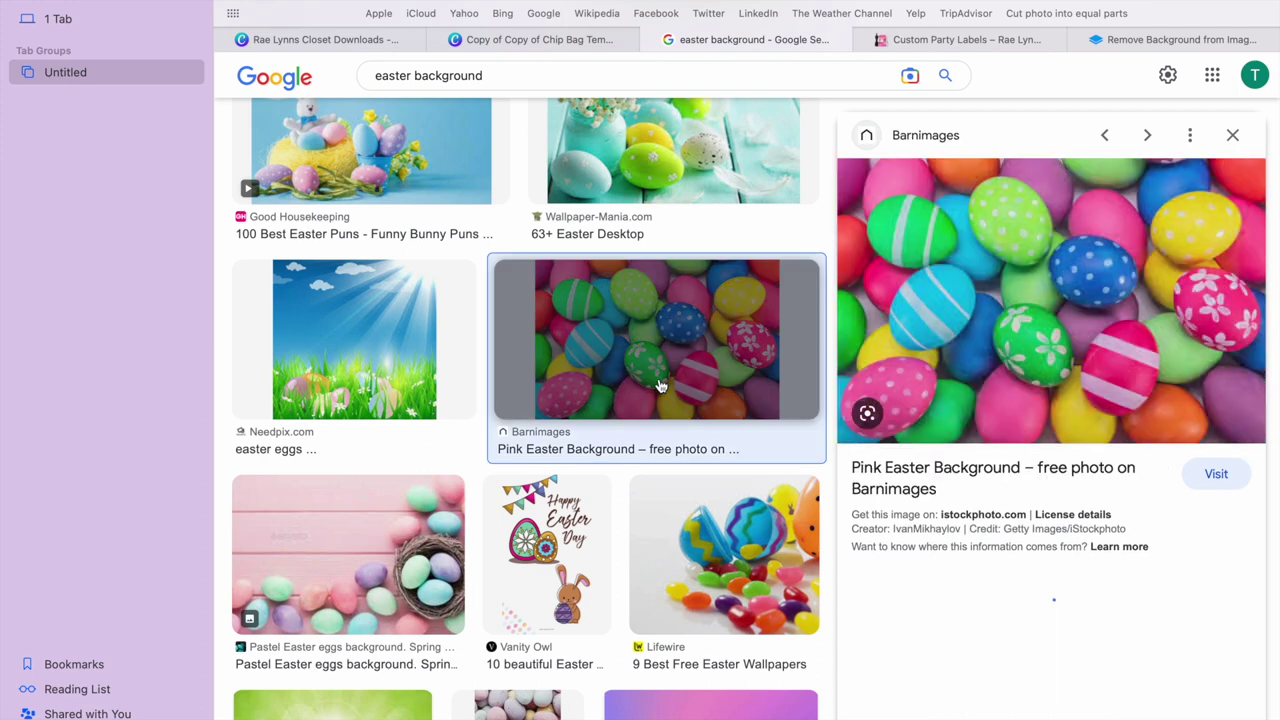
right_click(1019, 341)
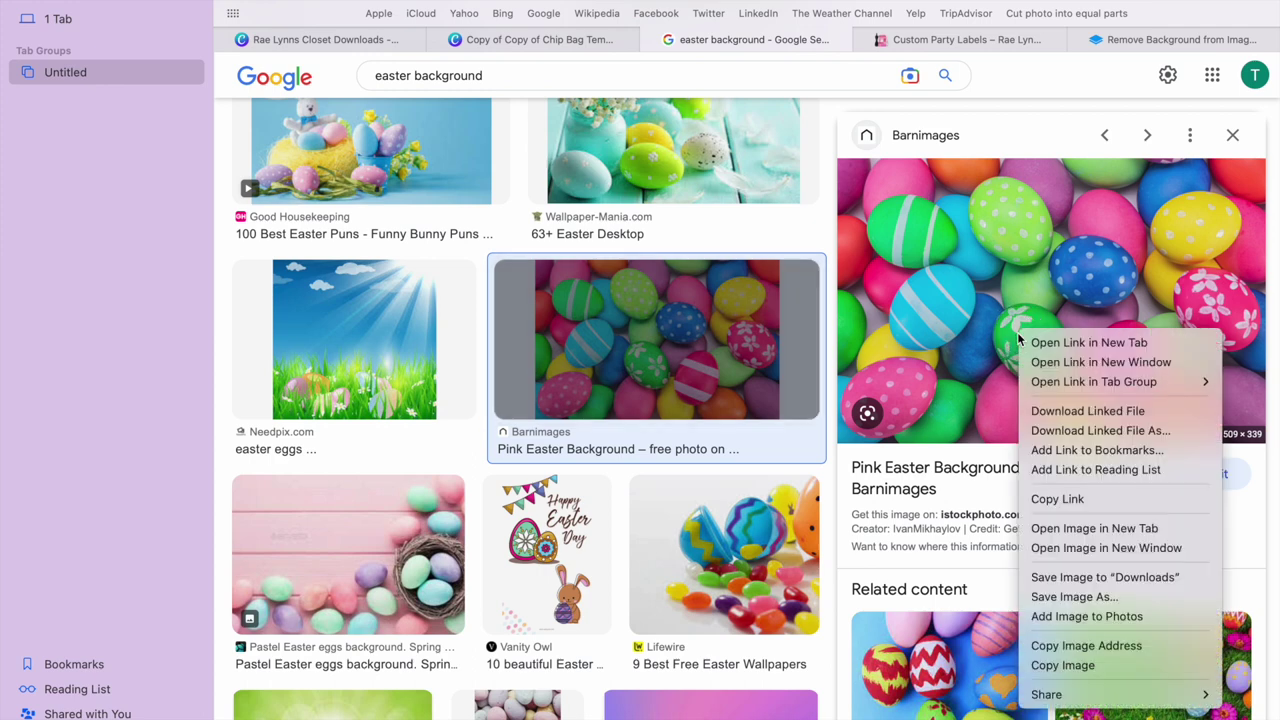
left_click(1100, 574)
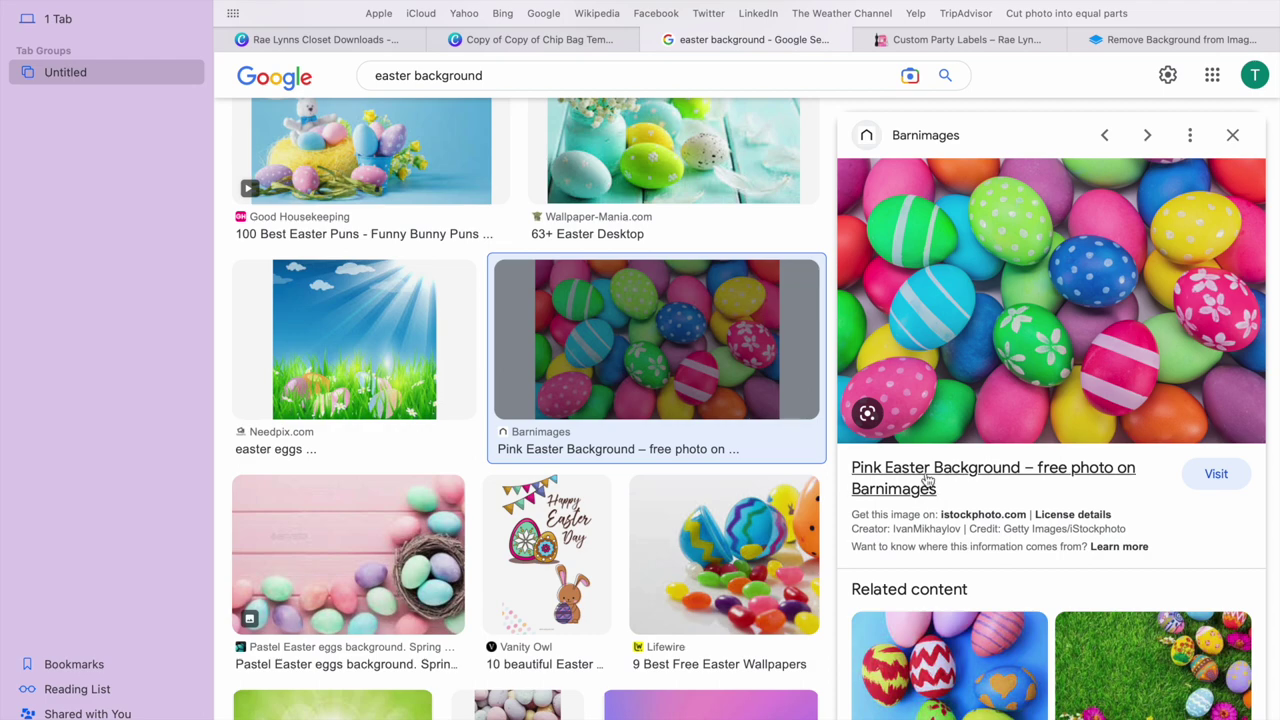
Return to the Canva chip bag design and upload the saved coloured-eggs picture.
left_click(516, 50)
left_click(246, 258)
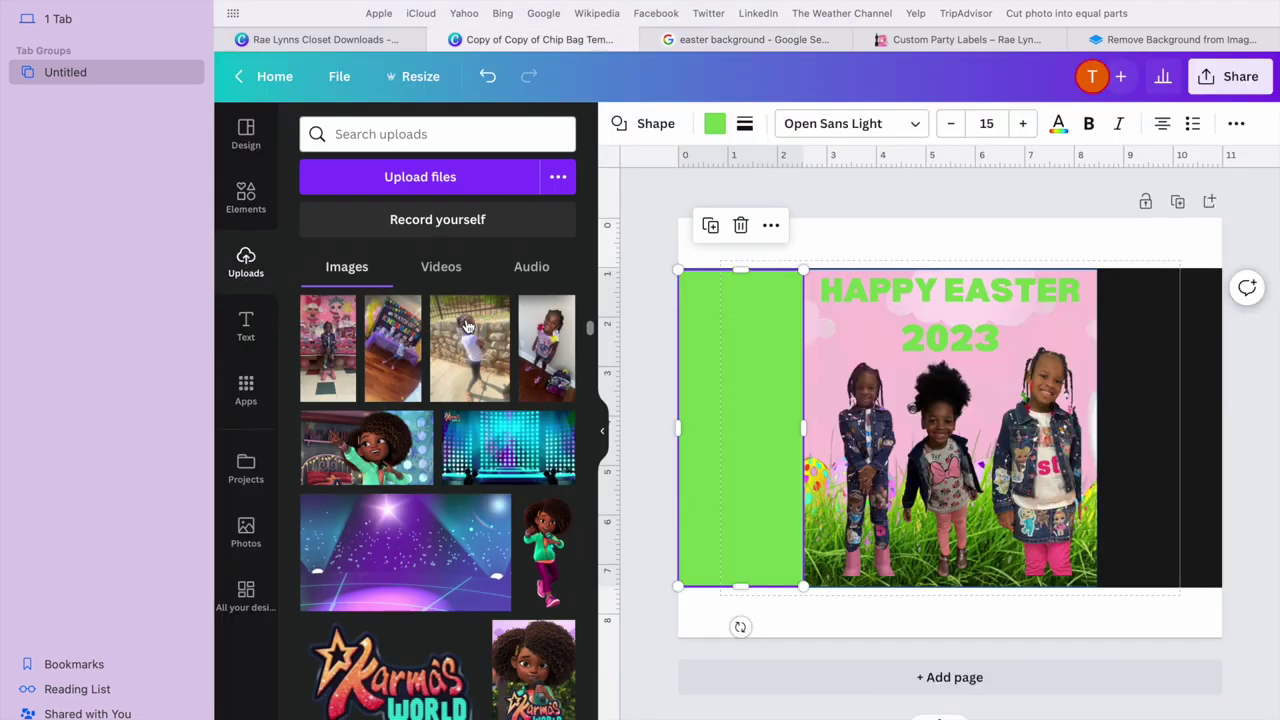
left_click(410, 177)
key("Escape")
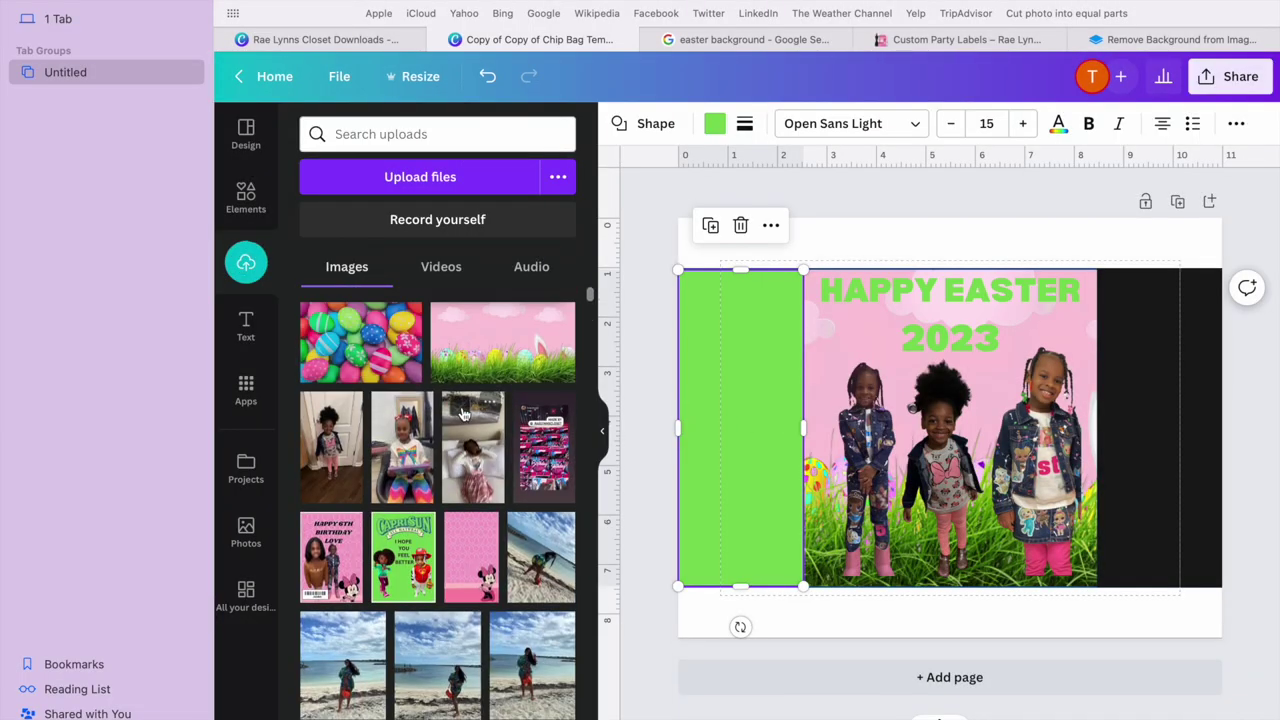
Add the coloured-eggs picture to the page and move it flush with the page's right edge, over the black panel.
left_click(372, 333)
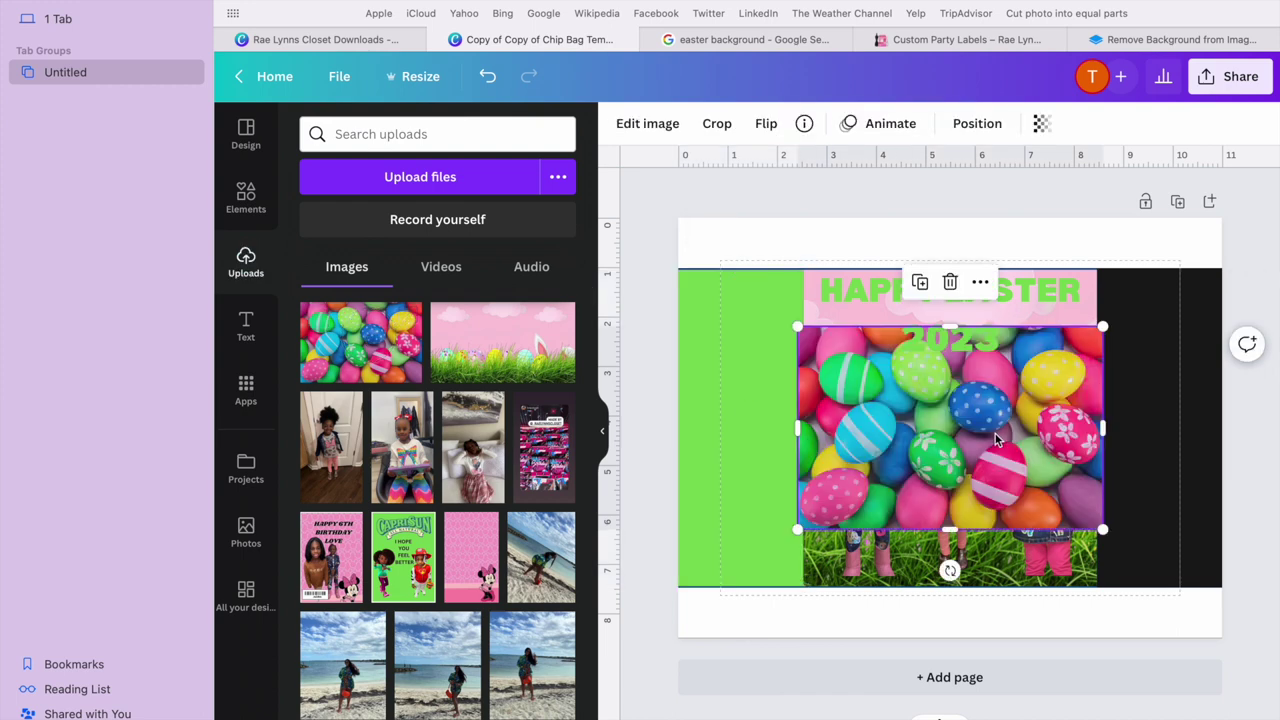
left_click_drag(963, 434, 1110, 434)
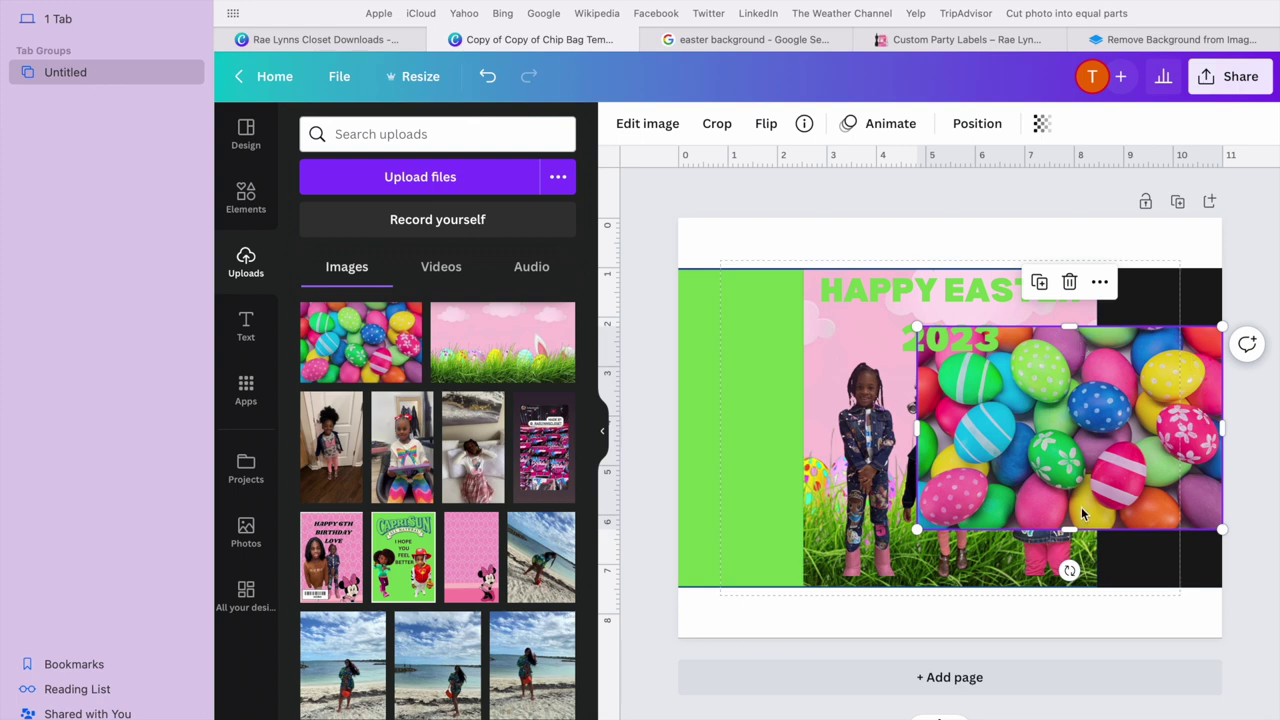
Rotate the coloured-eggs picture upright, enlarge it to the label band's height and place it flush with the page's right edge.
left_click_drag(1070, 571, 1151, 424)
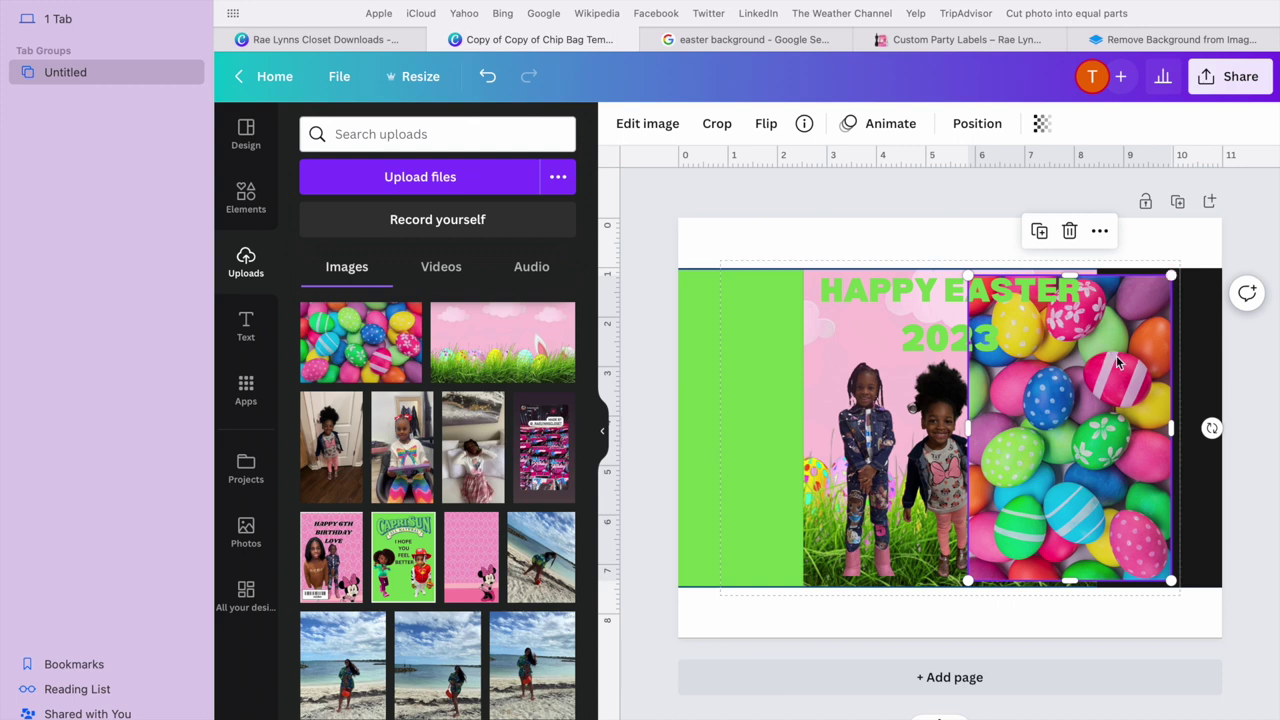
left_click_drag(1119, 363, 1117, 359)
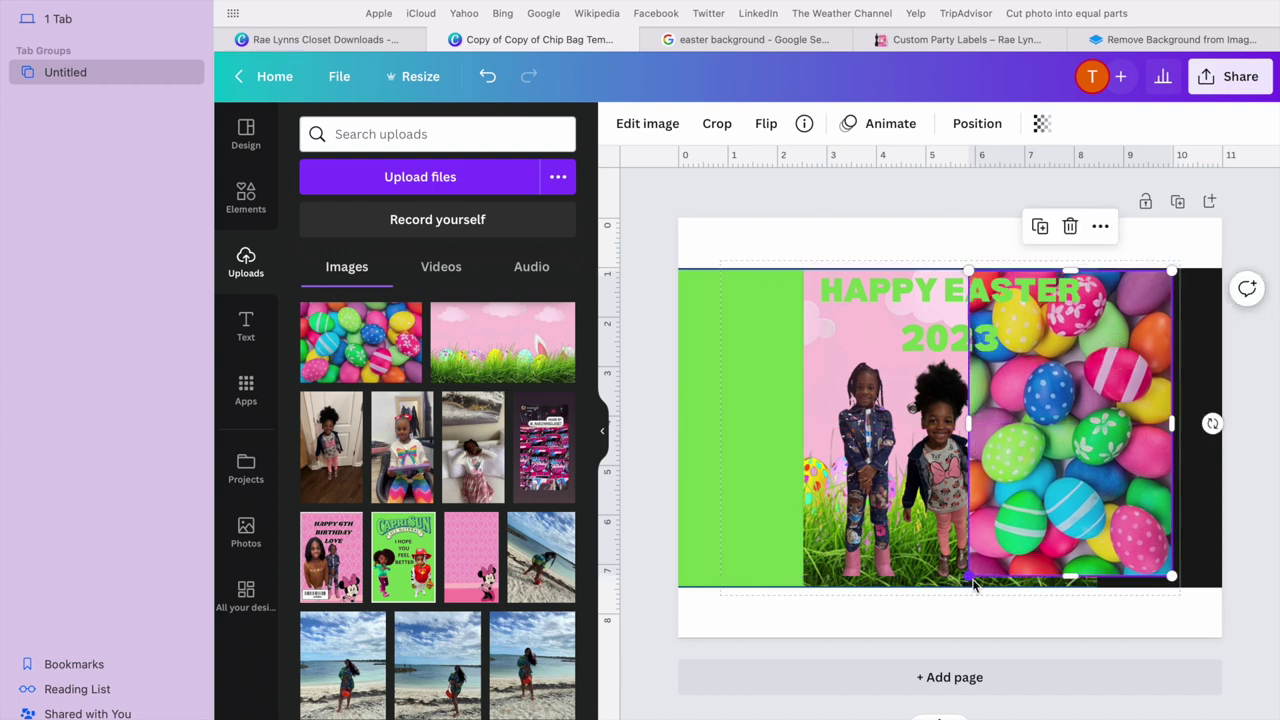
left_click_drag(973, 583, 971, 587)
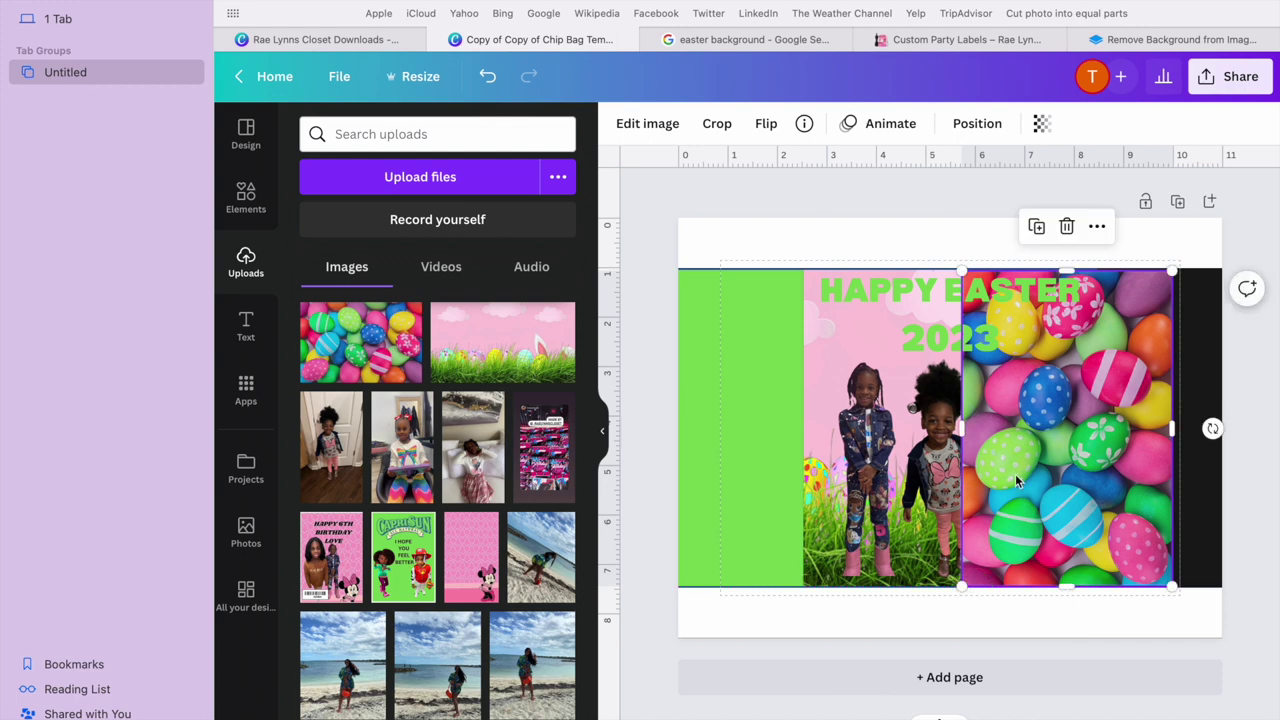
left_click_drag(1024, 479, 1062, 480)
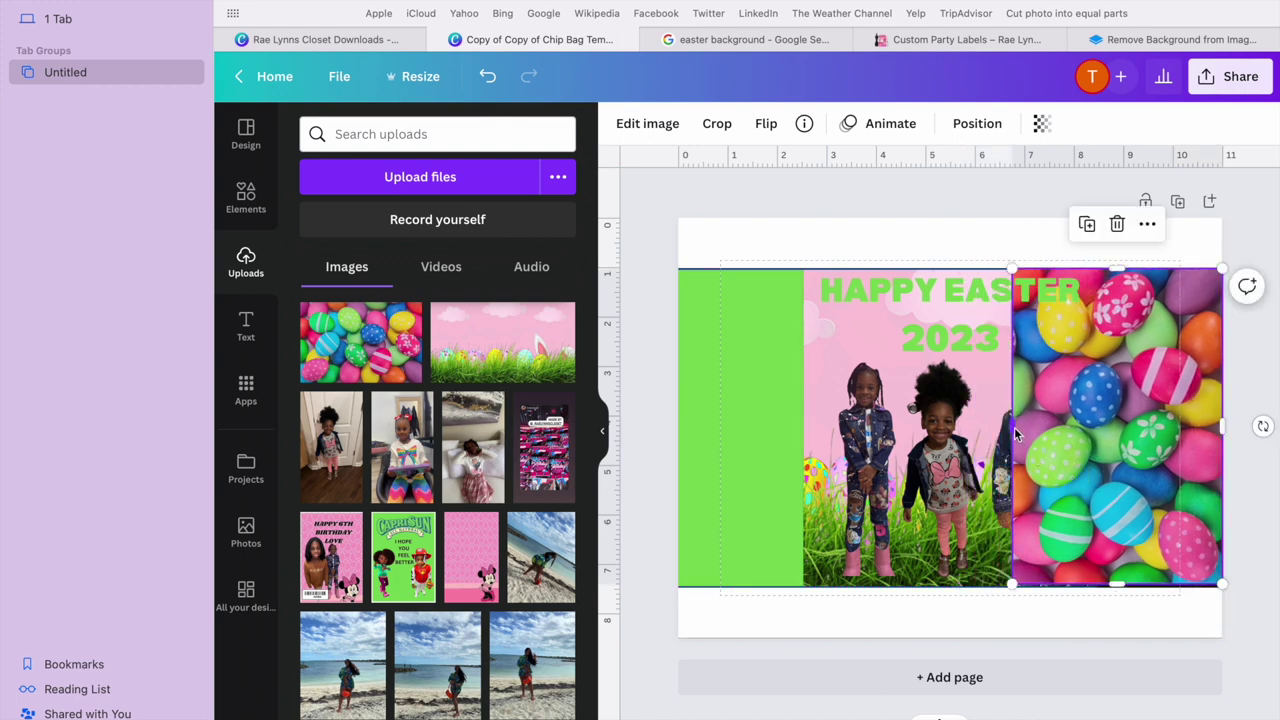
Crop the coloured-eggs picture's left side to the Easter picture's edge and extend its lower edge to cover the black panel.
left_click_drag(1014, 427, 1104, 428)
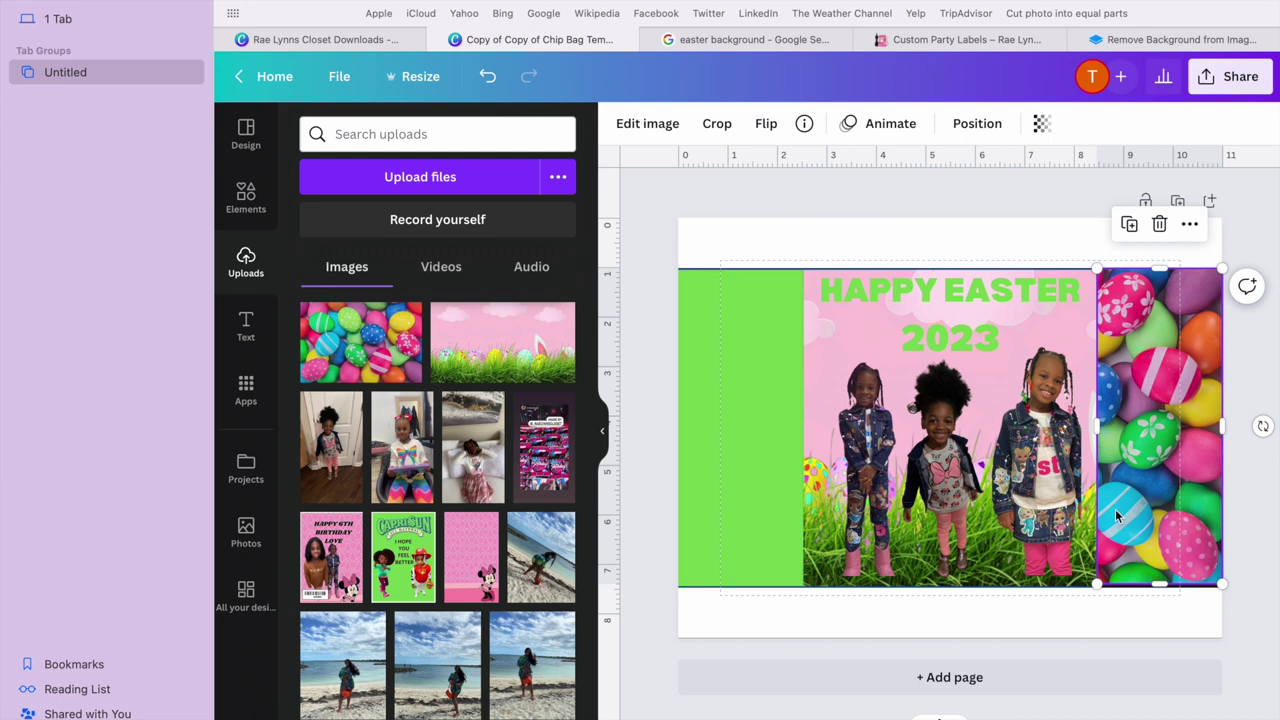
left_click_drag(1157, 591, 1158, 594)
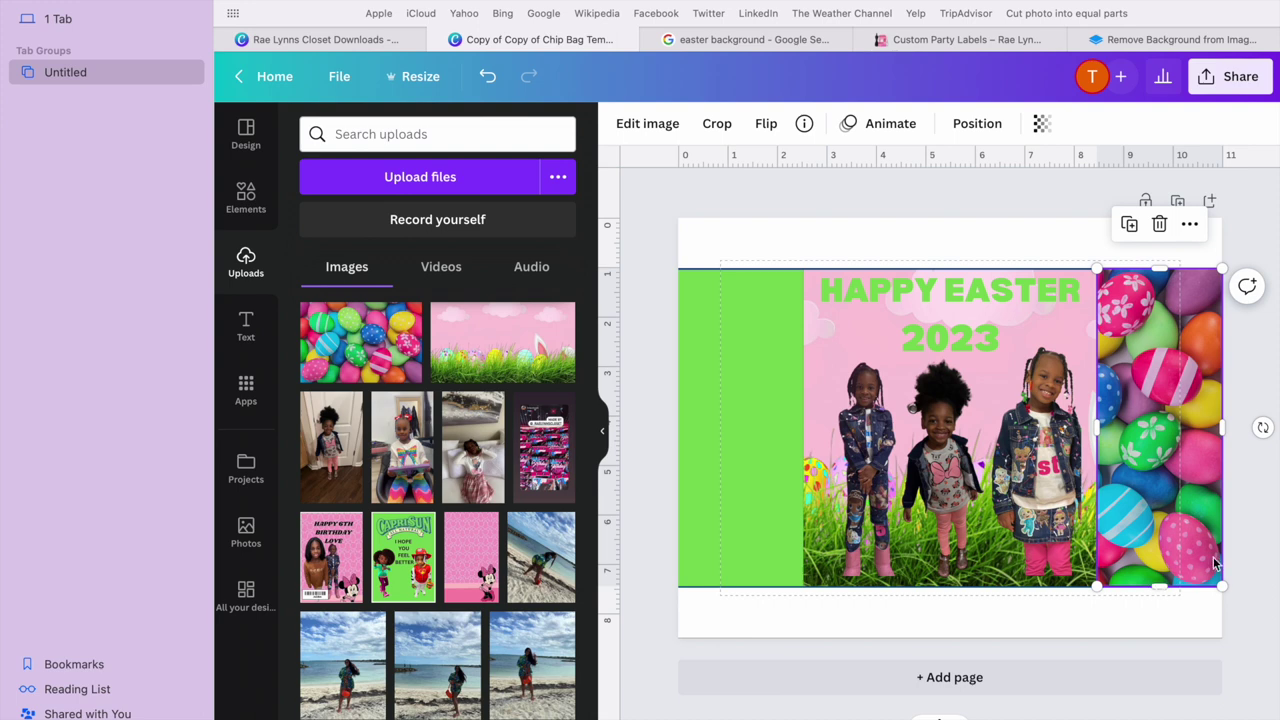
left_click(1258, 566)
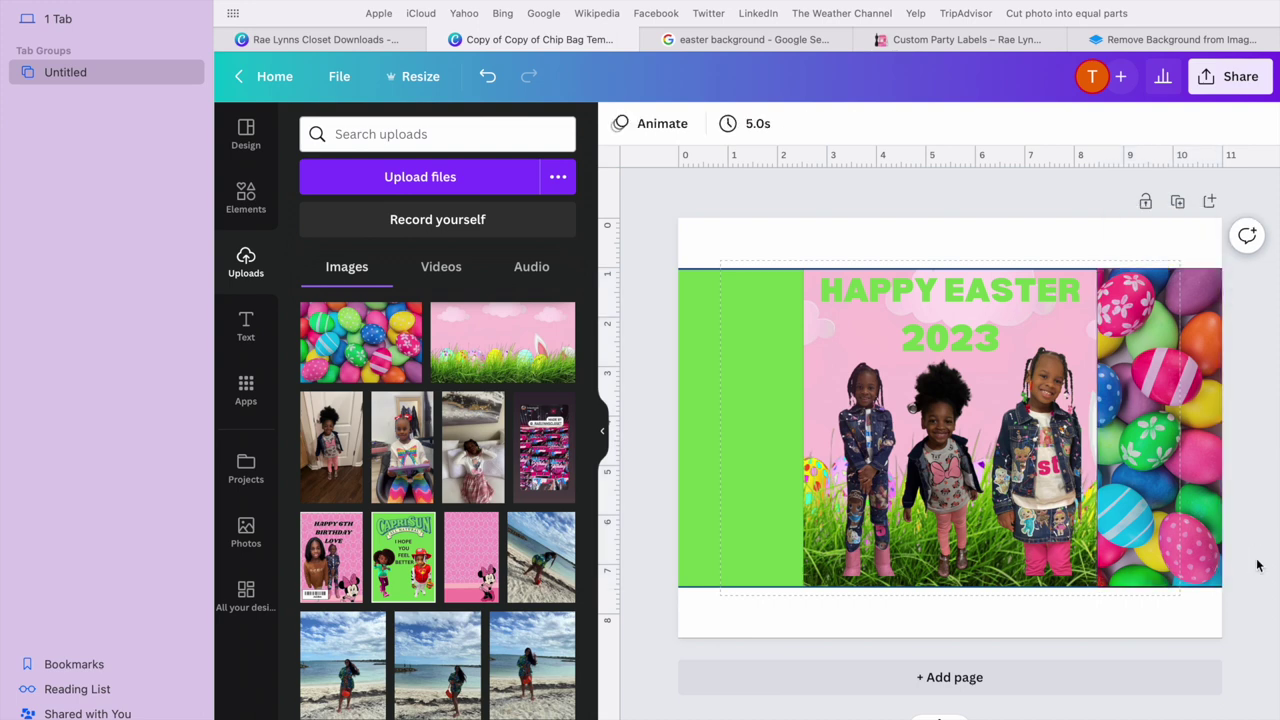
left_click(1190, 535)
left_click(1160, 590)
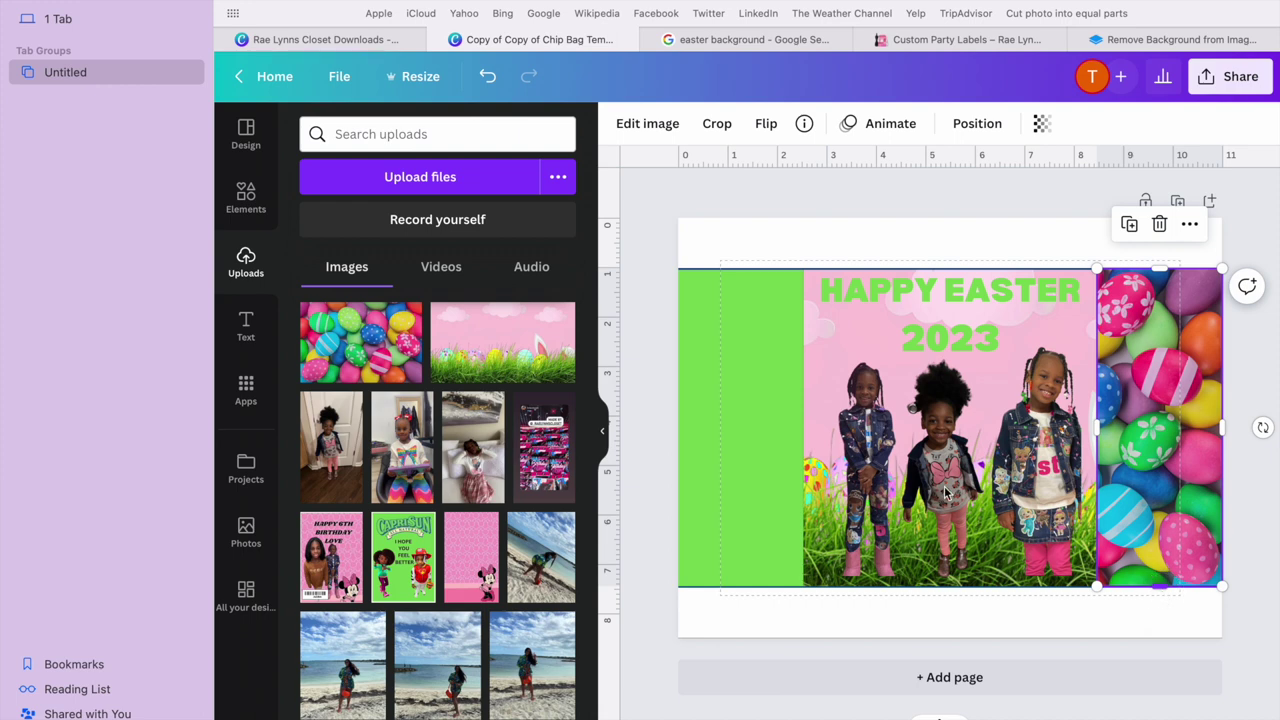
key("super+z")
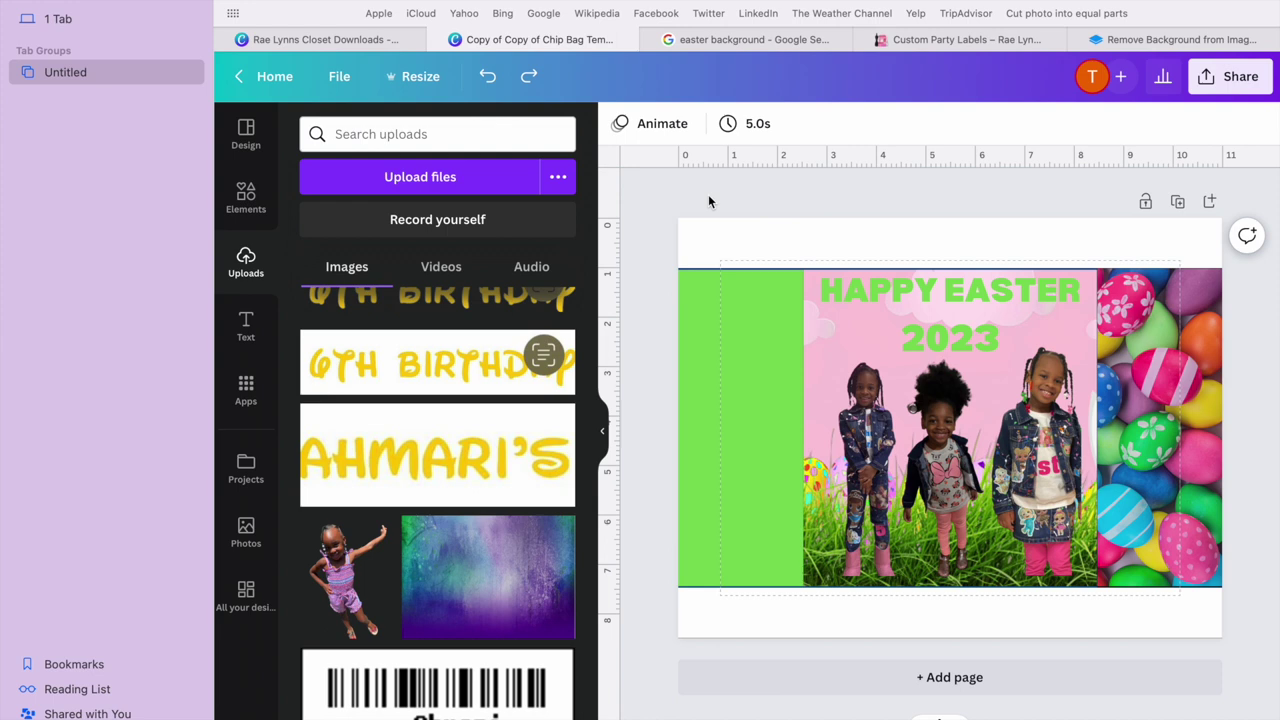
Add the Nutrition Facts image from the uploads, shrink it and place it in the upper part of the green panel.
scroll(437, 450, "down", 5)
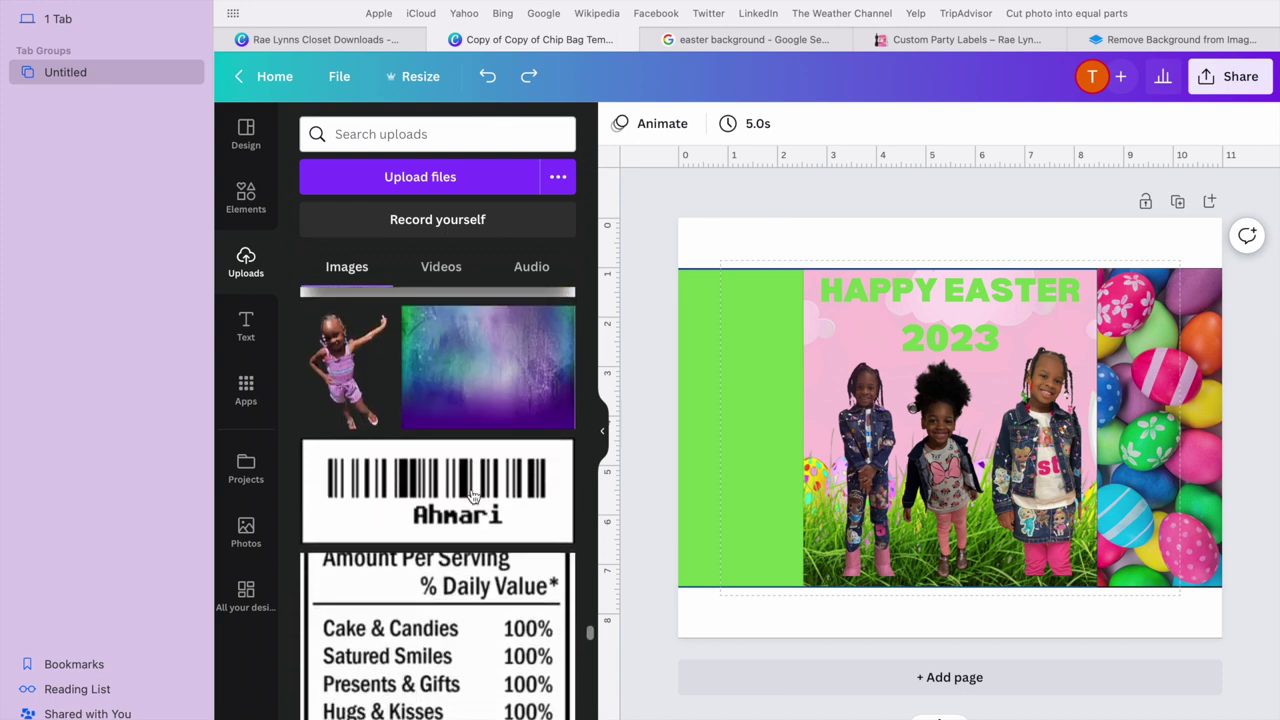
left_click(437, 630)
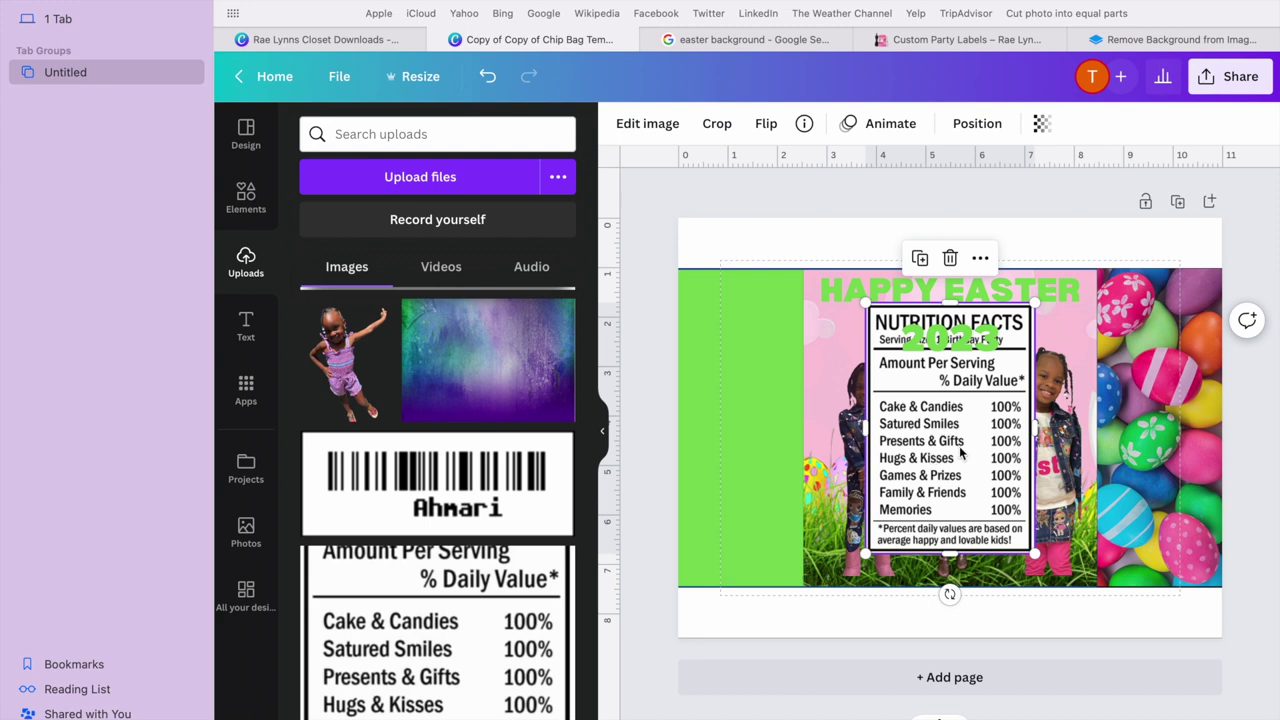
left_click_drag(960, 452, 772, 470)
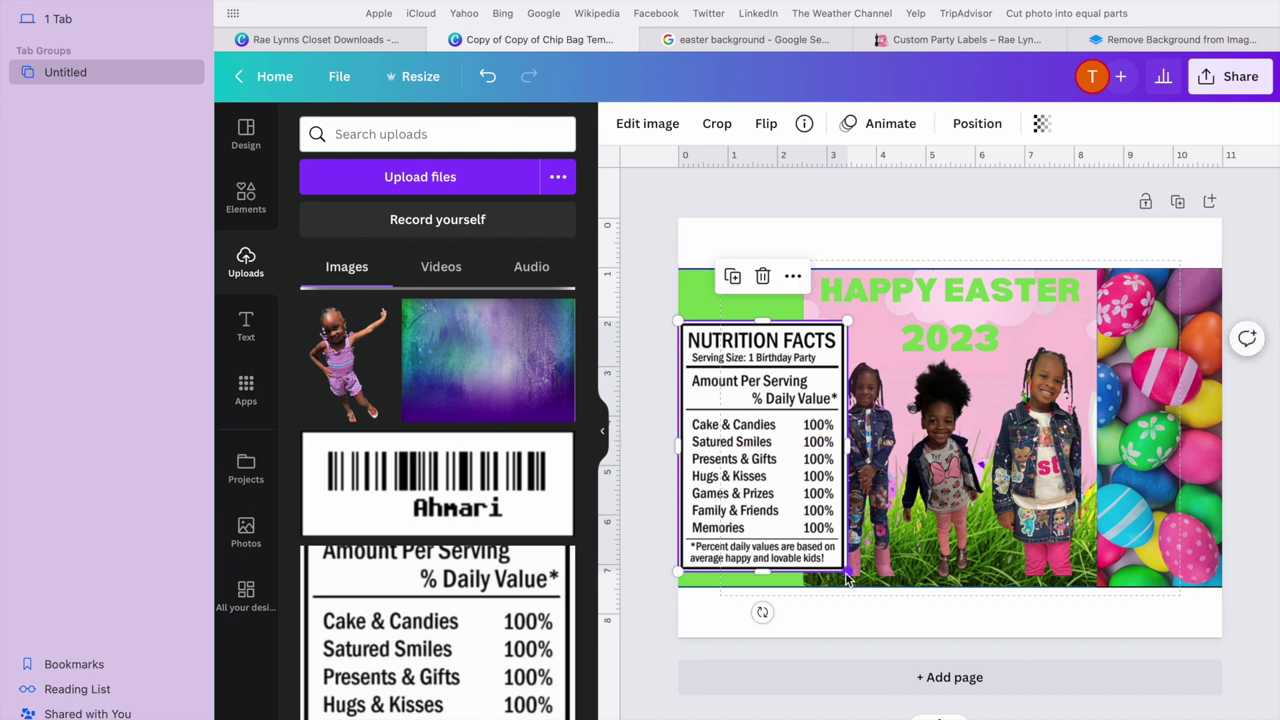
left_click_drag(830, 557, 782, 452)
left_click_drag(735, 410, 747, 406)
left_click(747, 405)
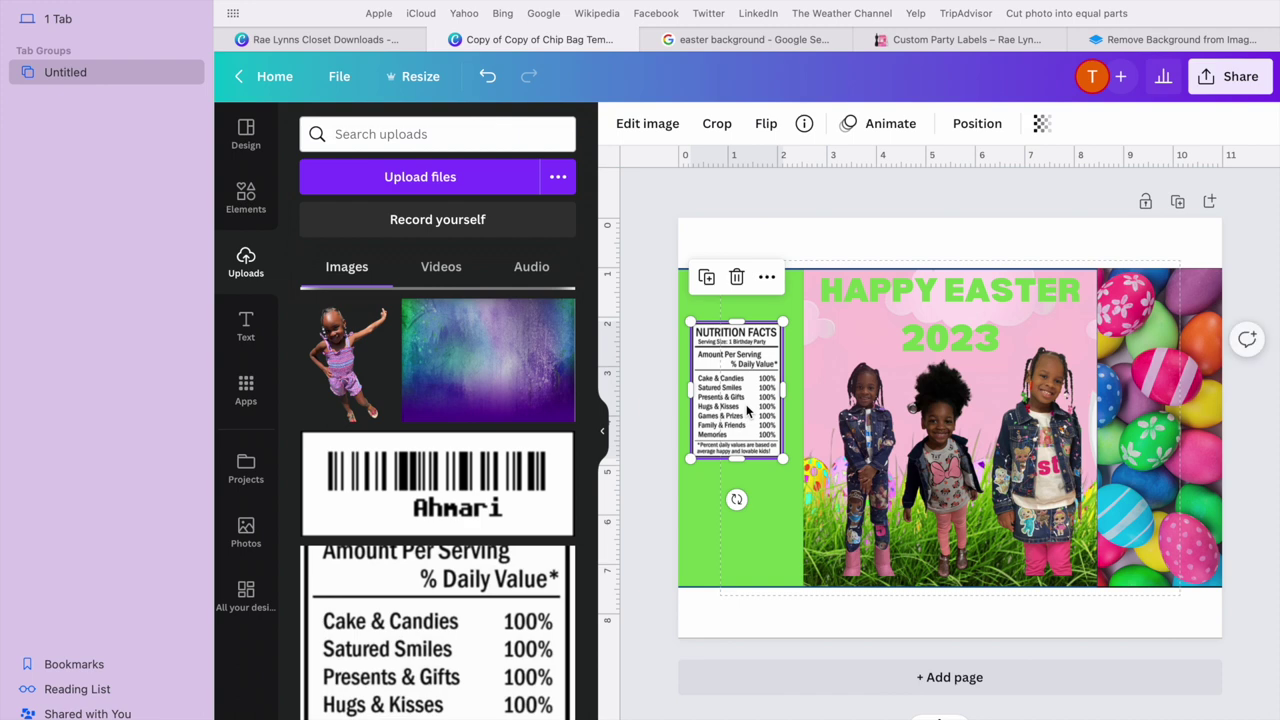
left_click(908, 198)
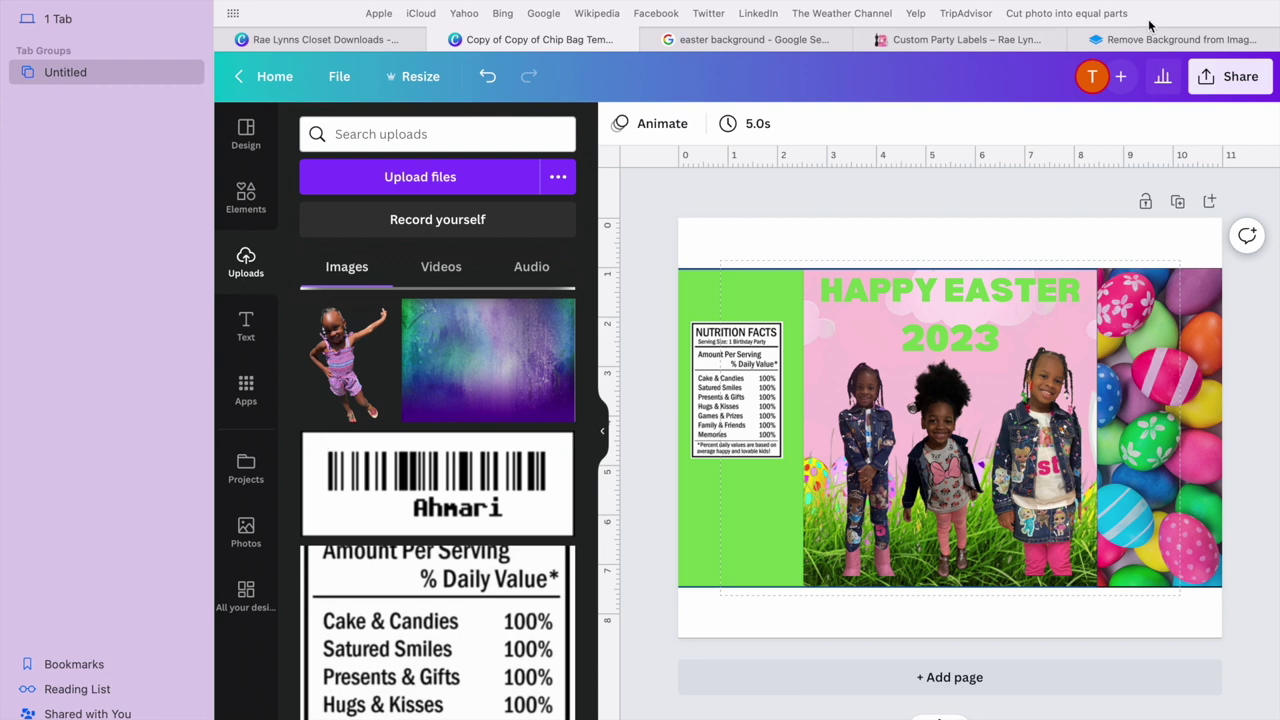
Search Google for "barcode generator" in a new browser tab and open the Barcodes, Inc. generator page.
key("super+t")
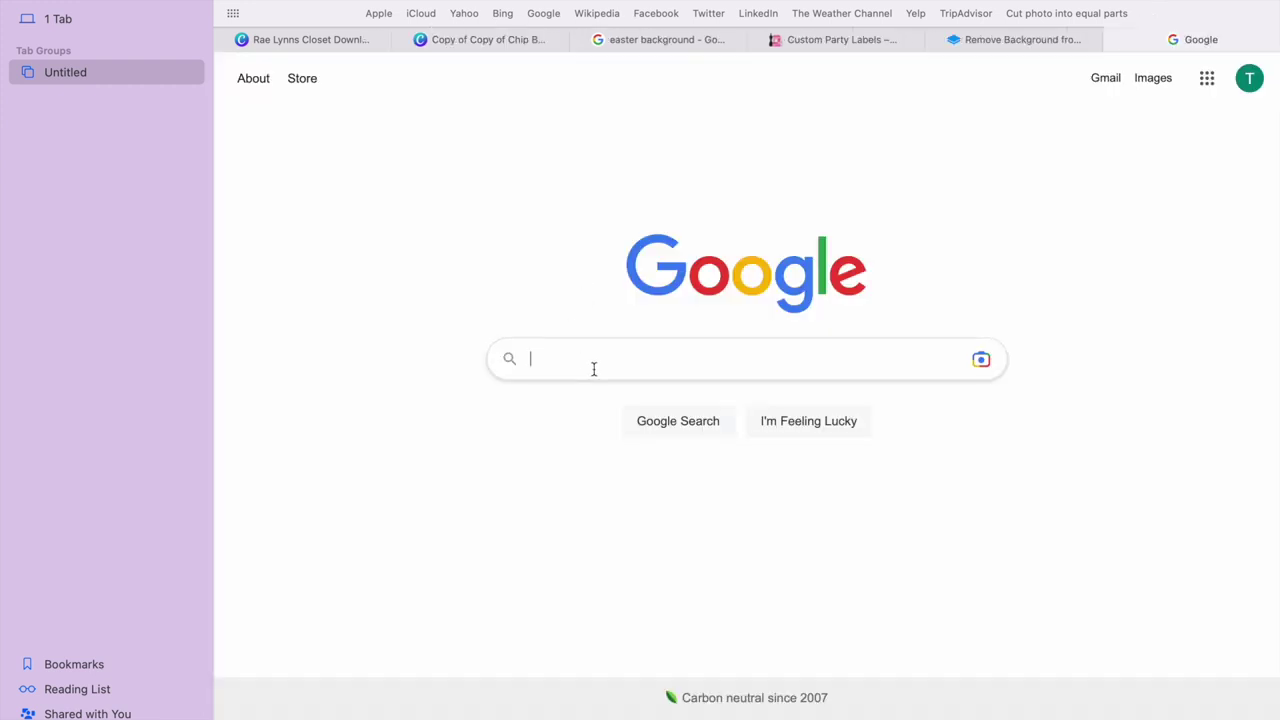
type("BARCODE")
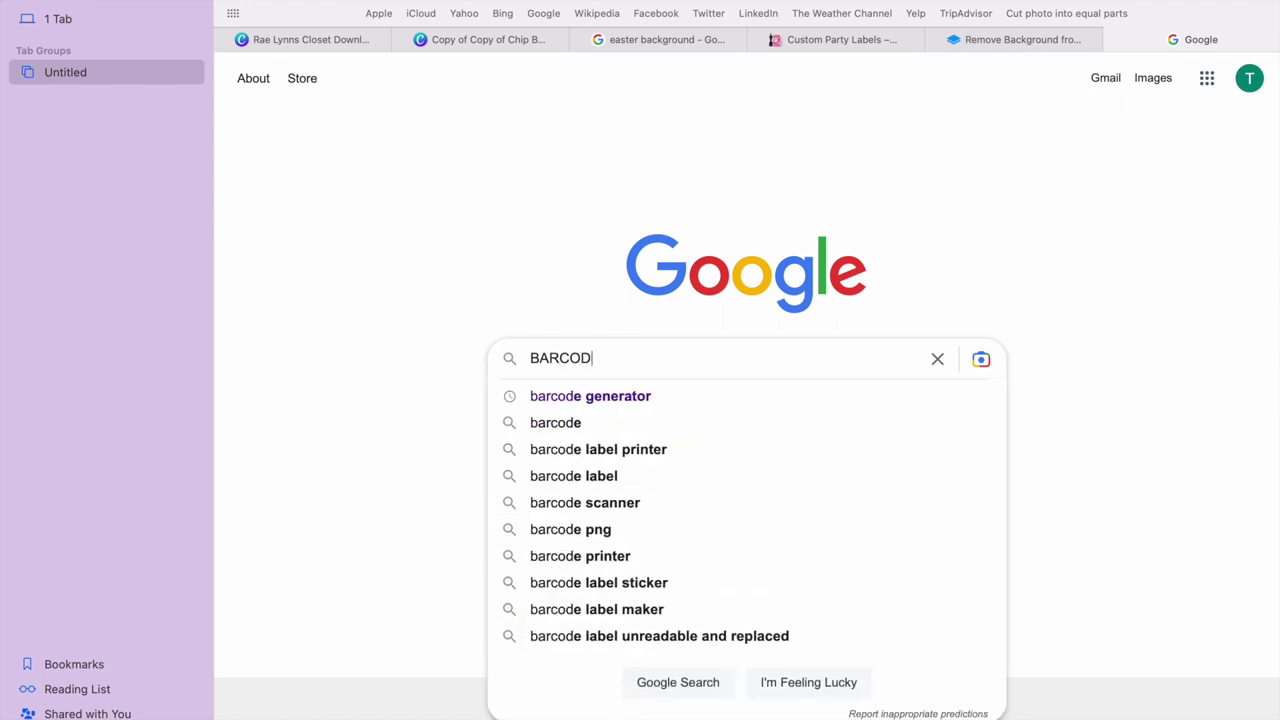
left_click(606, 396)
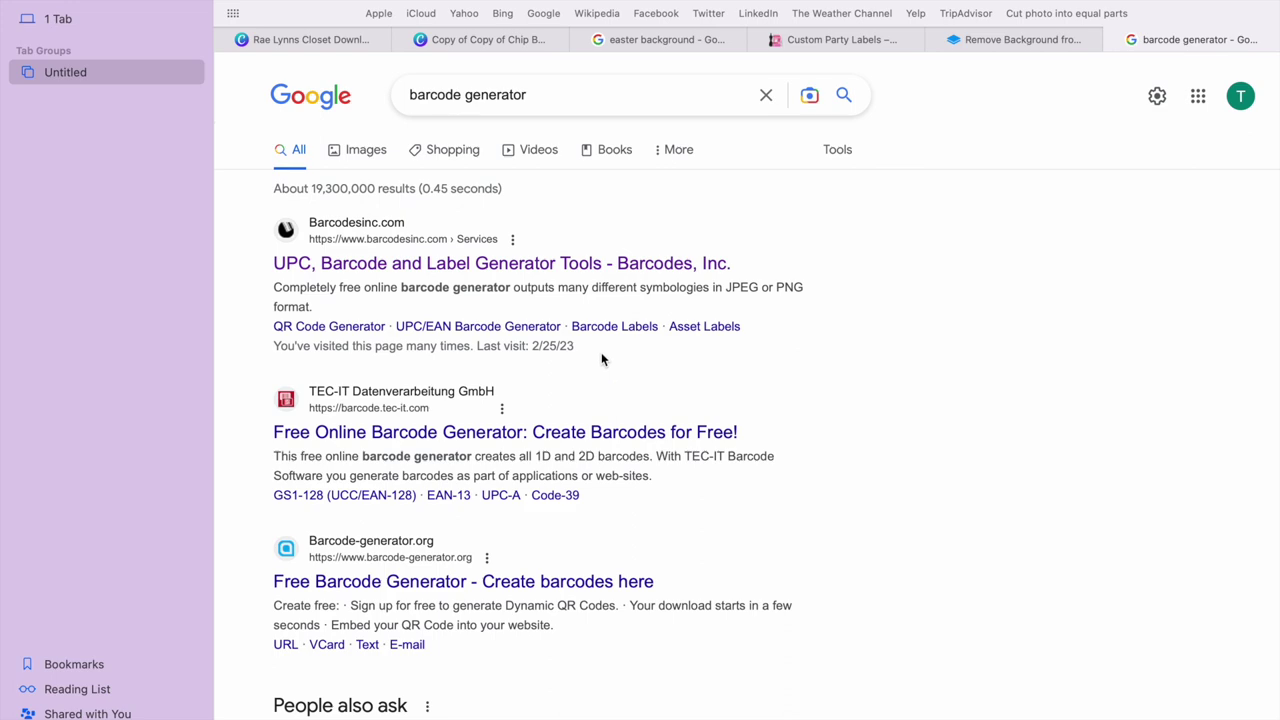
left_click(562, 263)
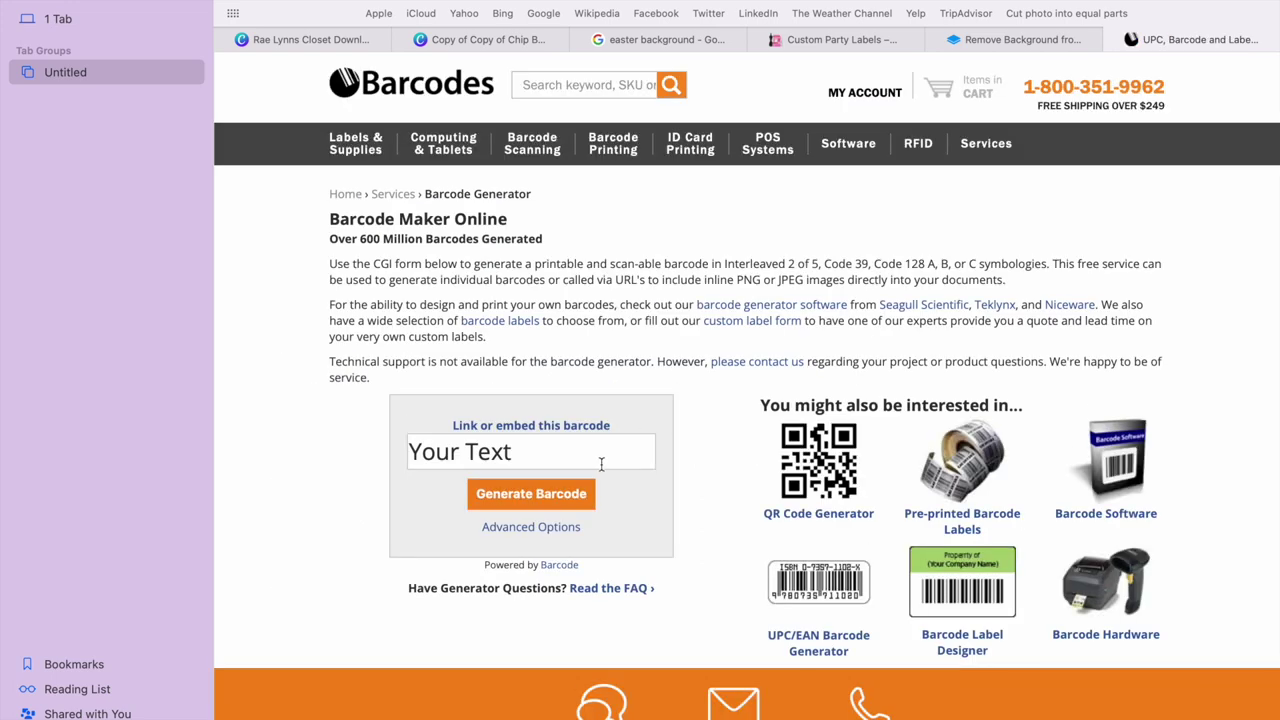
Generate a barcode with the text "EASTER 2023".
left_click(579, 497)
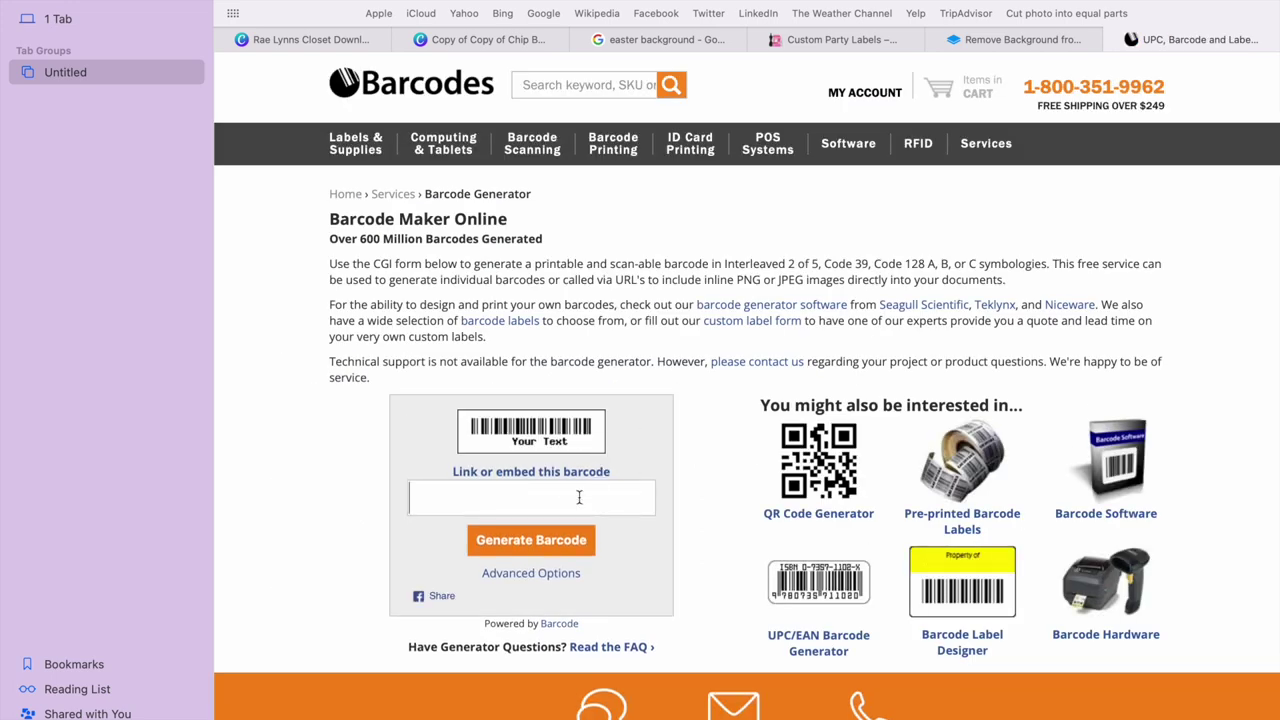
type("EASTER 2023")
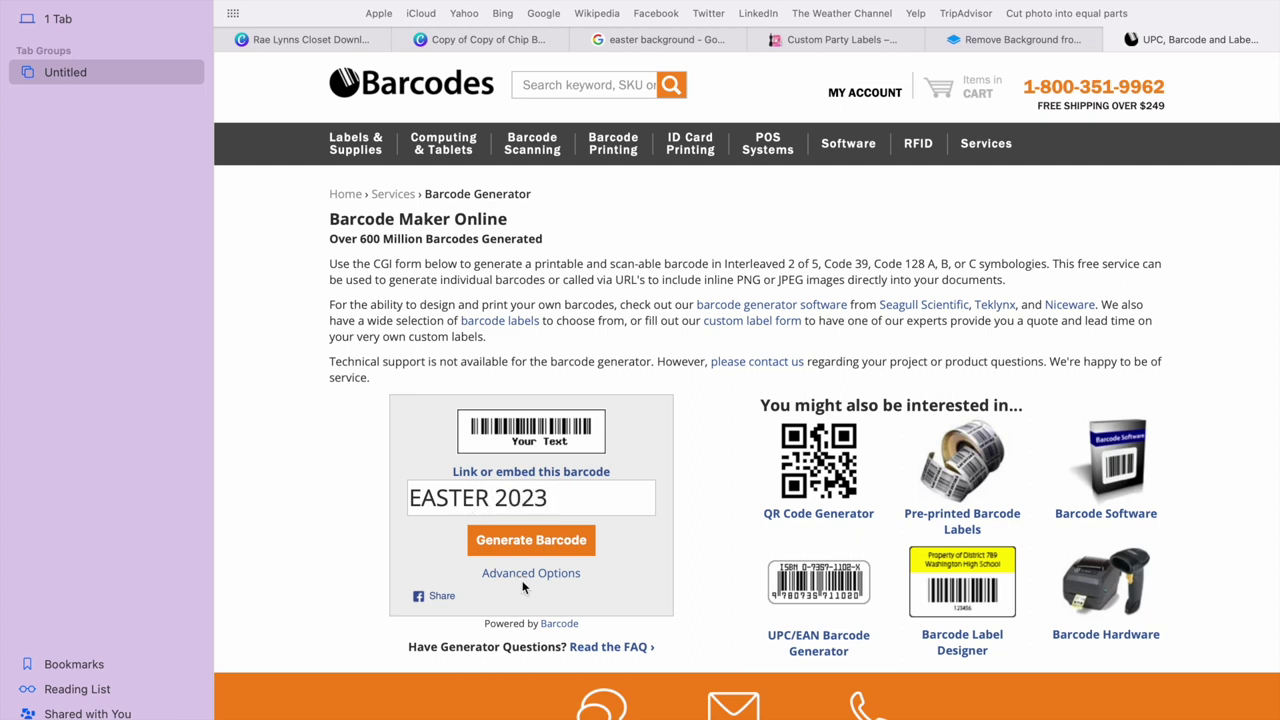
left_click(531, 540)
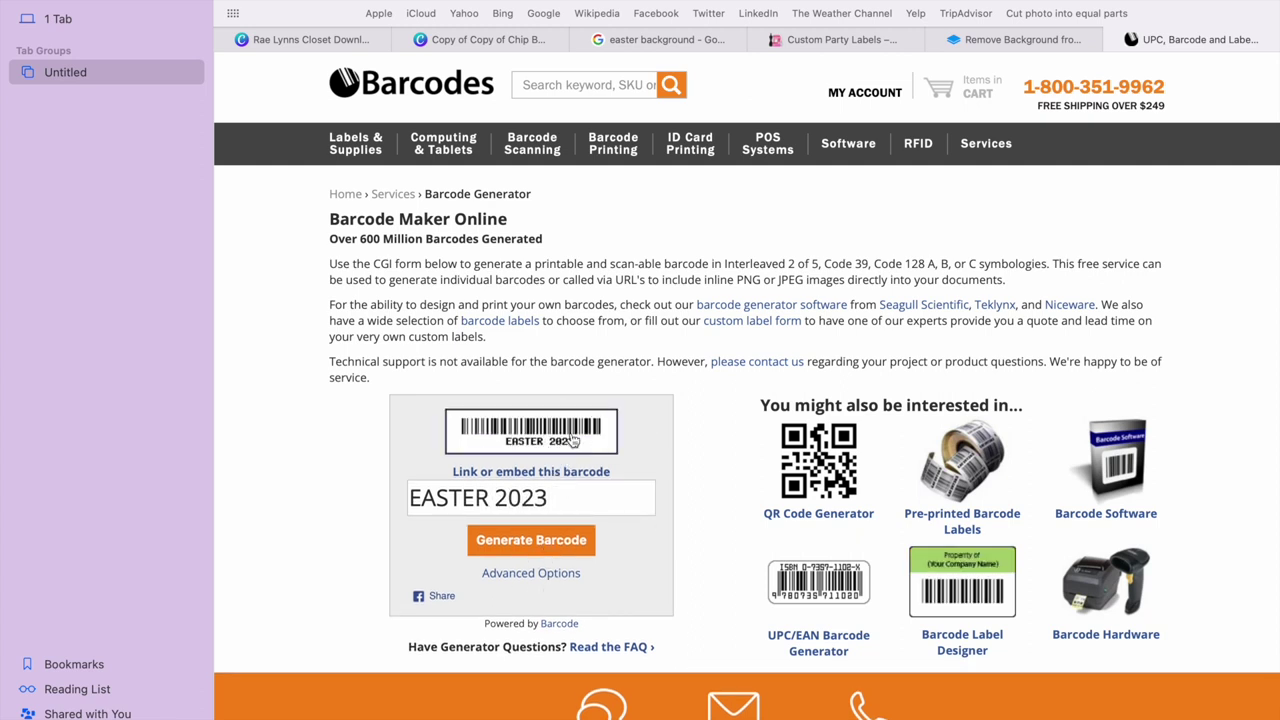
Open the generated barcode as an image and save it to Downloads under the name EASTER.
left_click(573, 441)
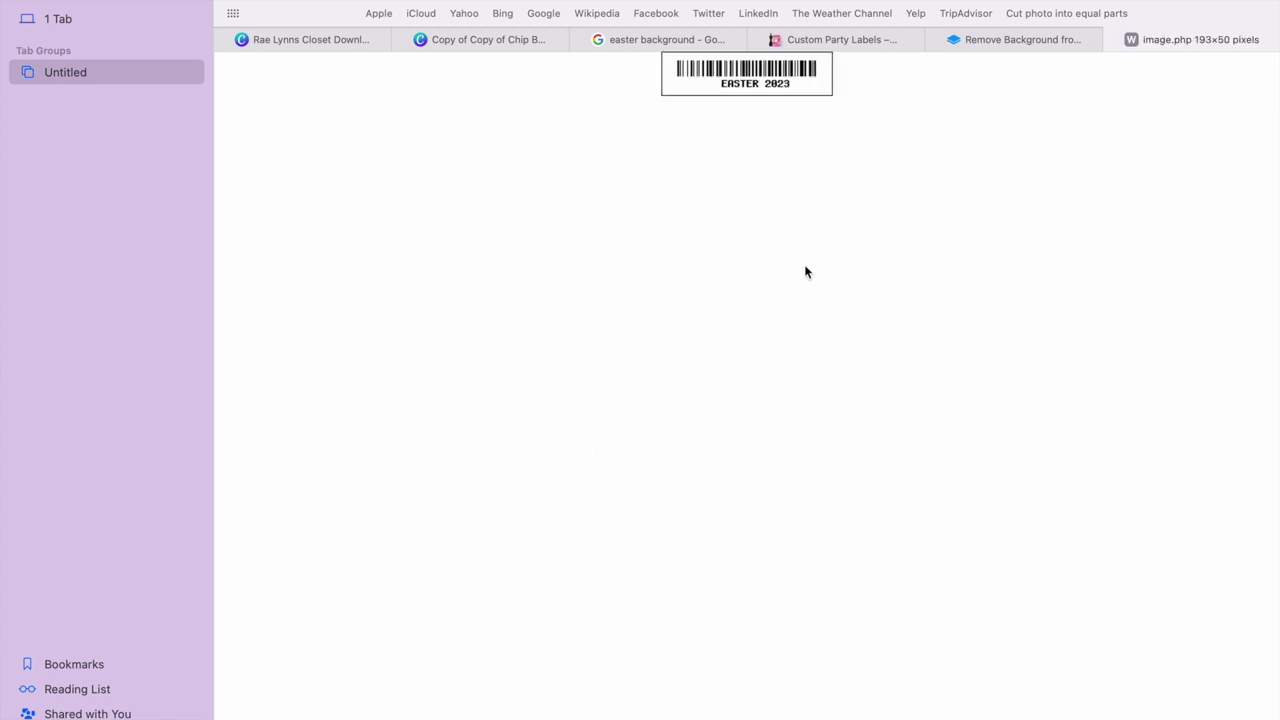
right_click(776, 79)
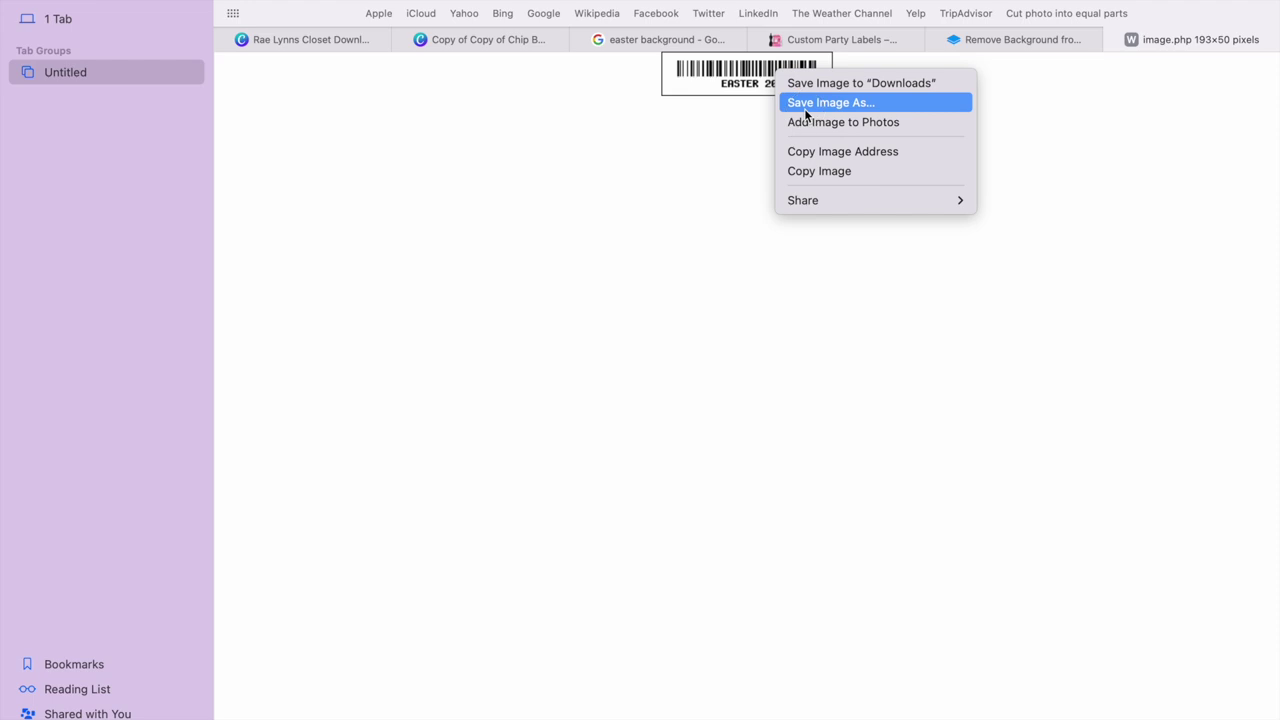
left_click(806, 103)
type("EASTER")
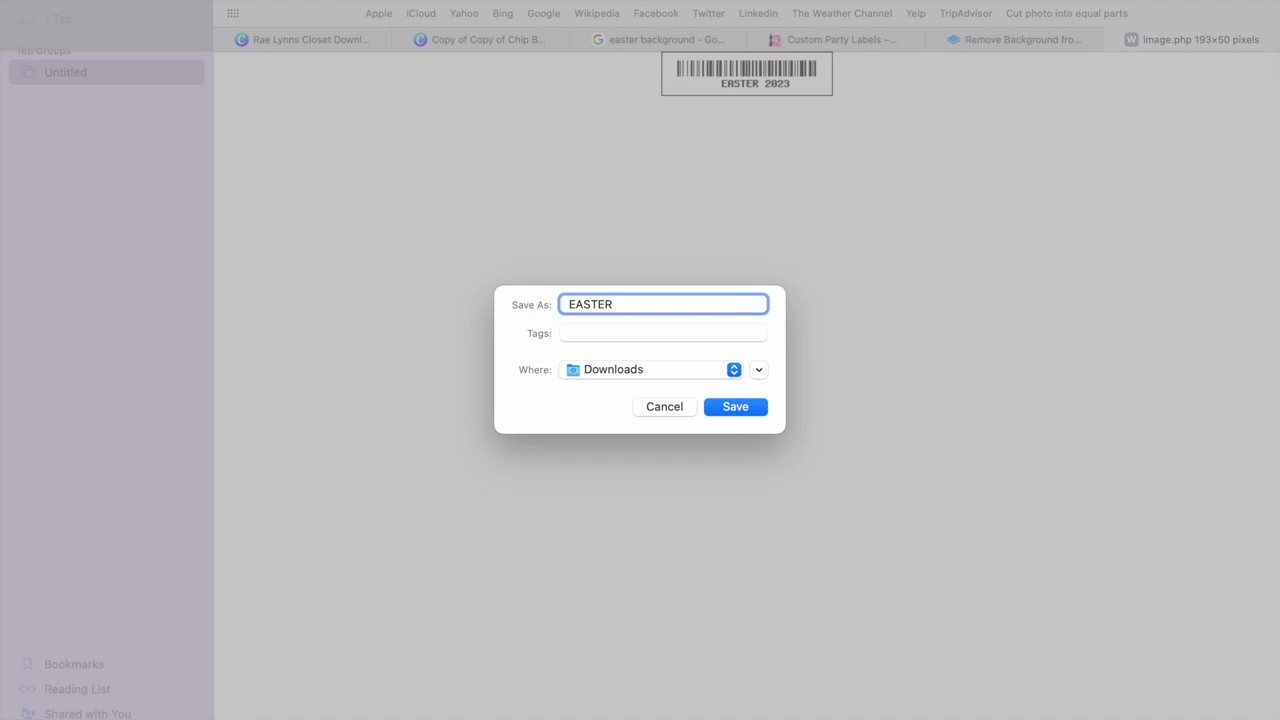
key("Return")
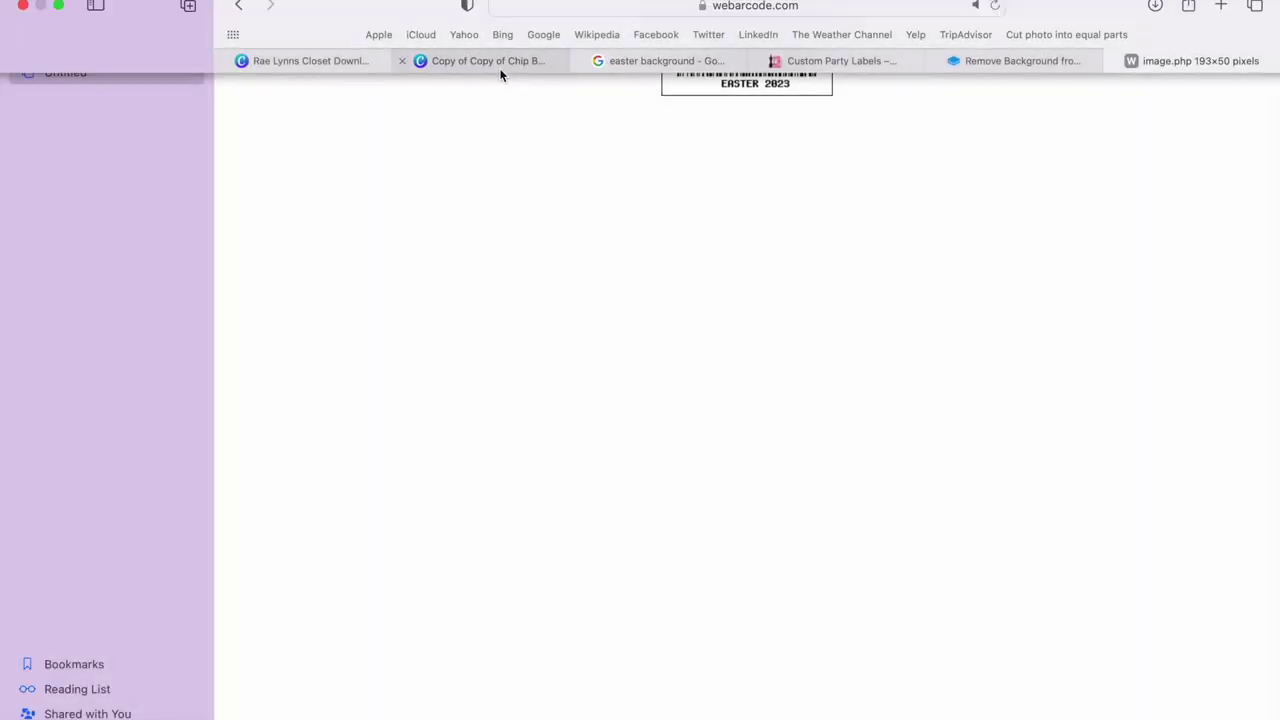
Return to the Canva chip bag design, add the EASTER 2023 barcode, shrink it and place it below the Nutrition Facts image.
left_click(500, 62)
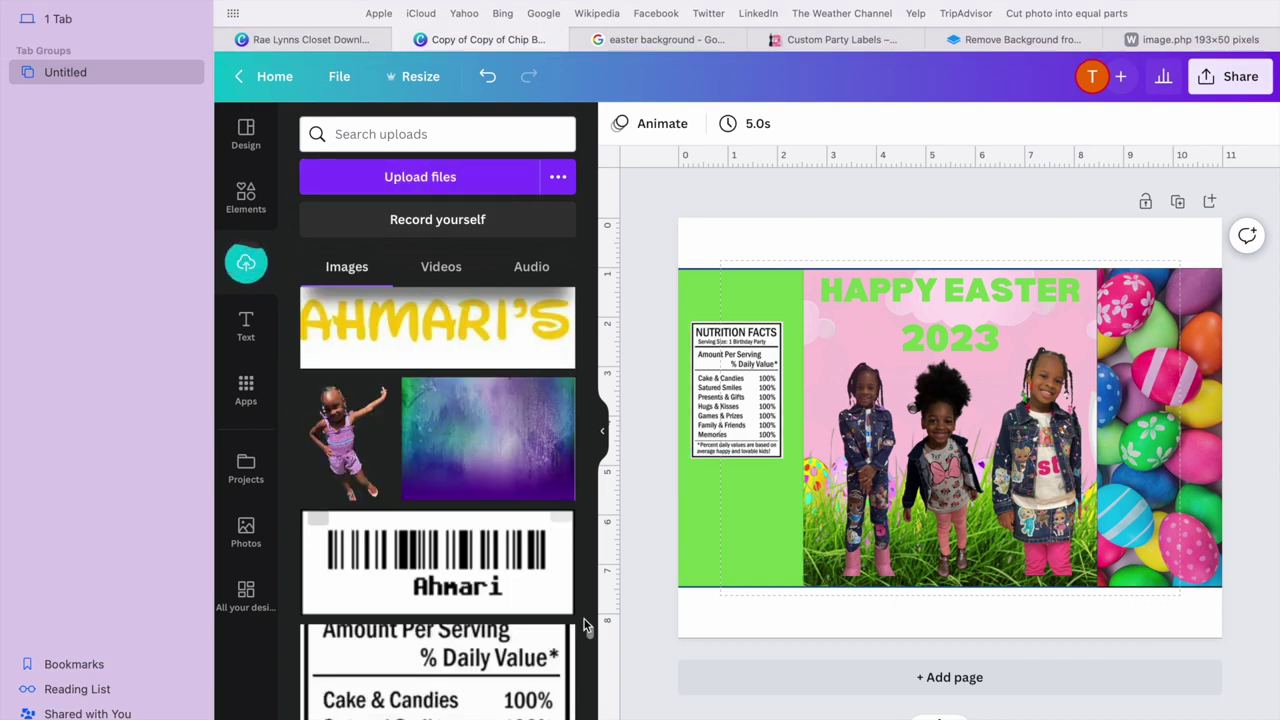
left_click_drag(590, 637, 609, 249)
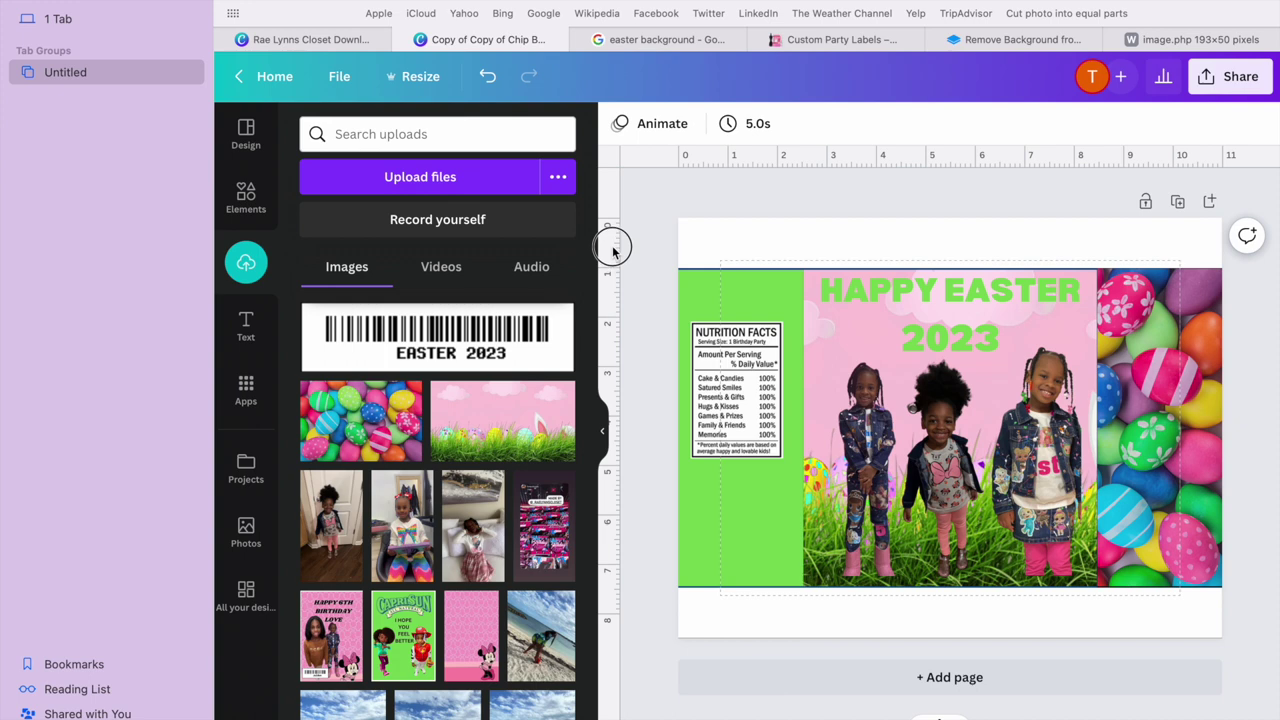
left_click(523, 338)
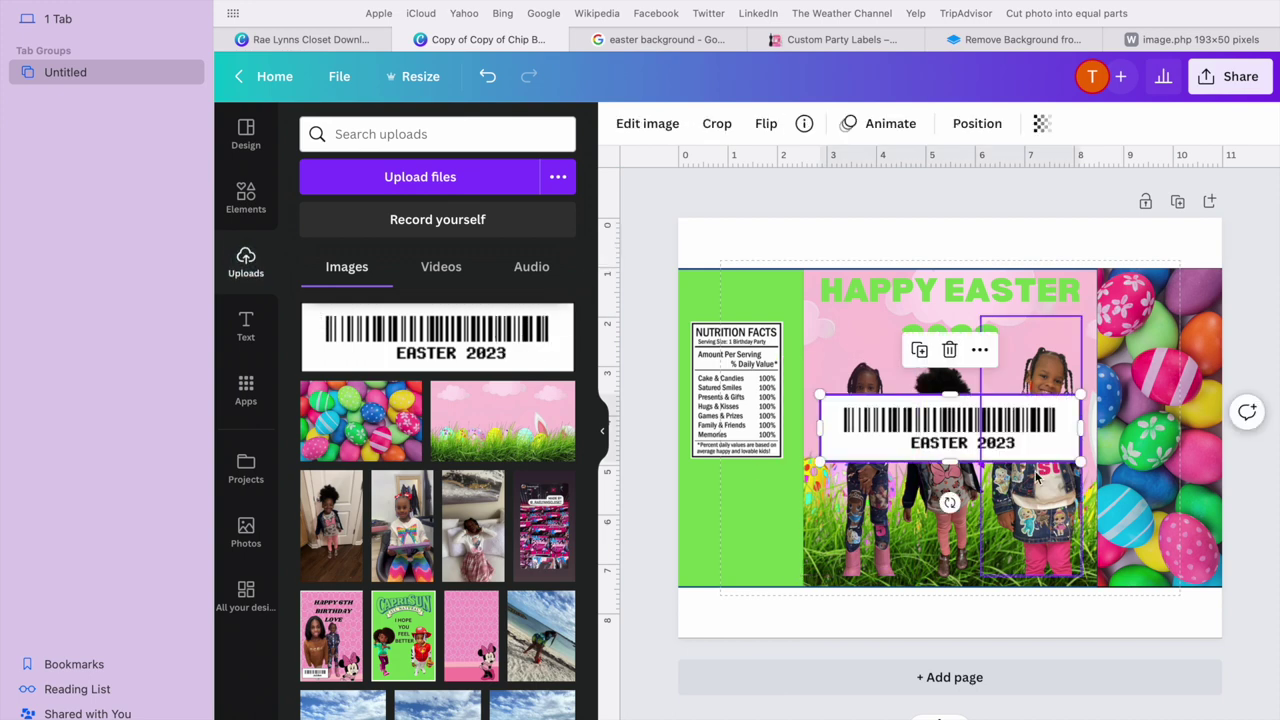
left_click_drag(1020, 447, 762, 552)
left_click_drag(729, 507, 743, 521)
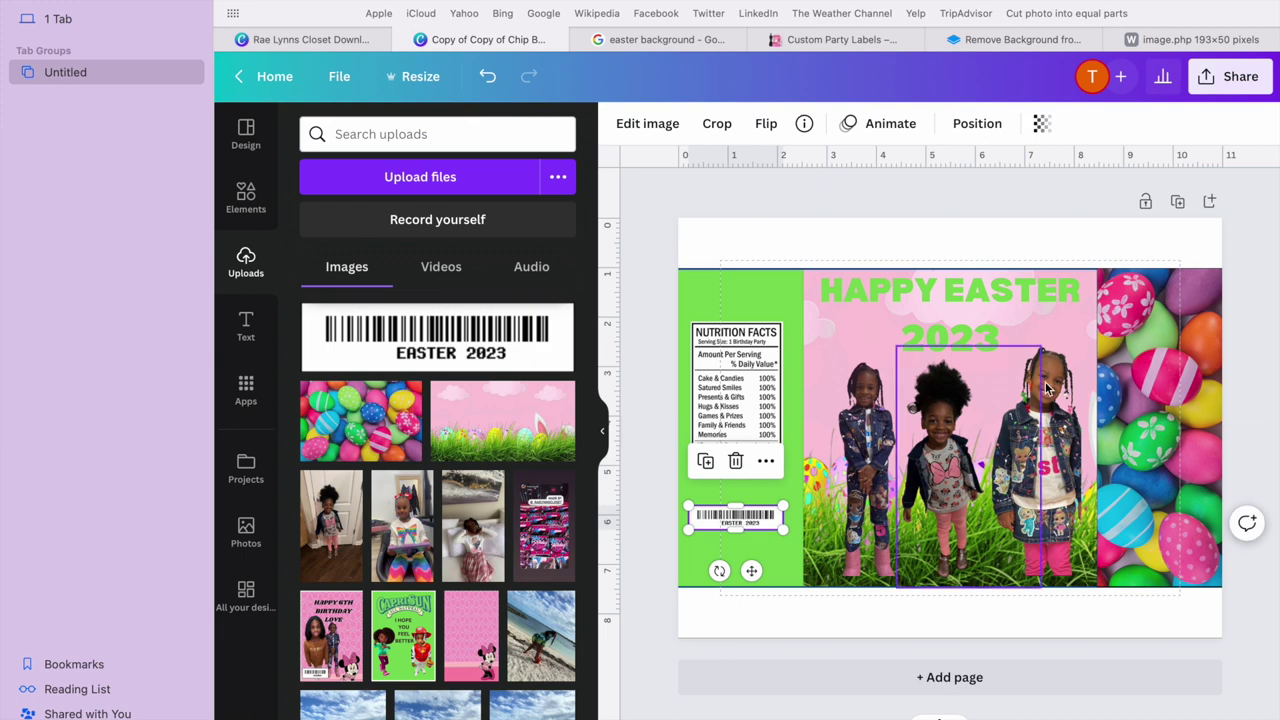
Reduce the coloured-eggs picture's transparency setting to about half so the black panel darkens it.
left_click(1170, 421)
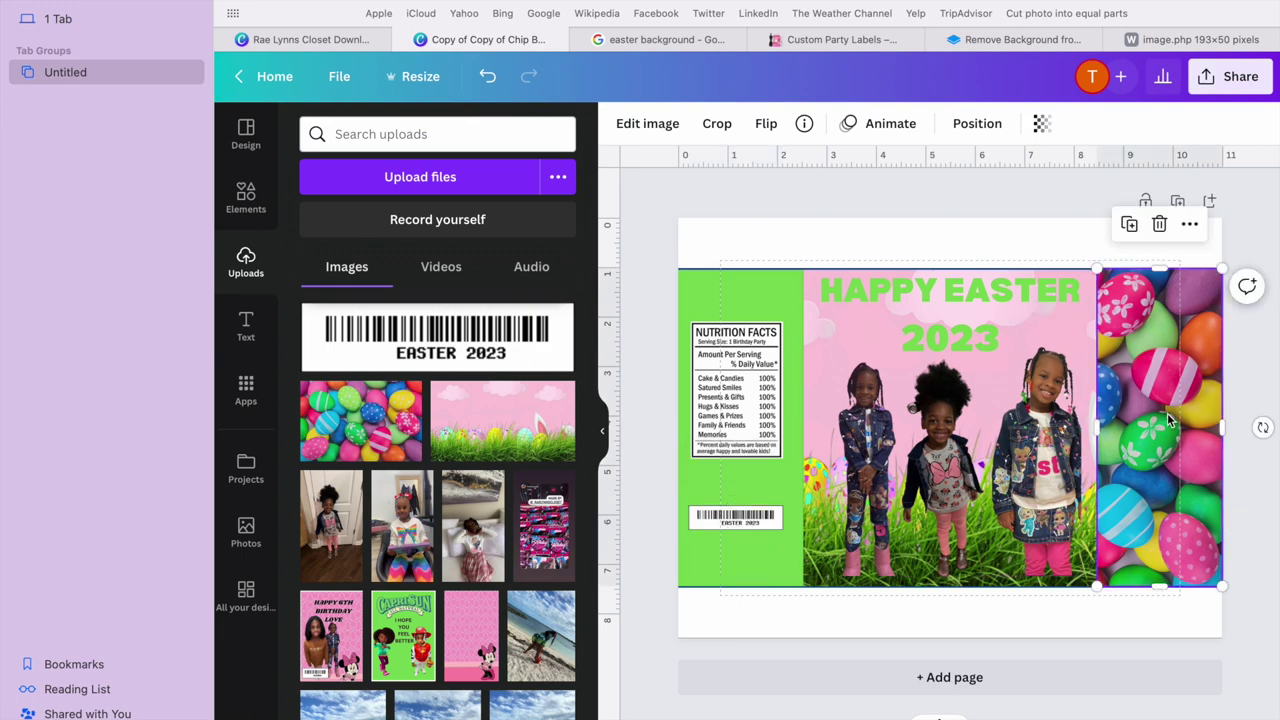
left_click(1040, 124)
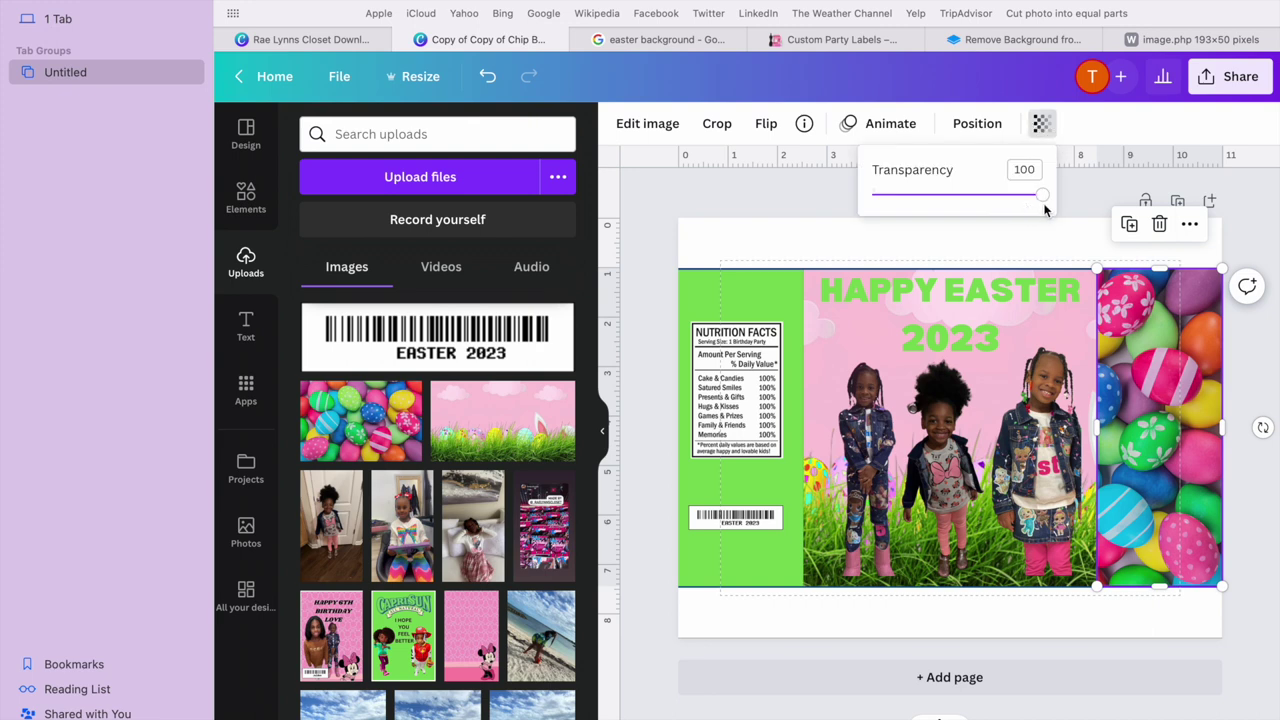
left_click_drag(1043, 201, 955, 201)
Add the uploaded photo of the girl in the white dress to the page and remove its background.
scroll(560, 600, "down", 5)
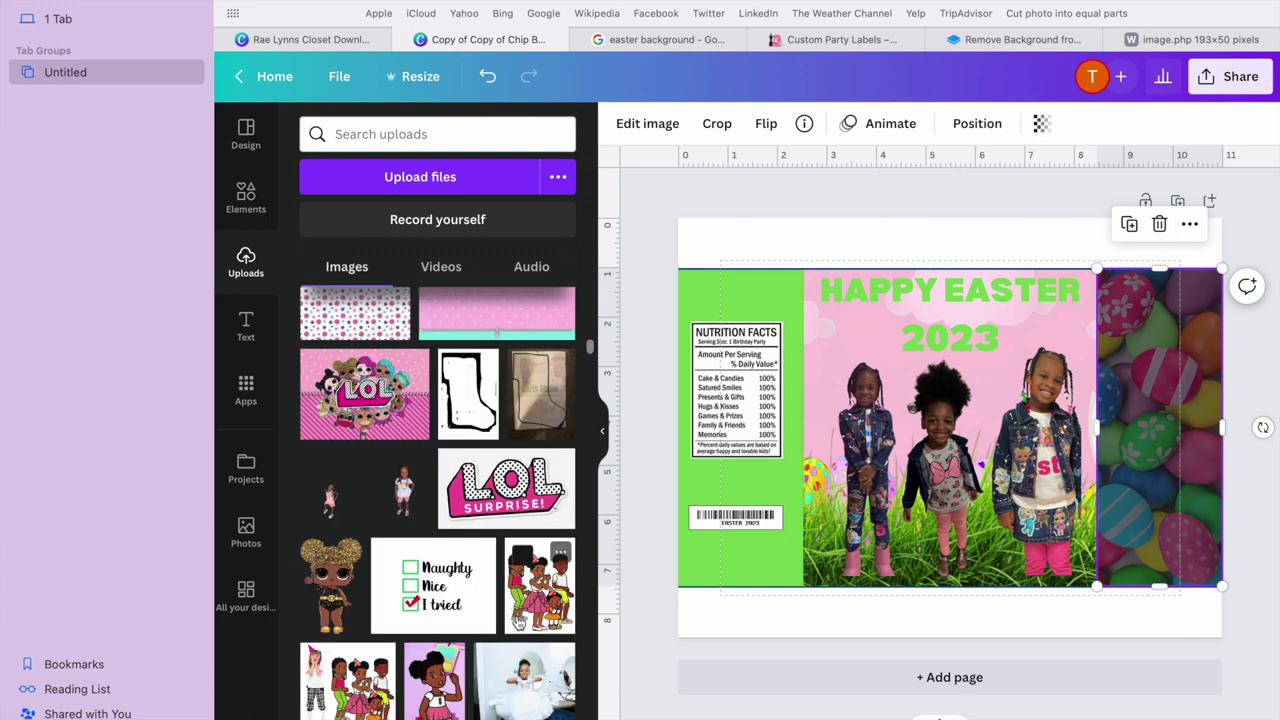
left_click(537, 690)
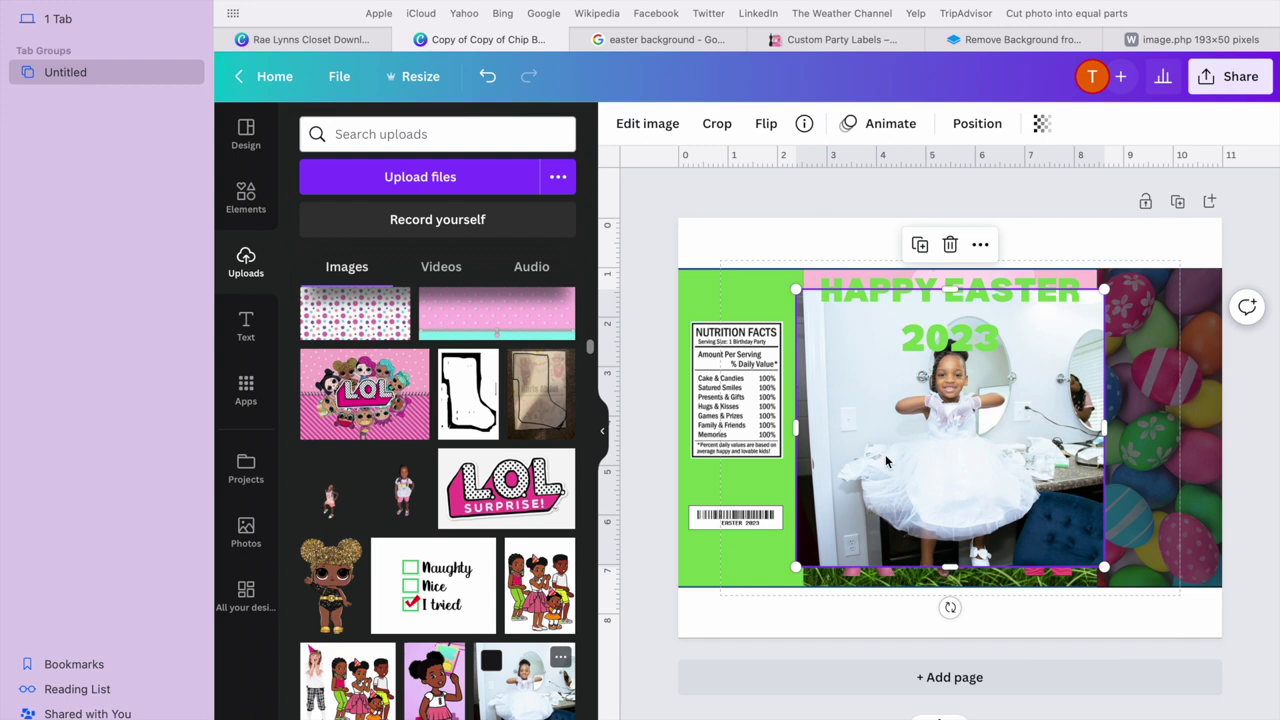
left_click(648, 125)
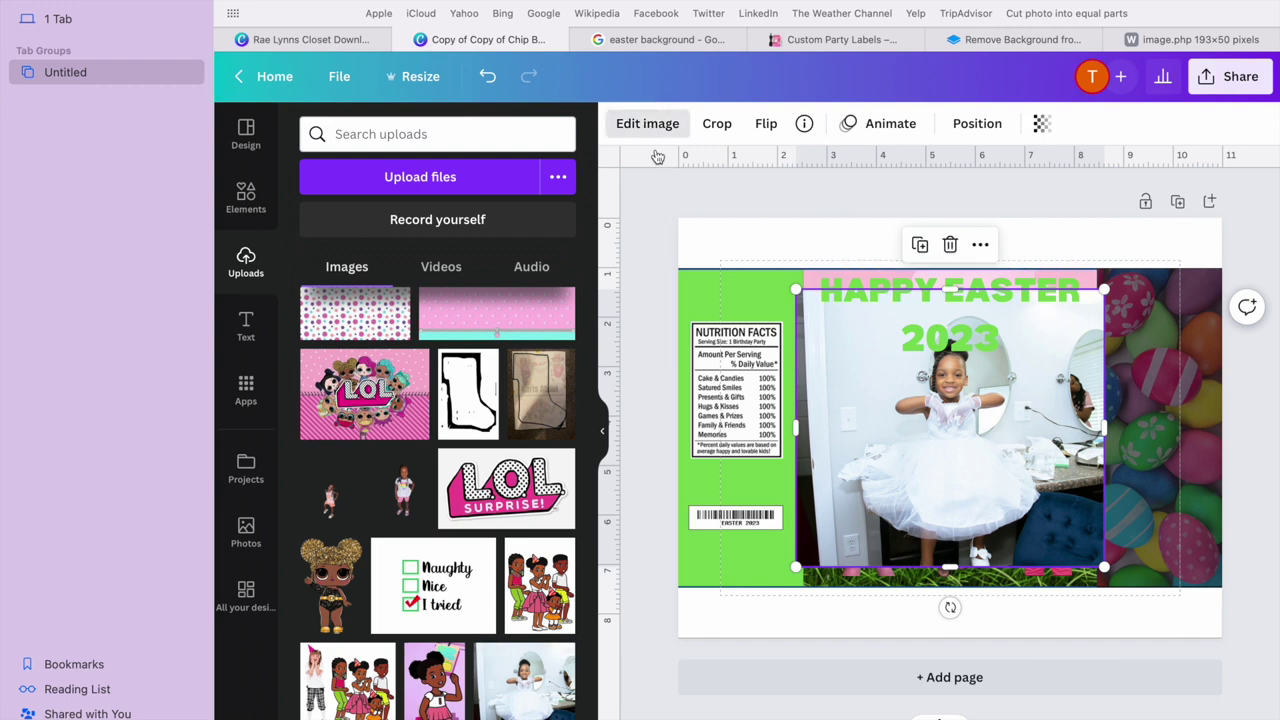
left_click(336, 307)
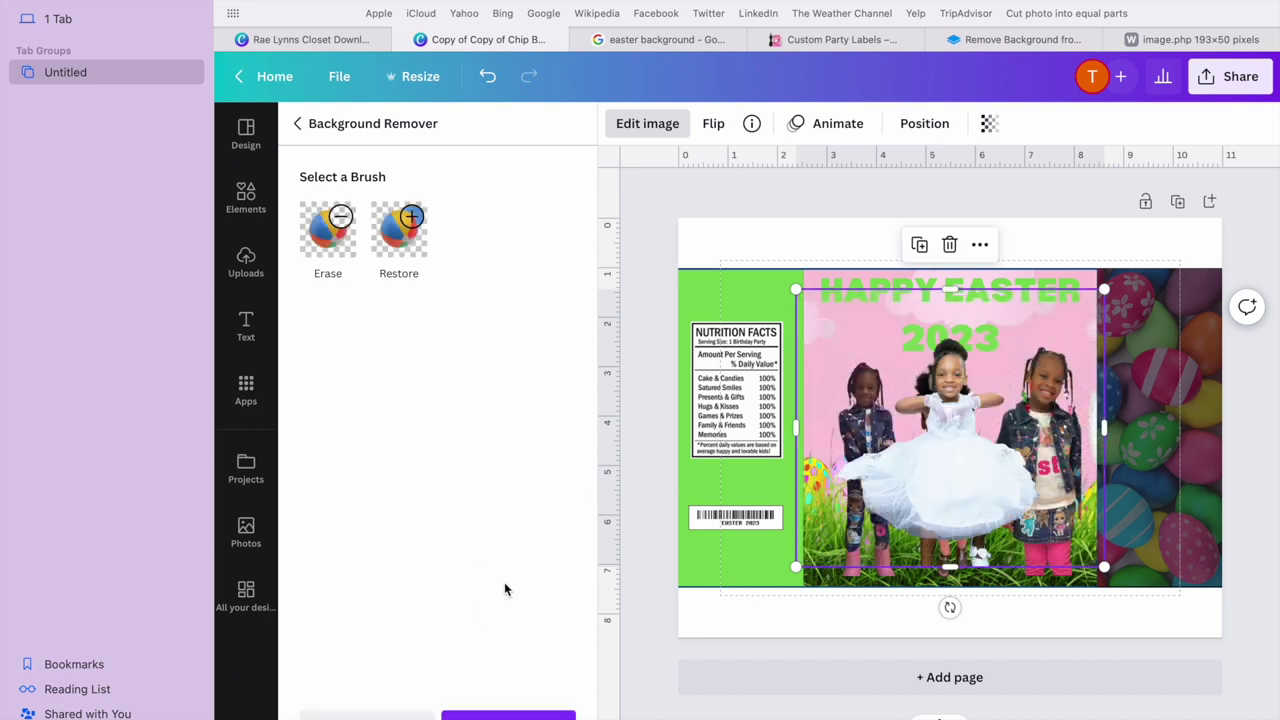
Finish the background removal on the white-dress photo, crop it tightly around the girl, and move it shrunken onto the coloured-eggs panel's upper part.
left_click(515, 716)
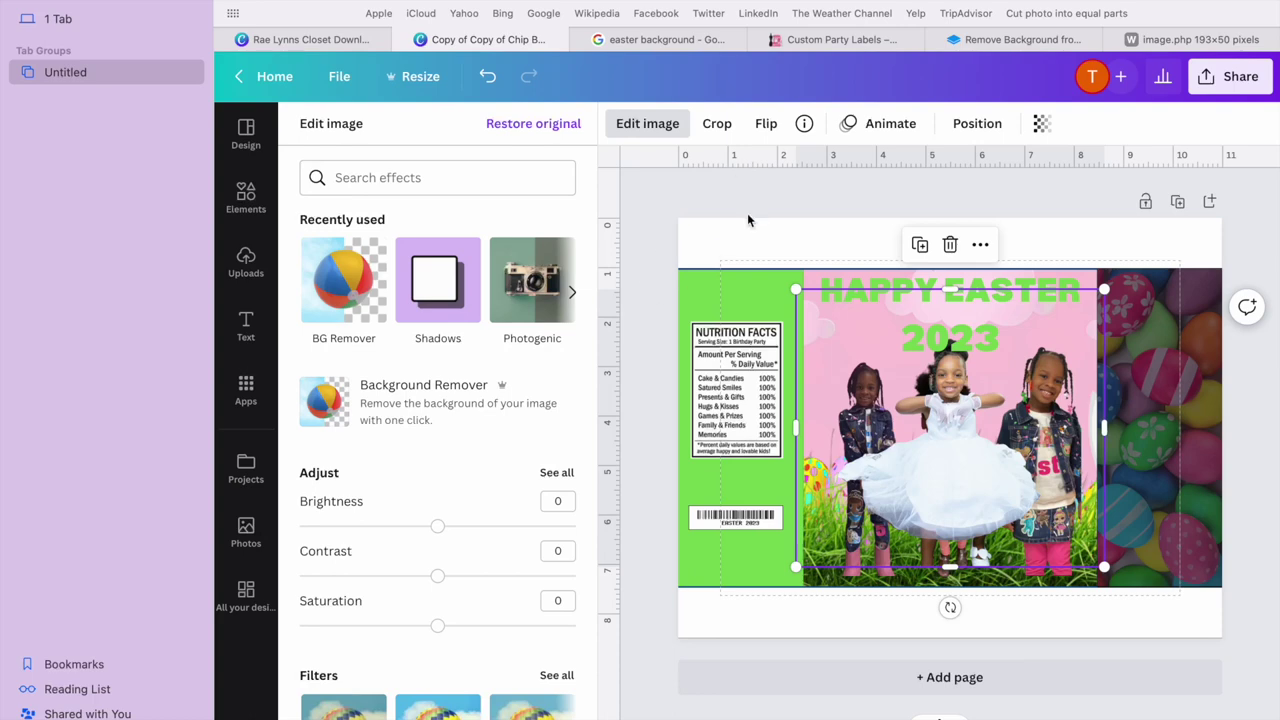
left_click(717, 123)
left_click_drag(800, 568, 831, 589)
left_click_drag(1080, 568, 1048, 560)
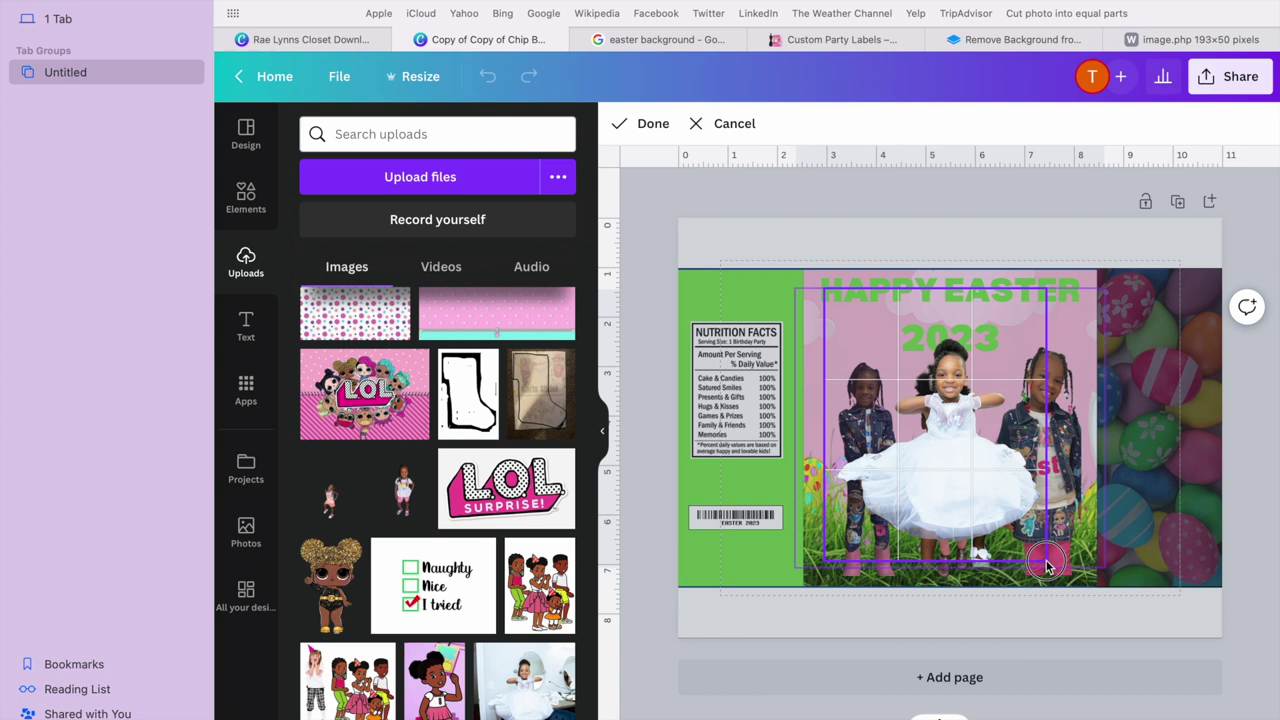
left_click_drag(1046, 293, 1035, 328)
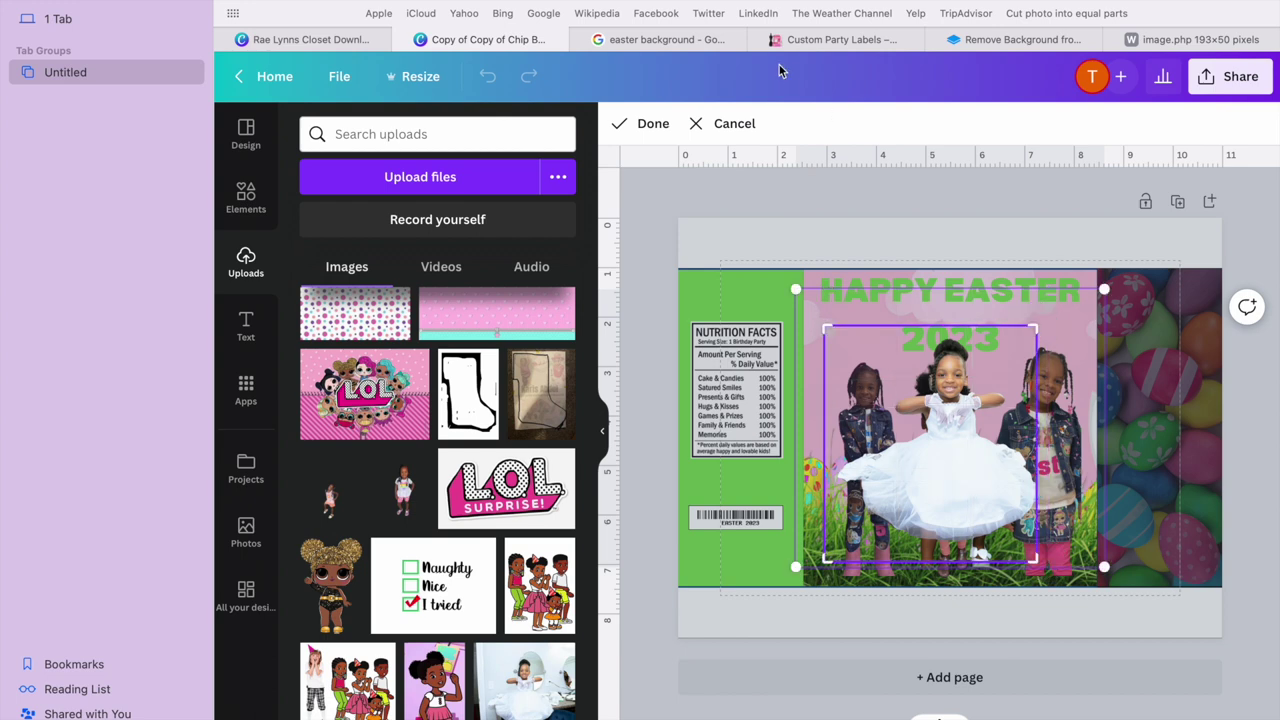
left_click(646, 123)
left_click_drag(981, 492, 1178, 362)
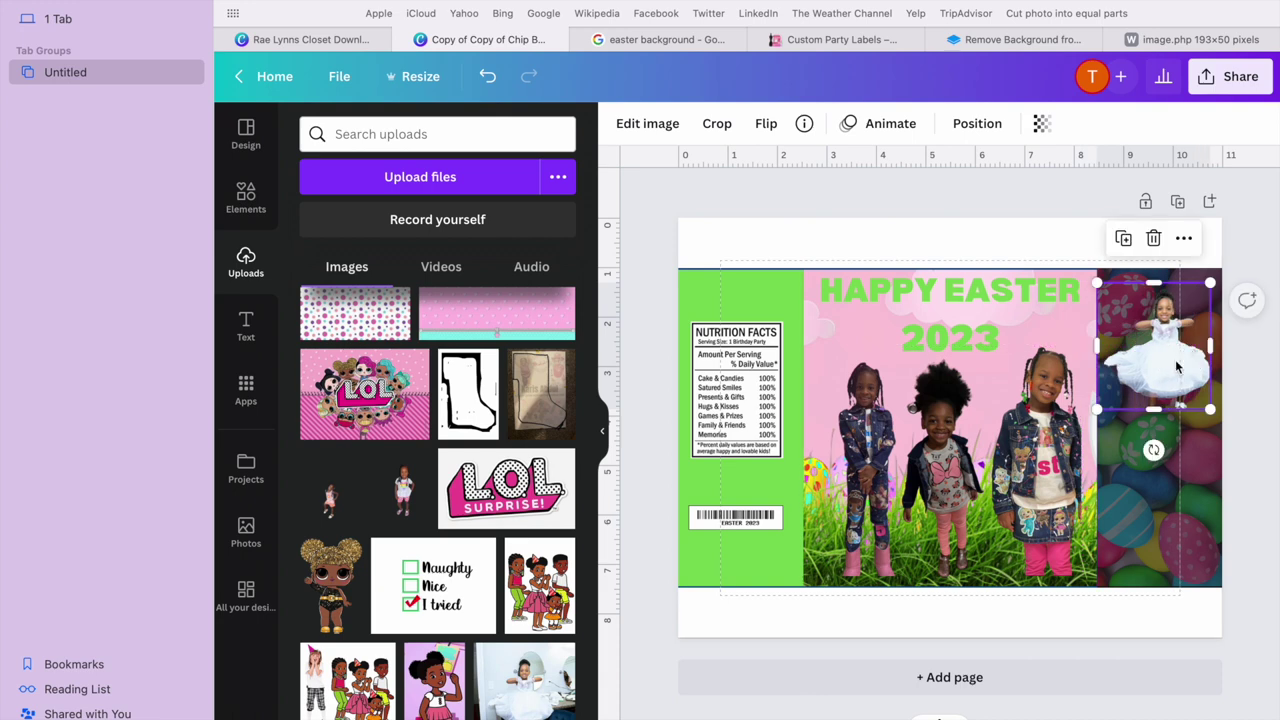
Add the cut-out of the girl in the pink outfit below the white-dress girl on the coloured-eggs panel and crop away its empty margins.
left_click(868, 487)
left_click(1160, 370)
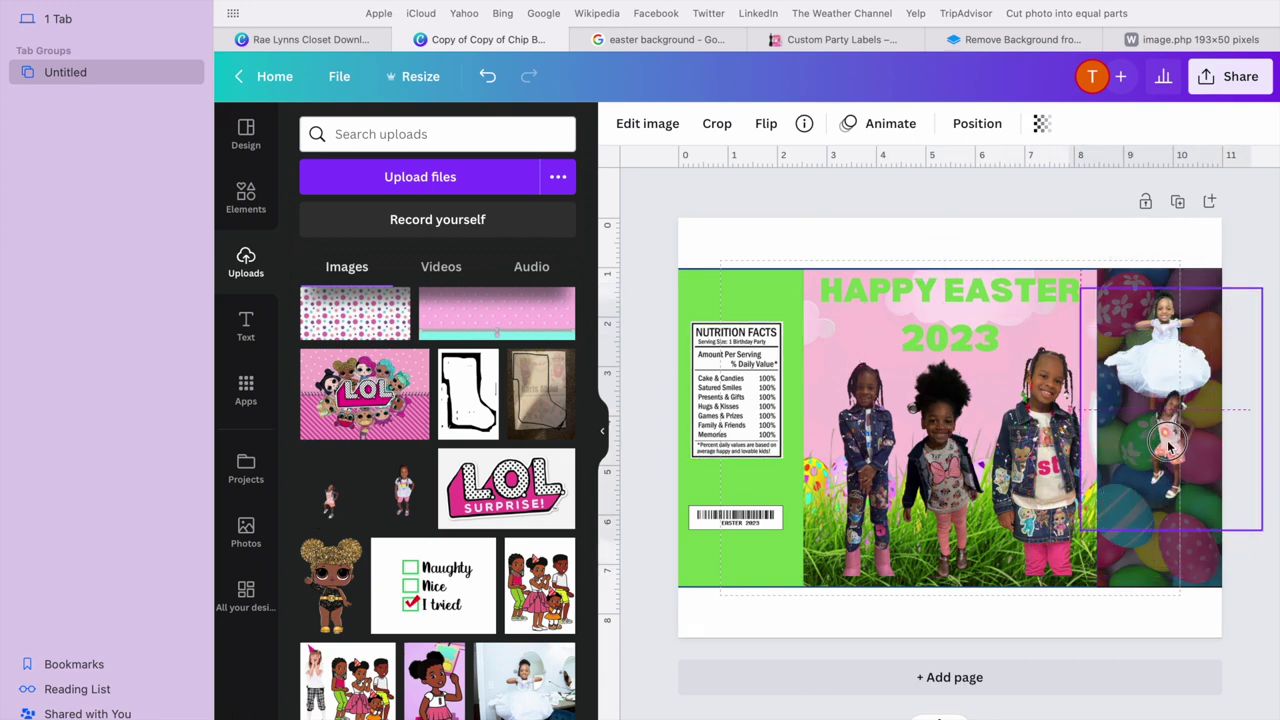
left_click(717, 123)
left_click_drag(1069, 307, 1099, 402)
left_click_drag(1253, 553, 1203, 522)
left_click_drag(1104, 530, 1120, 524)
mouse_move(1202, 405)
left_mouse_down()
mouse_move(1220, 382)
mouse_move(1196, 406)
left_mouse_up()
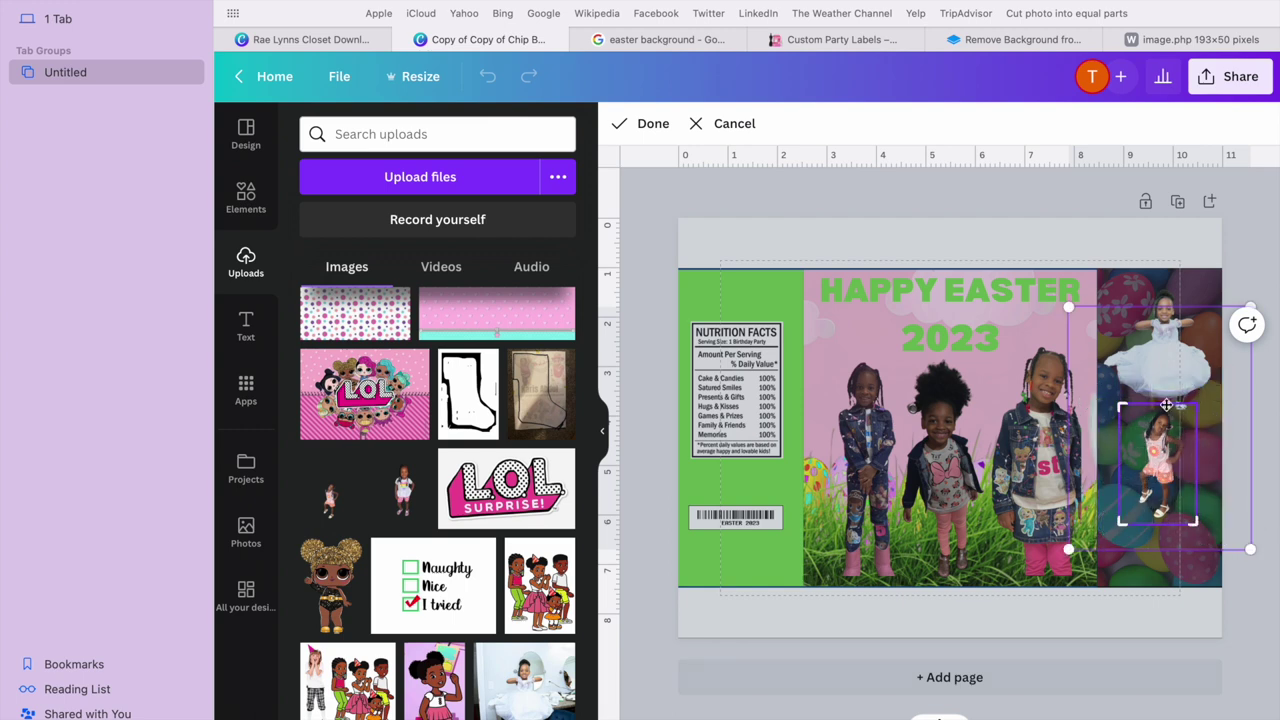
left_click(651, 123)
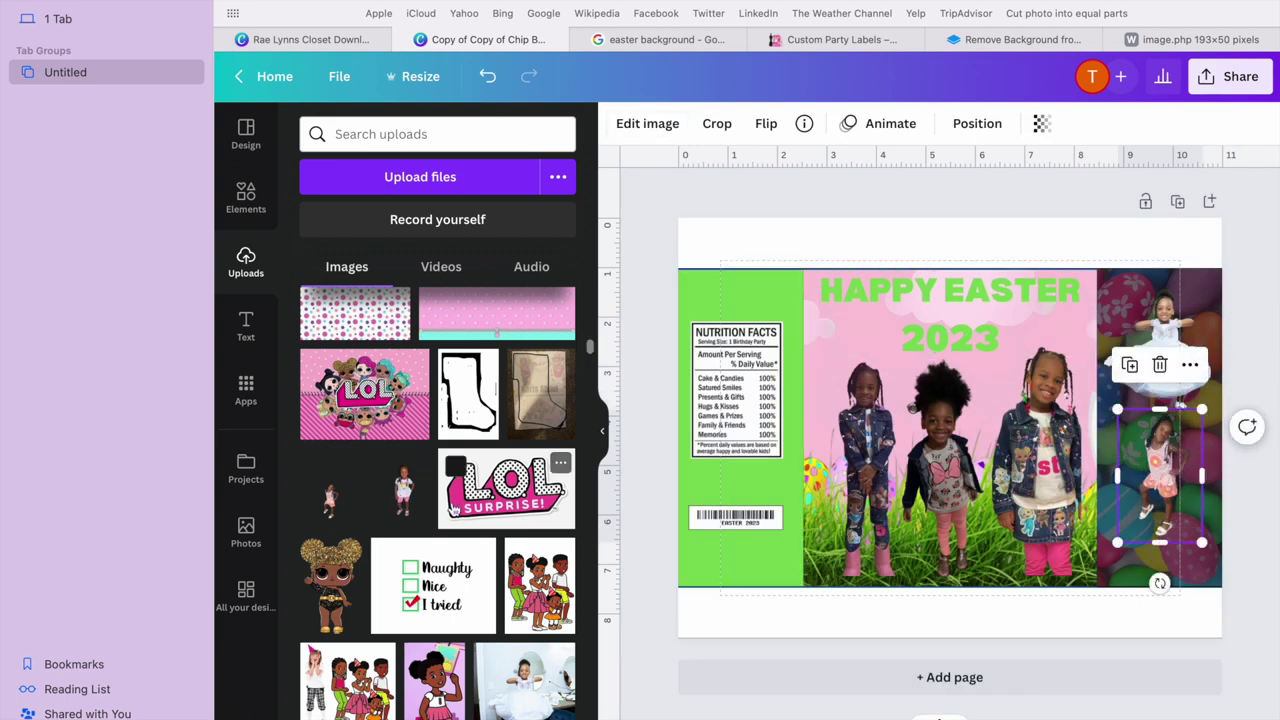
Add the uploaded photo of the girl in the brown sweater to the page and remove its background.
scroll(453, 507, "down", 3)
scroll(453, 510, "up", 7)
scroll(453, 510, "down", 10)
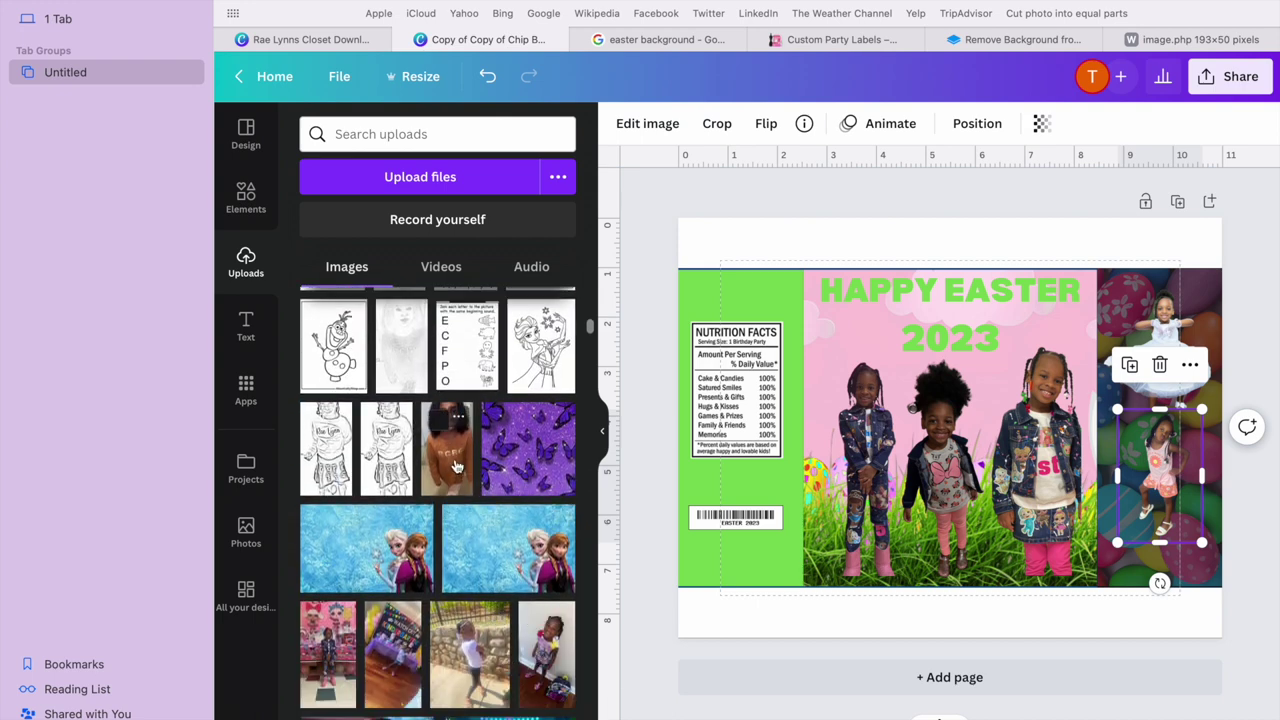
left_click(448, 428)
left_click(645, 124)
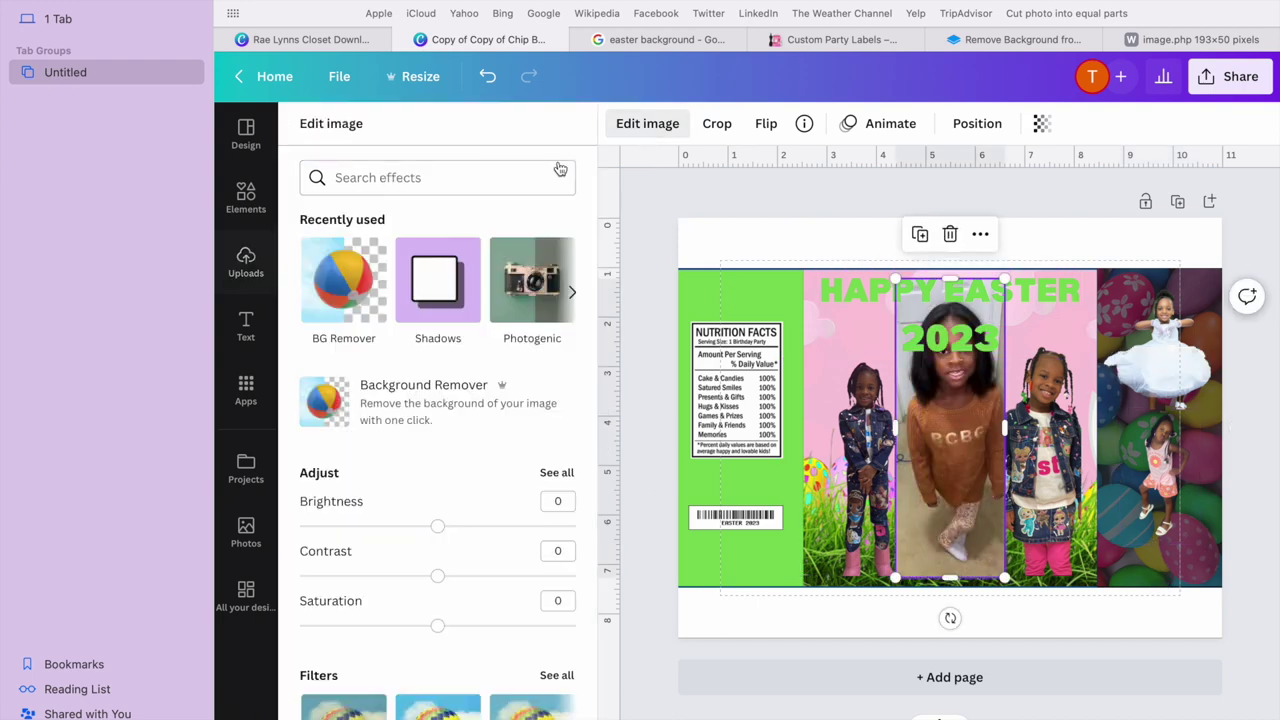
left_click(344, 280)
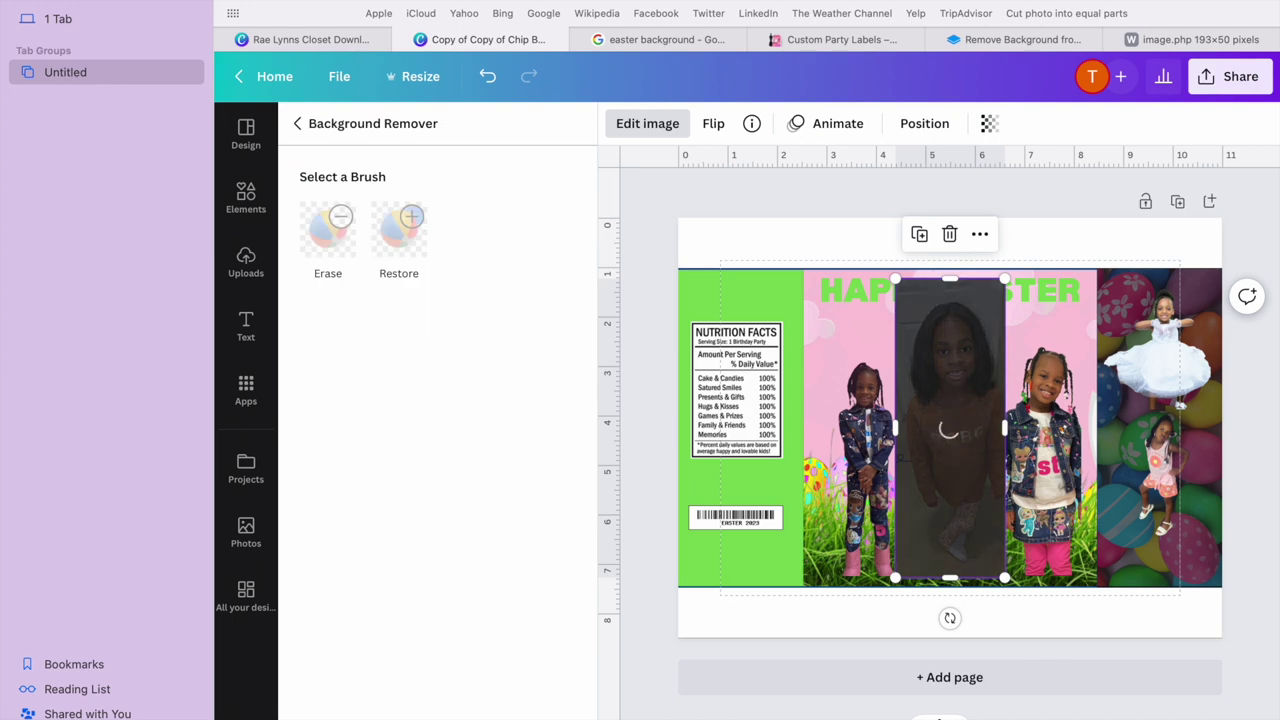
left_click(500, 713)
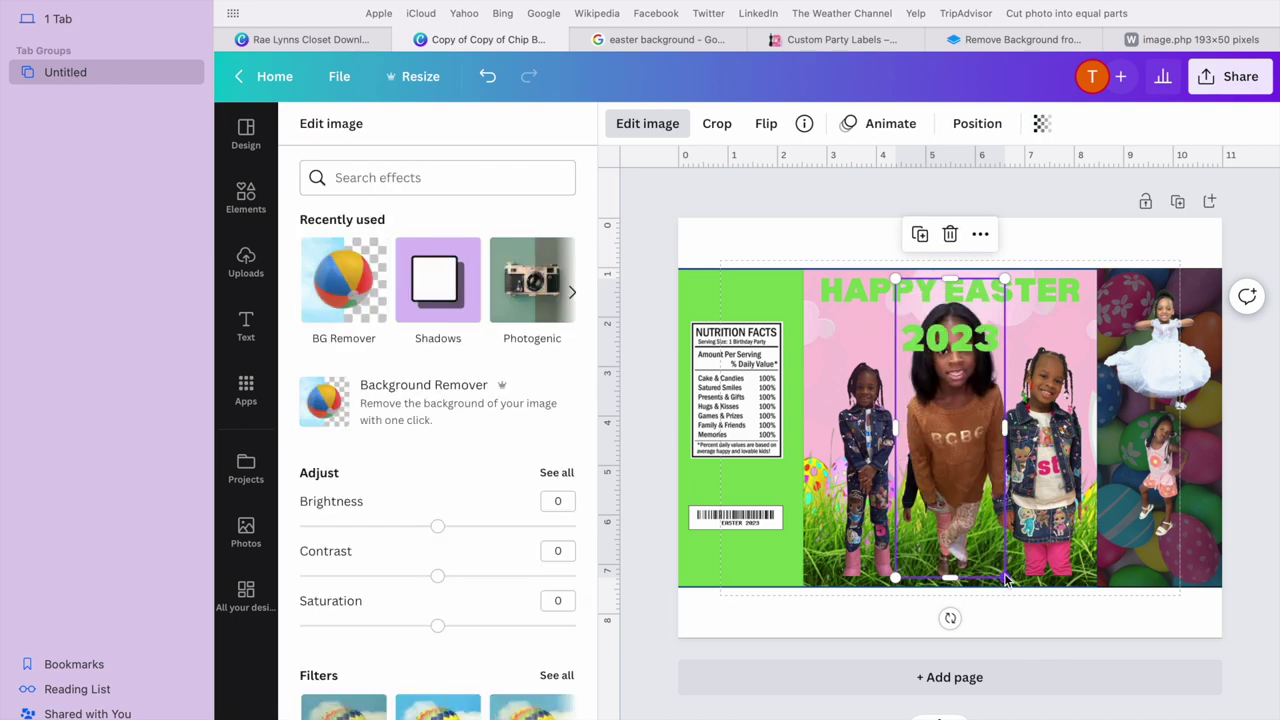
Shrink the brown-sweater cut-out and place it beside the pink-outfit girl on the coloured-eggs panel.
left_click_drag(1004, 578, 963, 465)
left_click_drag(940, 420, 1143, 548)
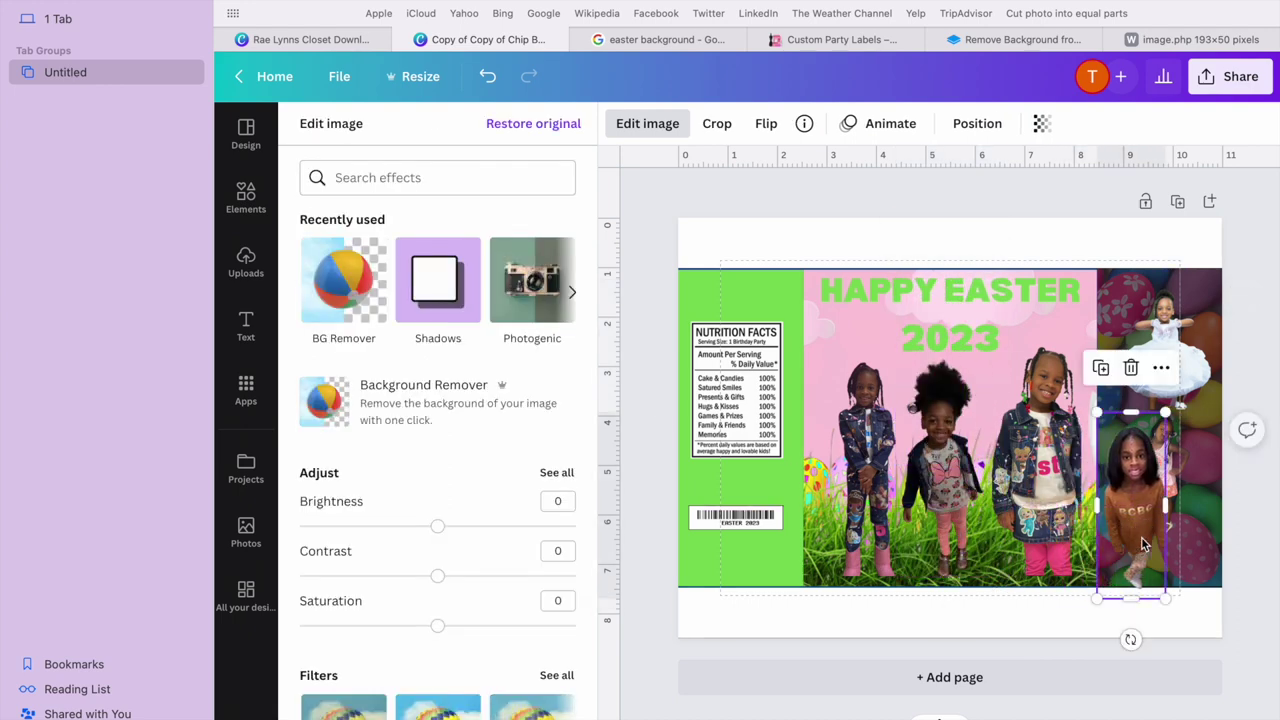
left_click_drag(1163, 594, 1140, 540)
Shrink the white-dress cut-out and stack the three girls on the eggs panel: white dress on top, pink outfit in the middle, brown sweater below.
left_click_drag(1173, 366, 1171, 354)
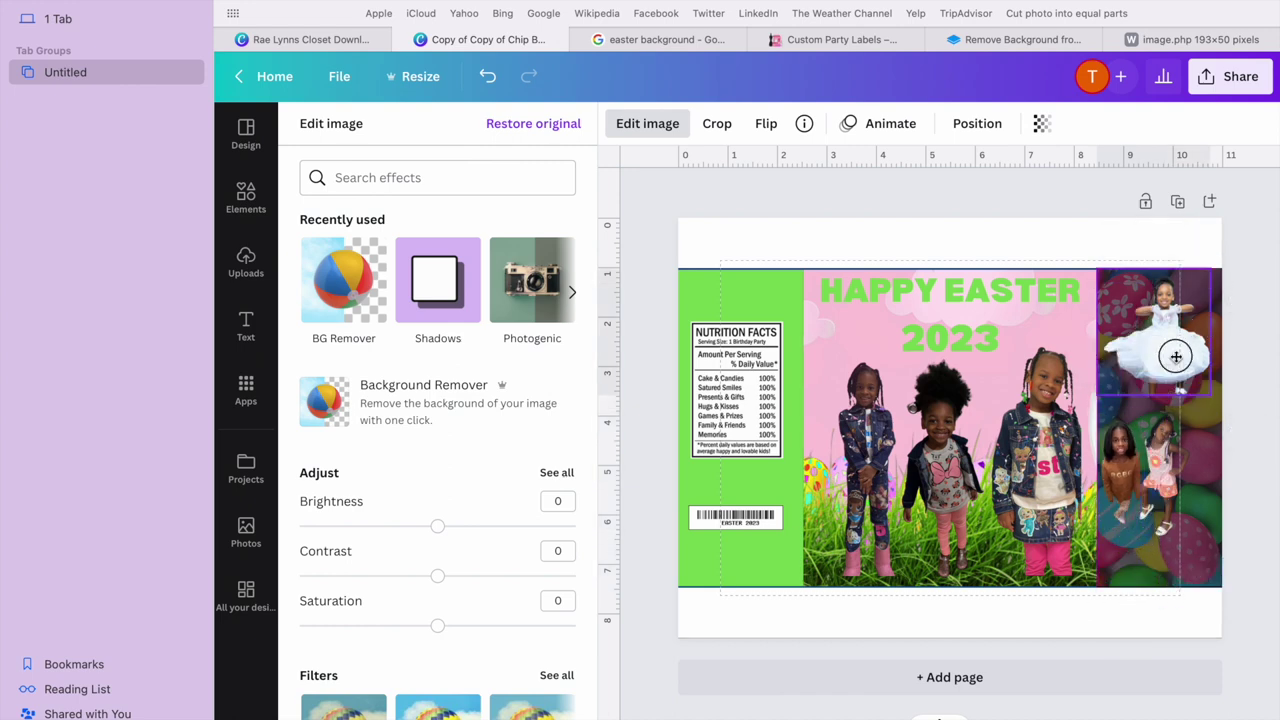
left_click_drag(1214, 395, 1170, 345)
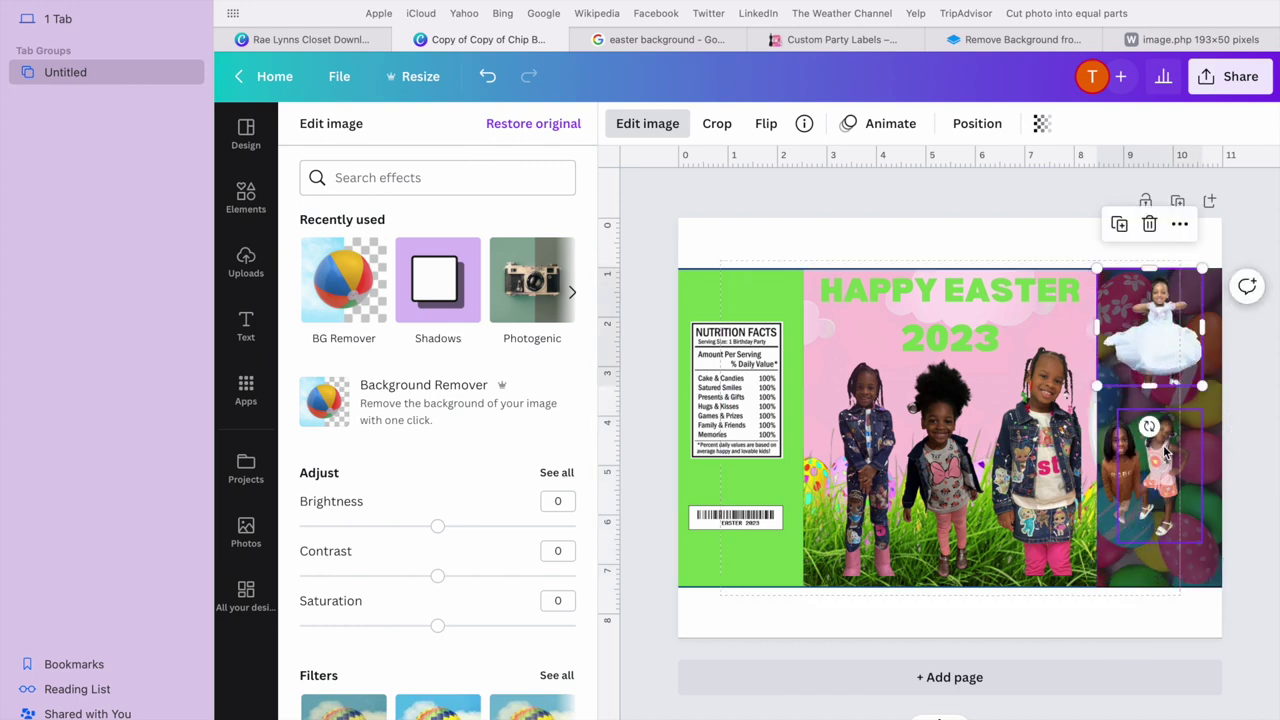
left_click(1122, 462)
left_click_drag(1122, 462, 1156, 530)
left_click(1148, 348)
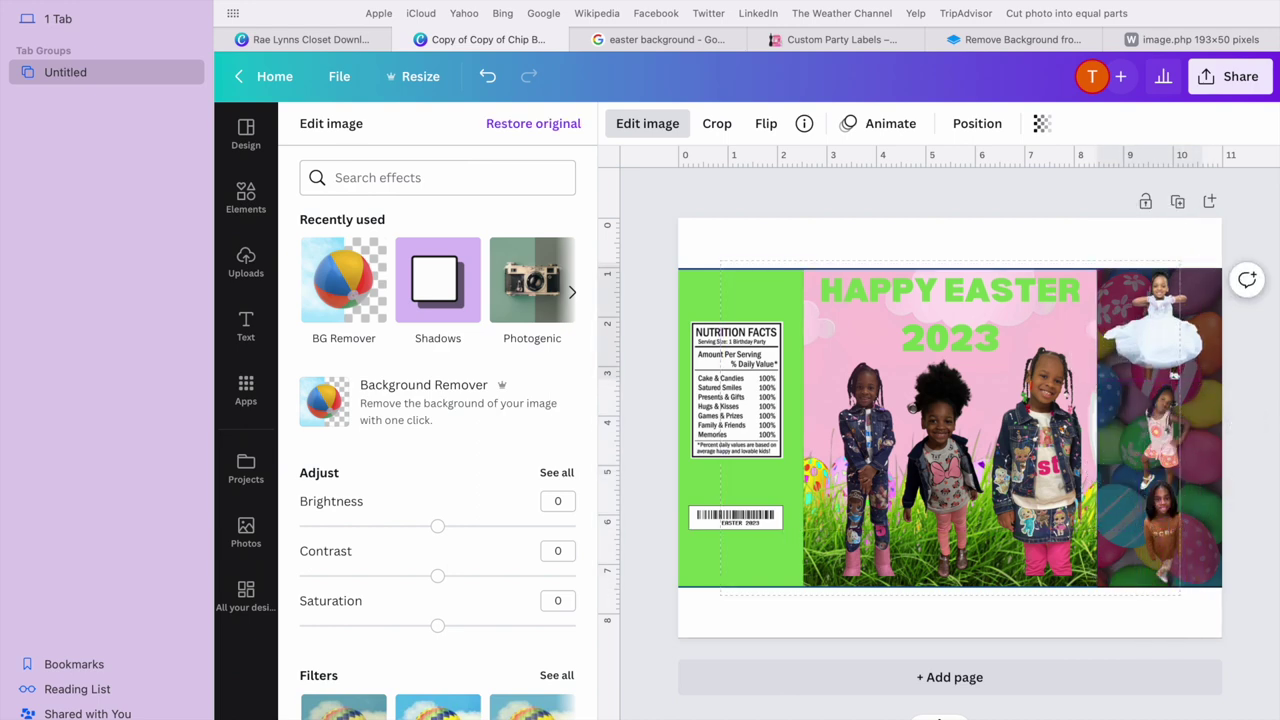
left_click(1168, 421)
left_click_drag(1175, 425, 1175, 411)
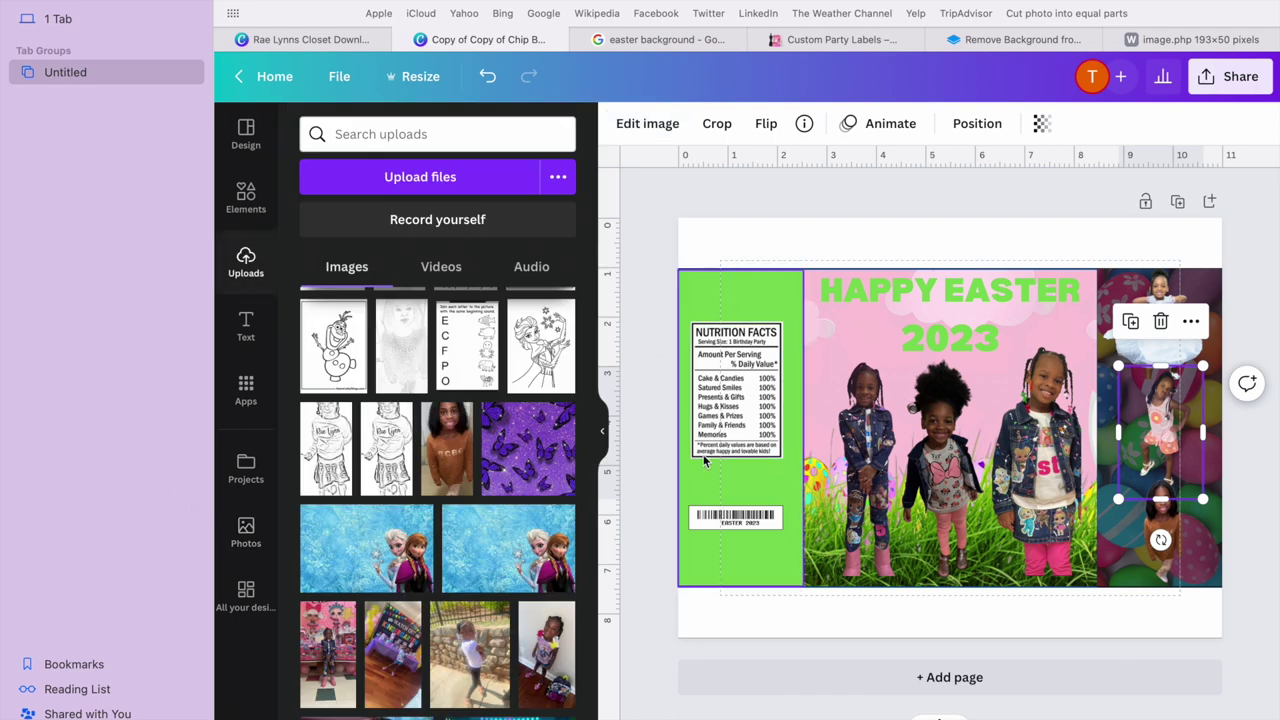
Add a heading to the page reading "I LOVE YOU!".
left_click(242, 322)
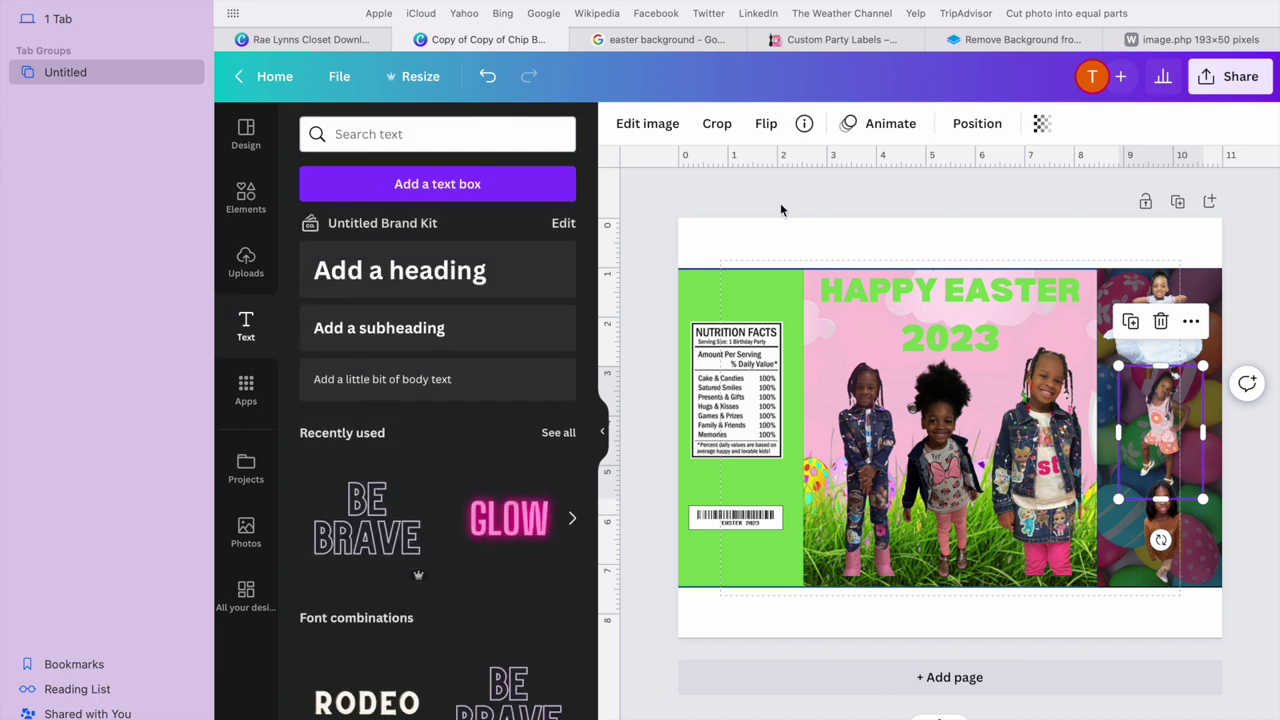
left_click(487, 277)
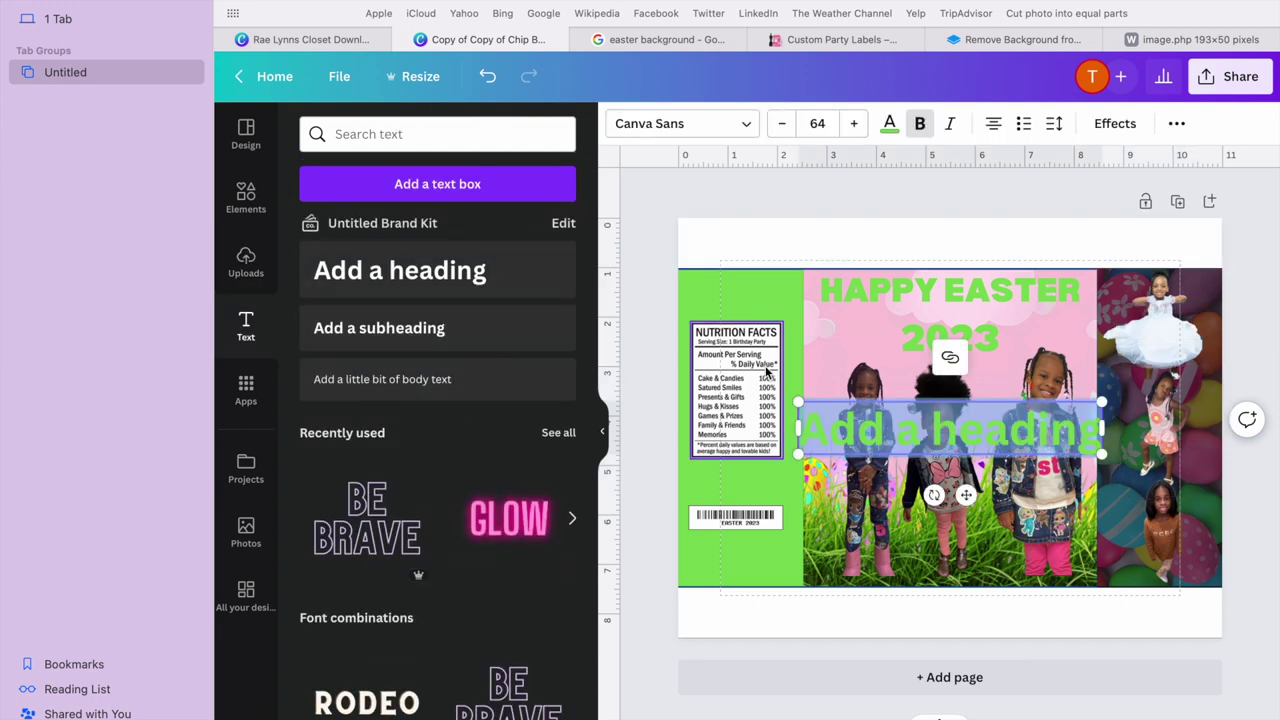
key("BackSpace")
type("I")
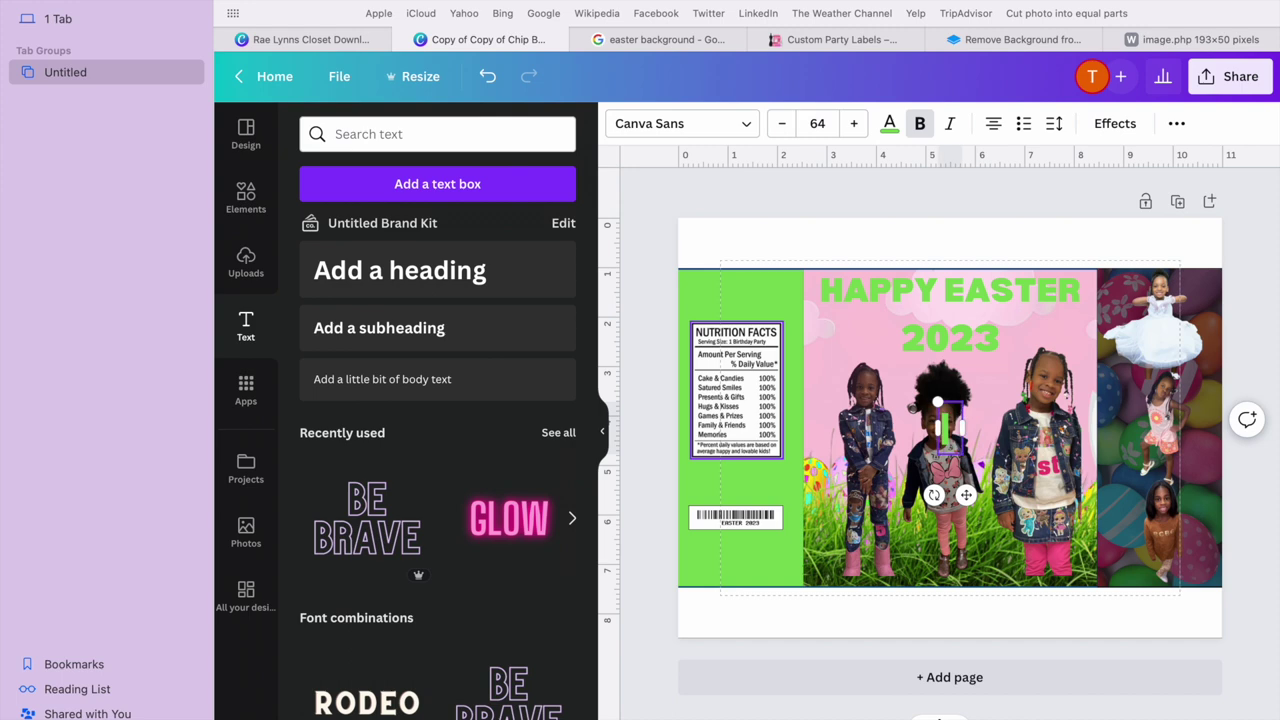
type(" LOVE YOU")
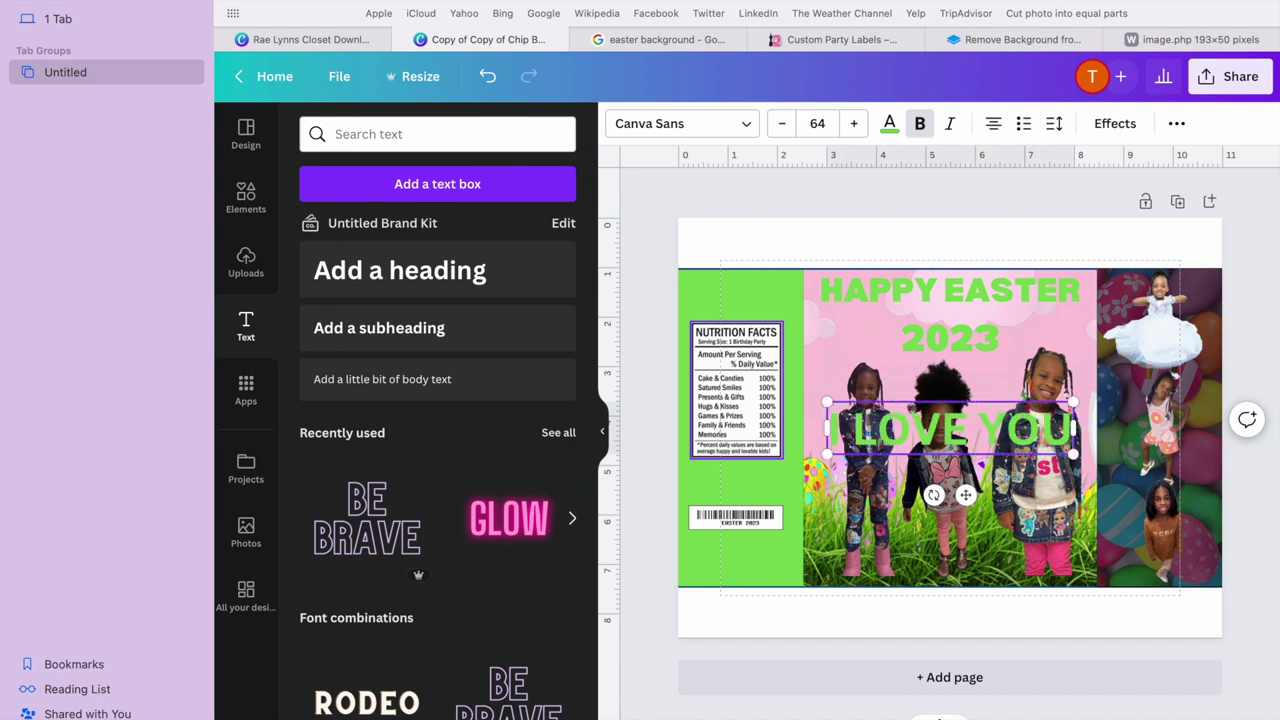
type("!")
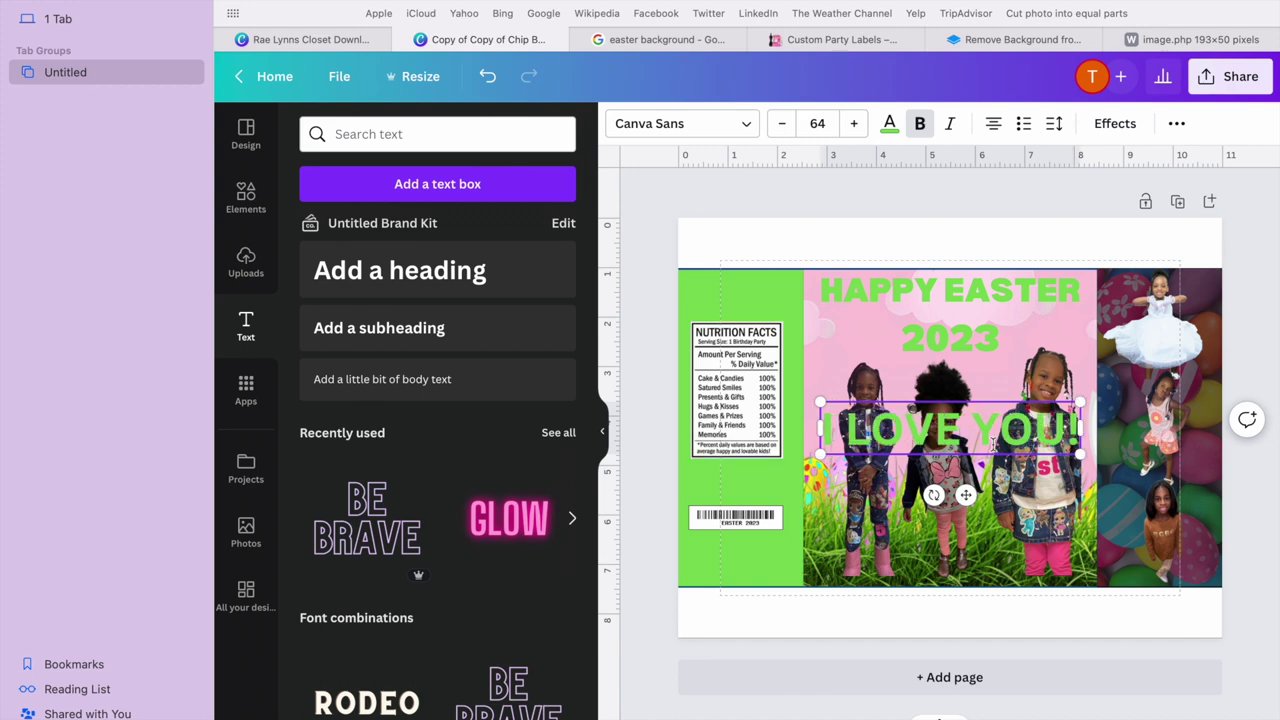
Move the "I LOVE YOU!" heading toward the green panel's lower part and colour all of its text pink.
left_click_drag(998, 432, 1080, 432)
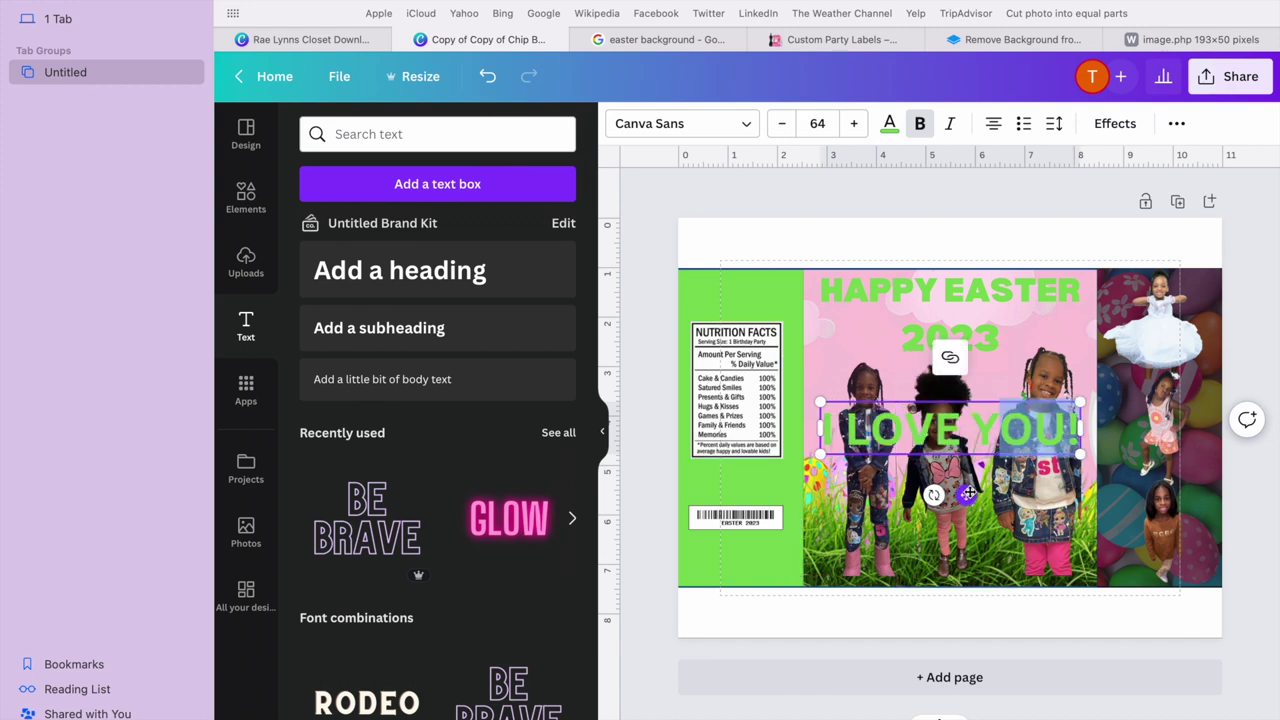
left_click_drag(969, 494, 782, 604)
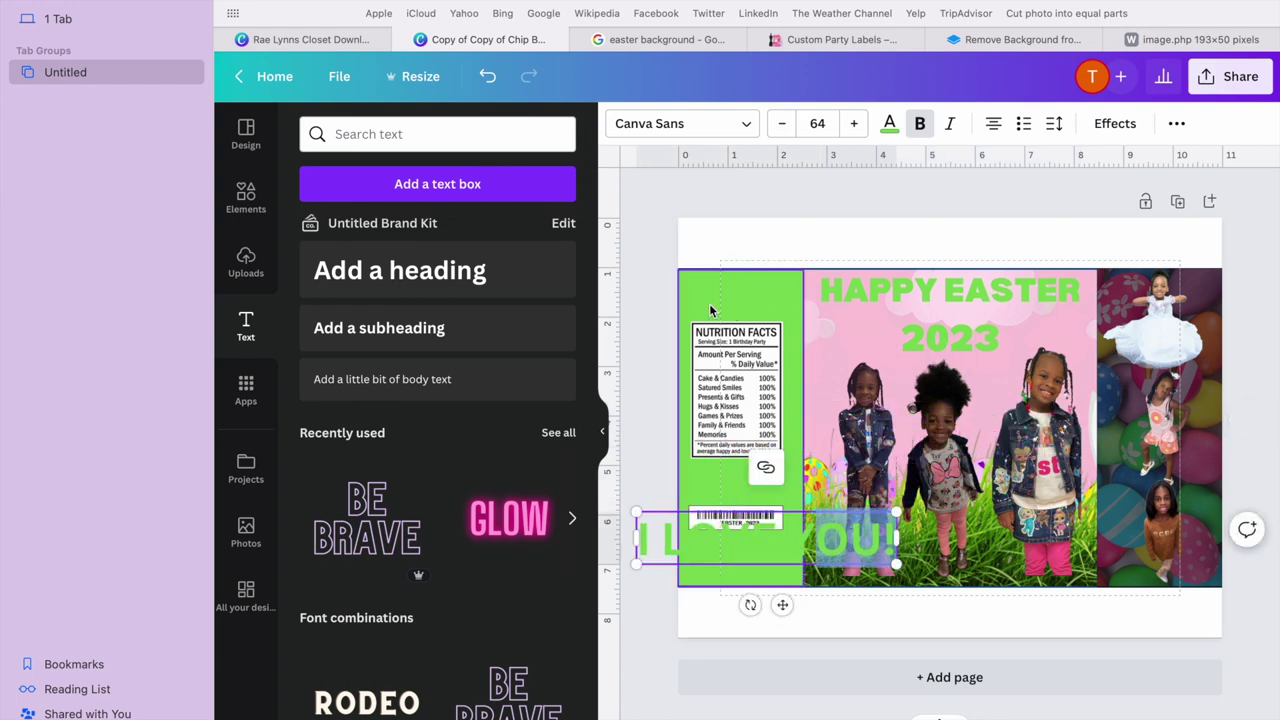
left_click(889, 123)
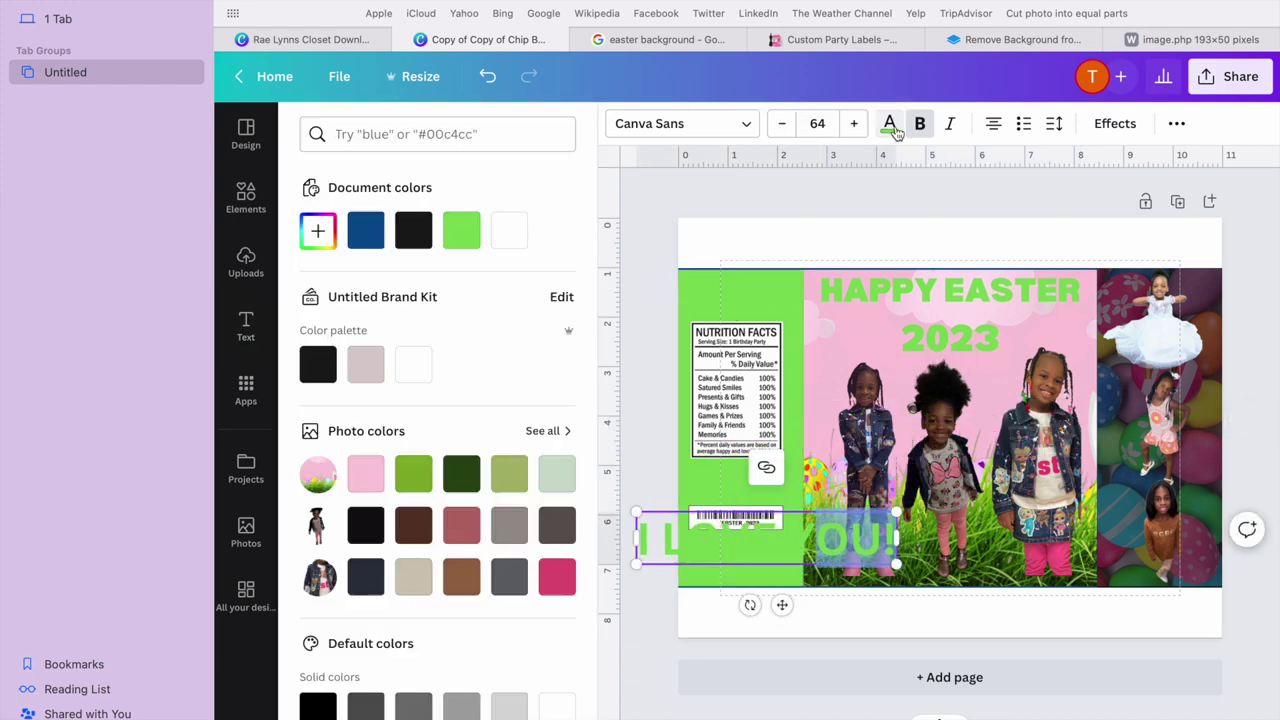
scroll(451, 630, "down", 1)
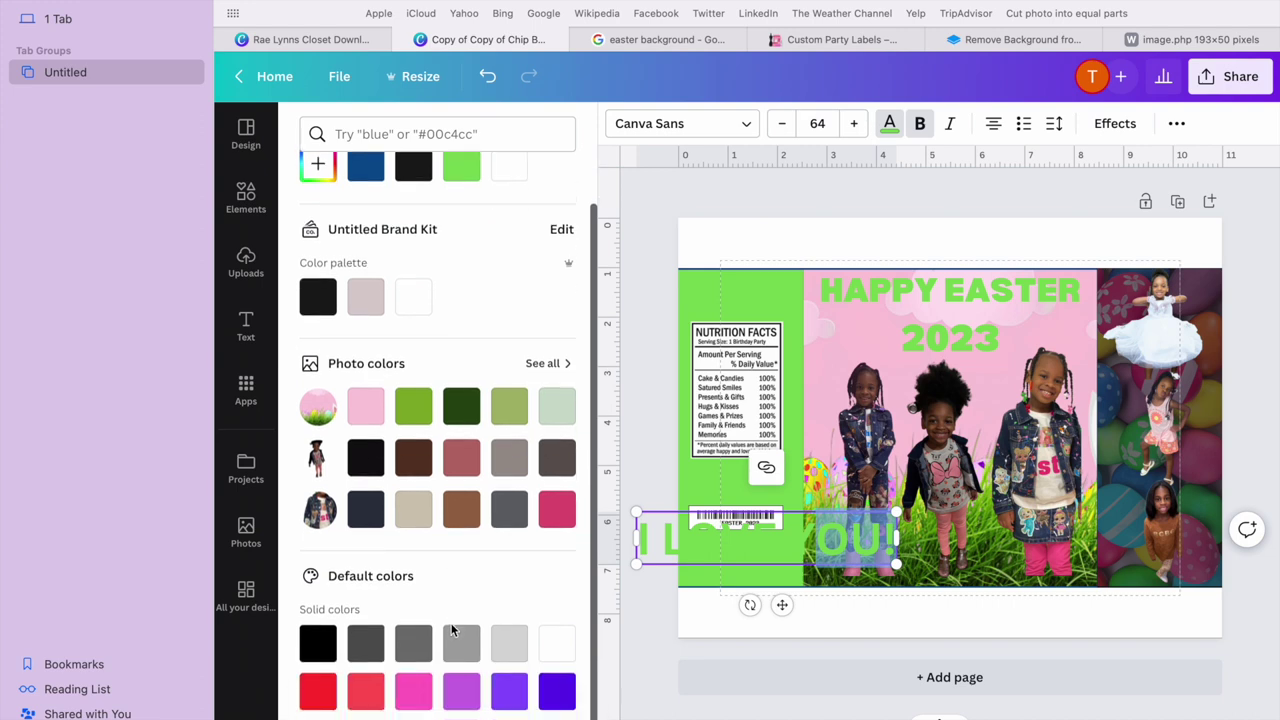
left_click(421, 693)
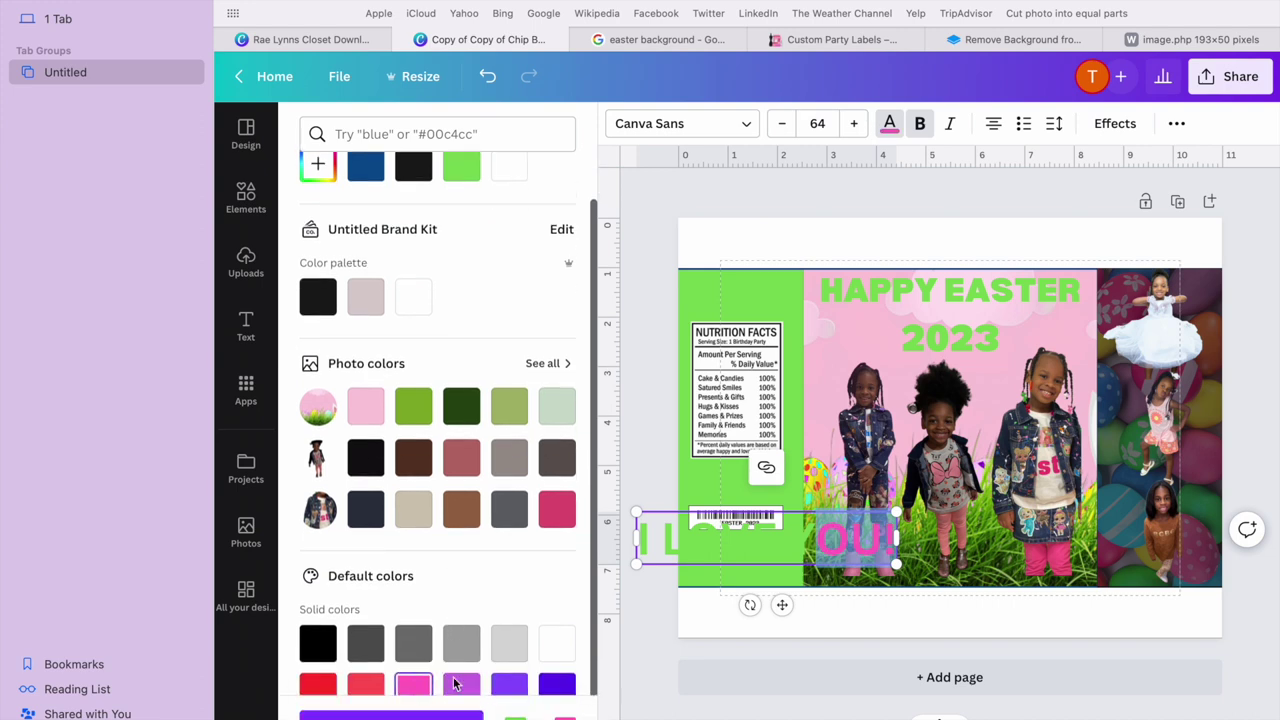
triple_click(772, 532)
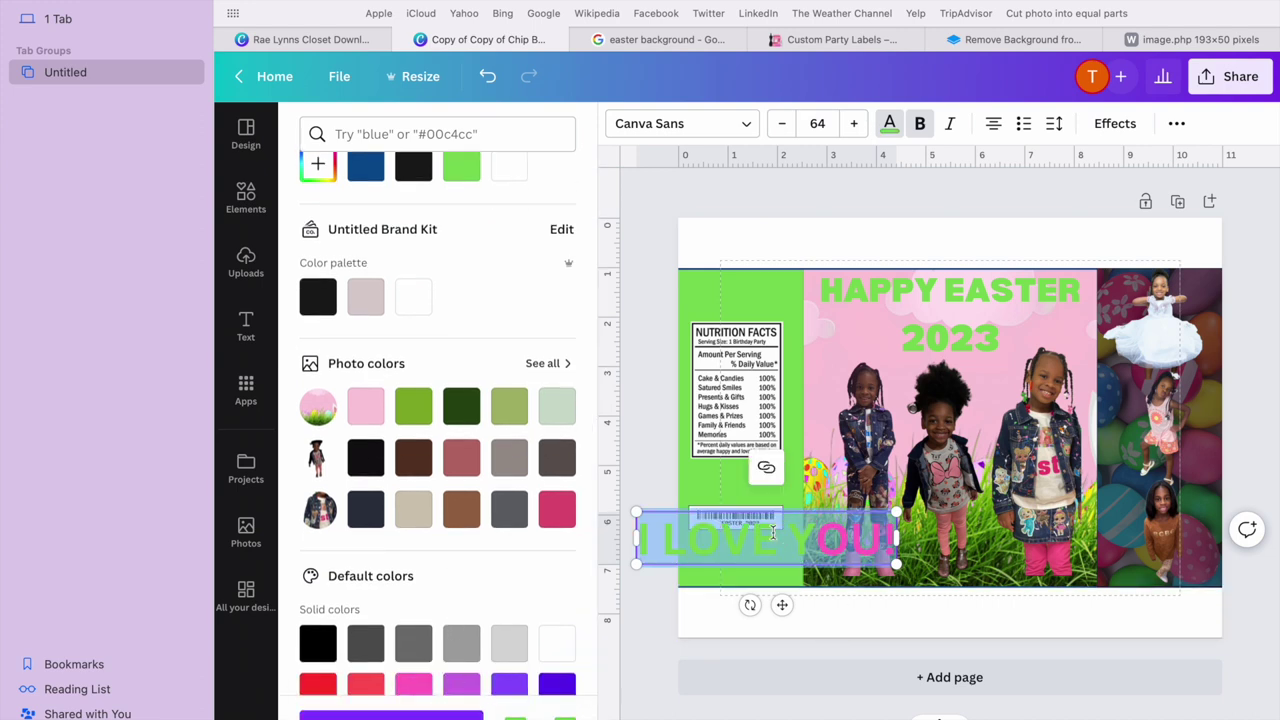
left_click(414, 686)
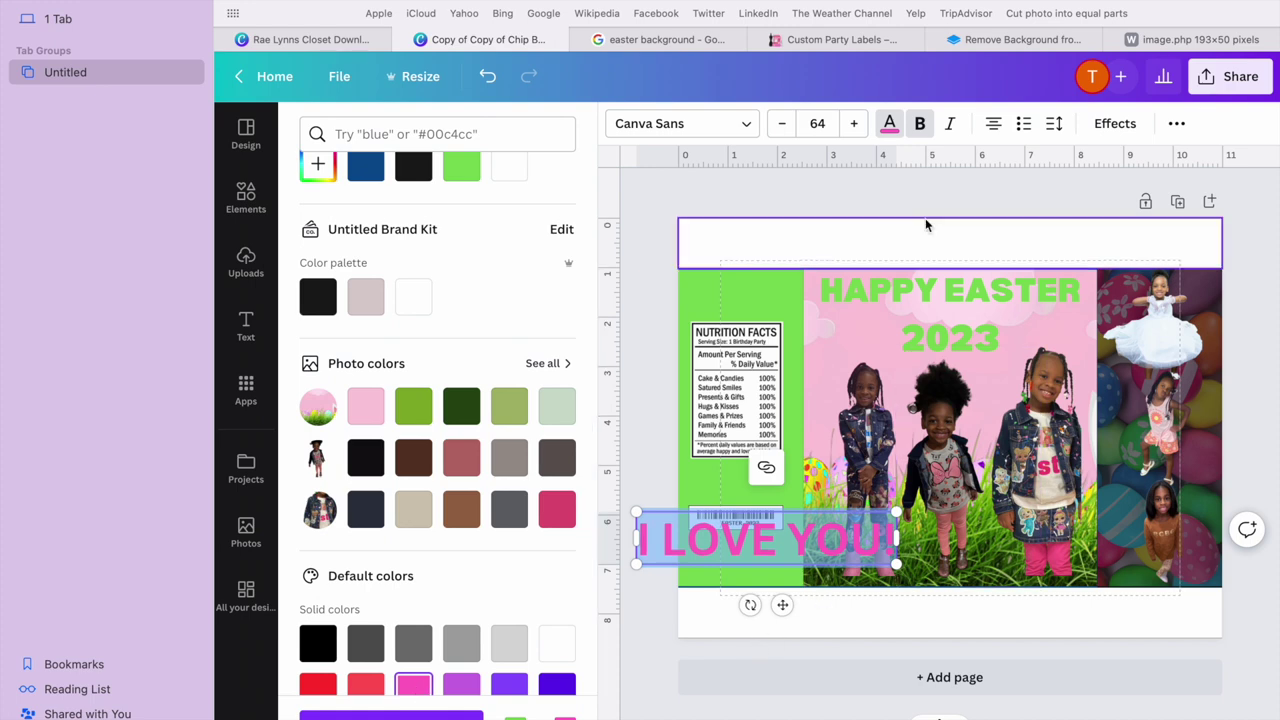
Reduce the "I LOVE YOU!" text to font size 23 and place it beneath the barcode on the green panel.
left_click(784, 124)
left_click(784, 124)
left_click(784, 124)
left_click(784, 124)
left_click(784, 124)
left_click(784, 124)
left_click(784, 124)
left_click(784, 124)
left_click(784, 124)
left_click(784, 124)
left_click(784, 124)
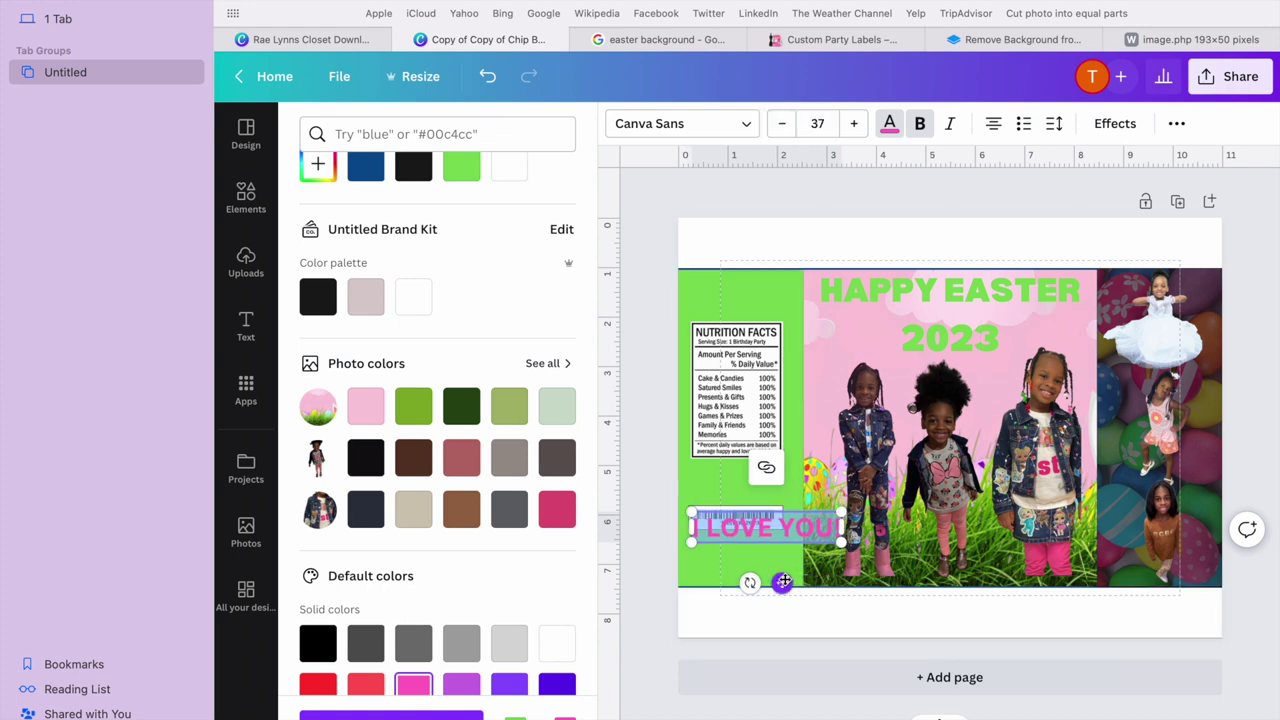
left_click_drag(782, 585, 768, 614)
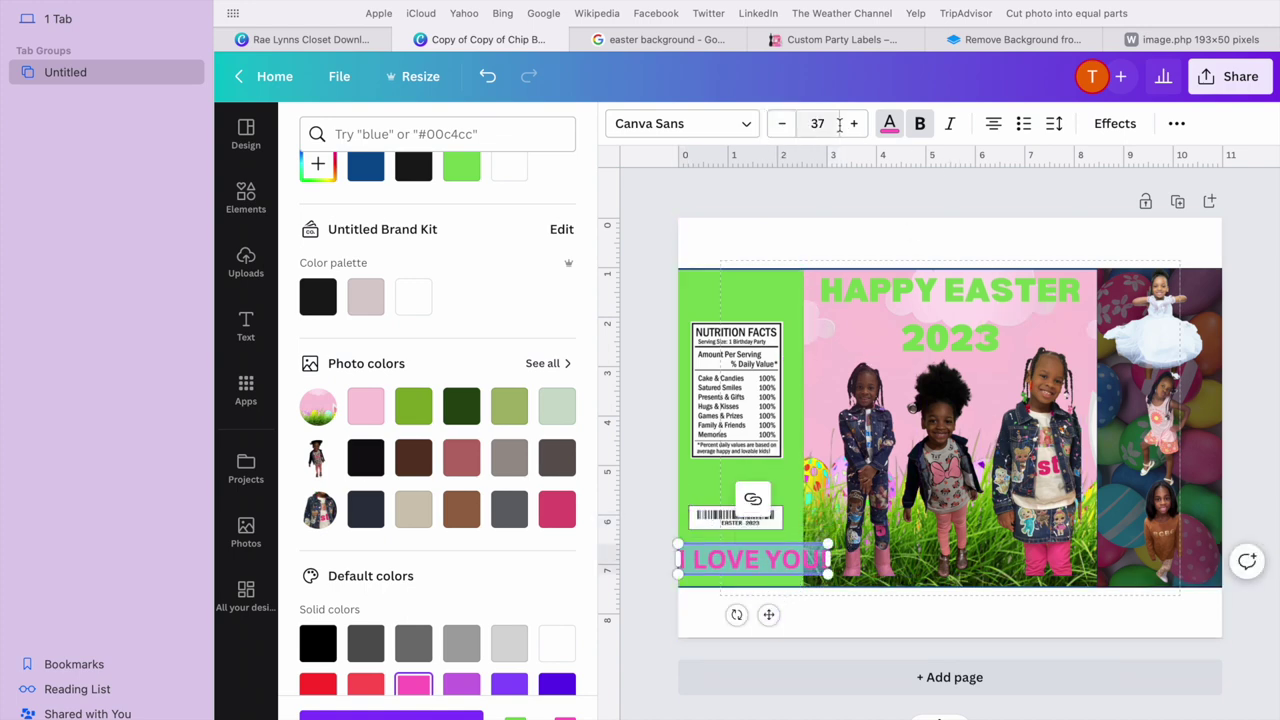
left_click(784, 124)
left_click(784, 124)
left_click(784, 124)
left_click(784, 124)
left_click(784, 124)
left_click(784, 124)
left_click(784, 124)
left_click(784, 124)
left_click(785, 125)
left_click(785, 125)
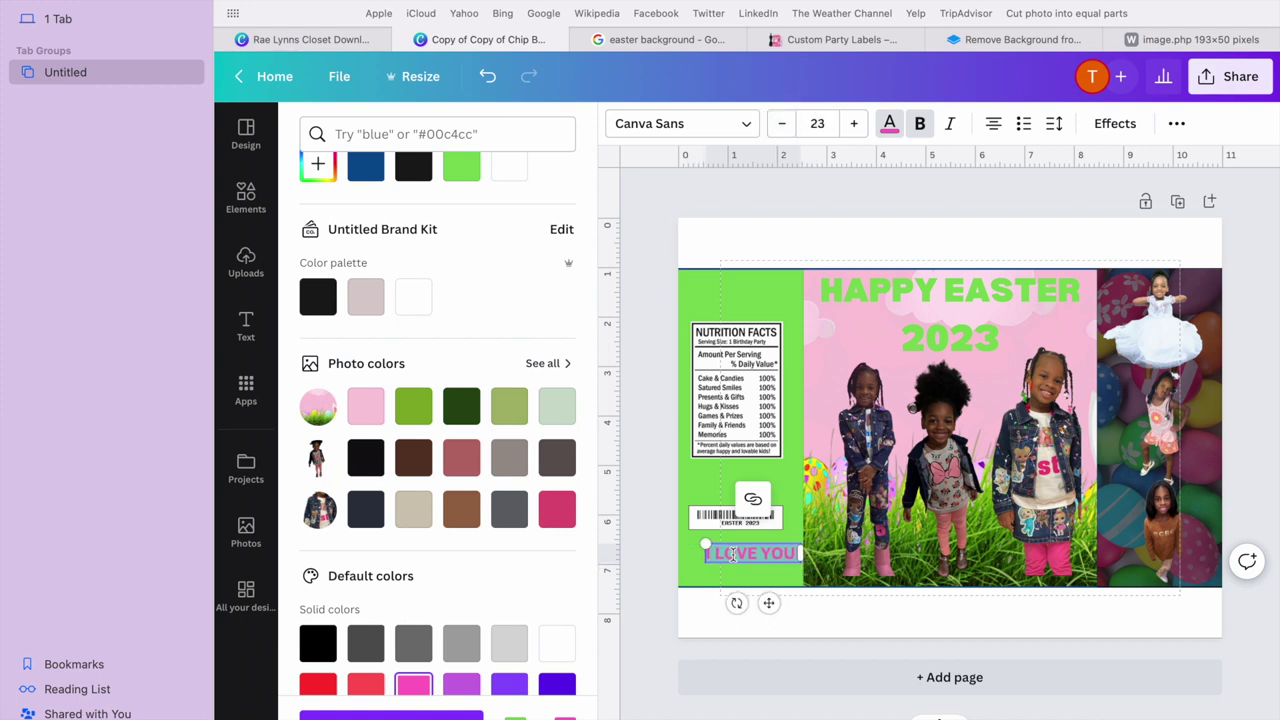
left_click(944, 252)
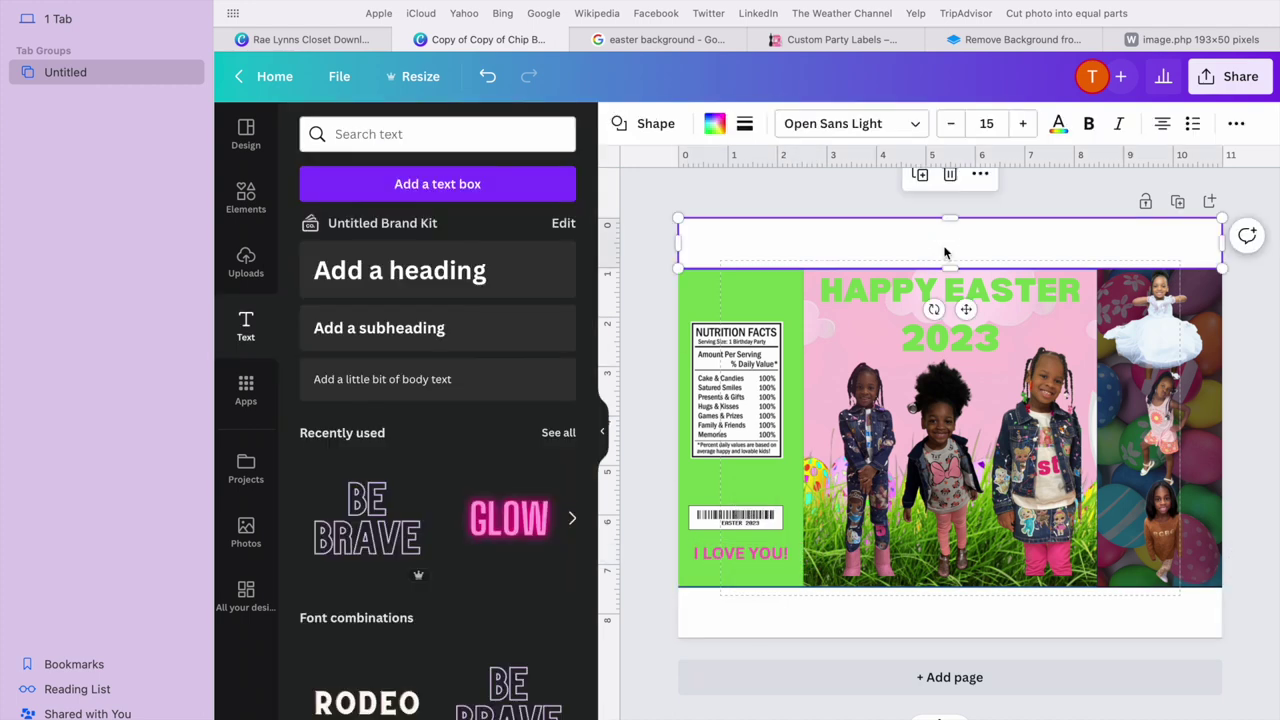
Duplicate the Easter eggs background image and move the copy over the green nutrition facts panel.
left_click(914, 603)
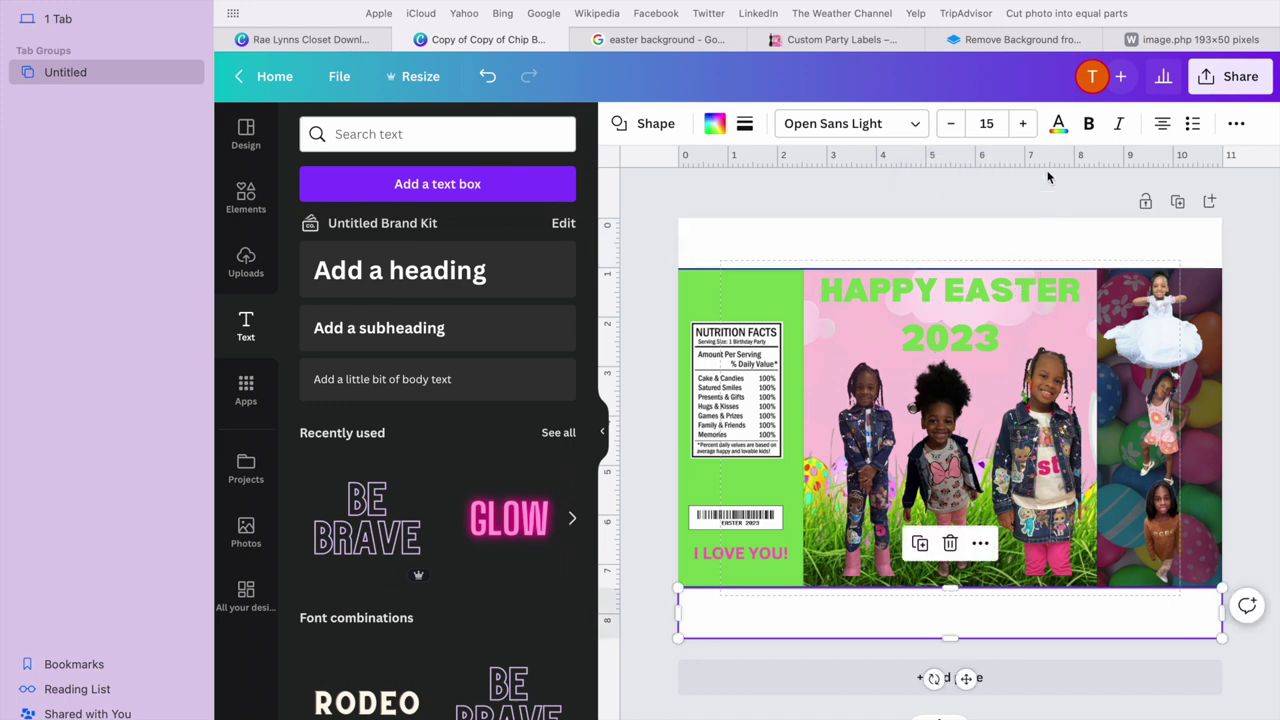
left_click(1212, 288)
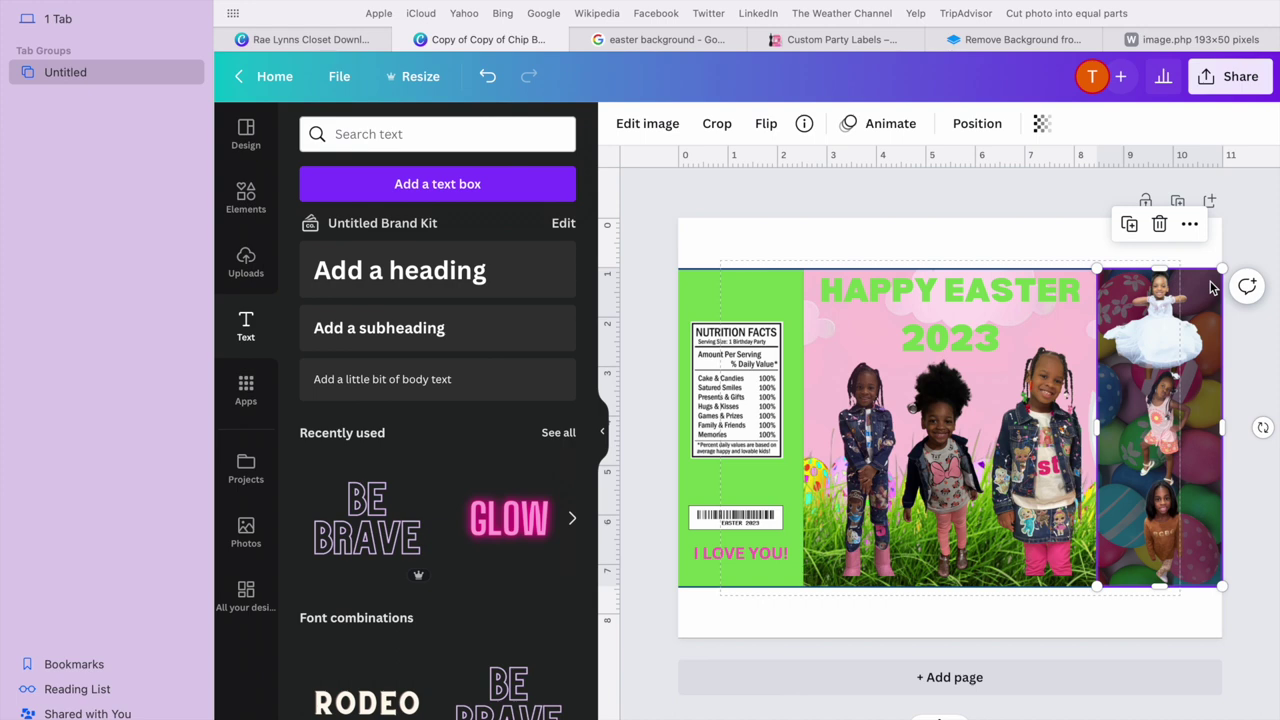
left_click(1129, 224)
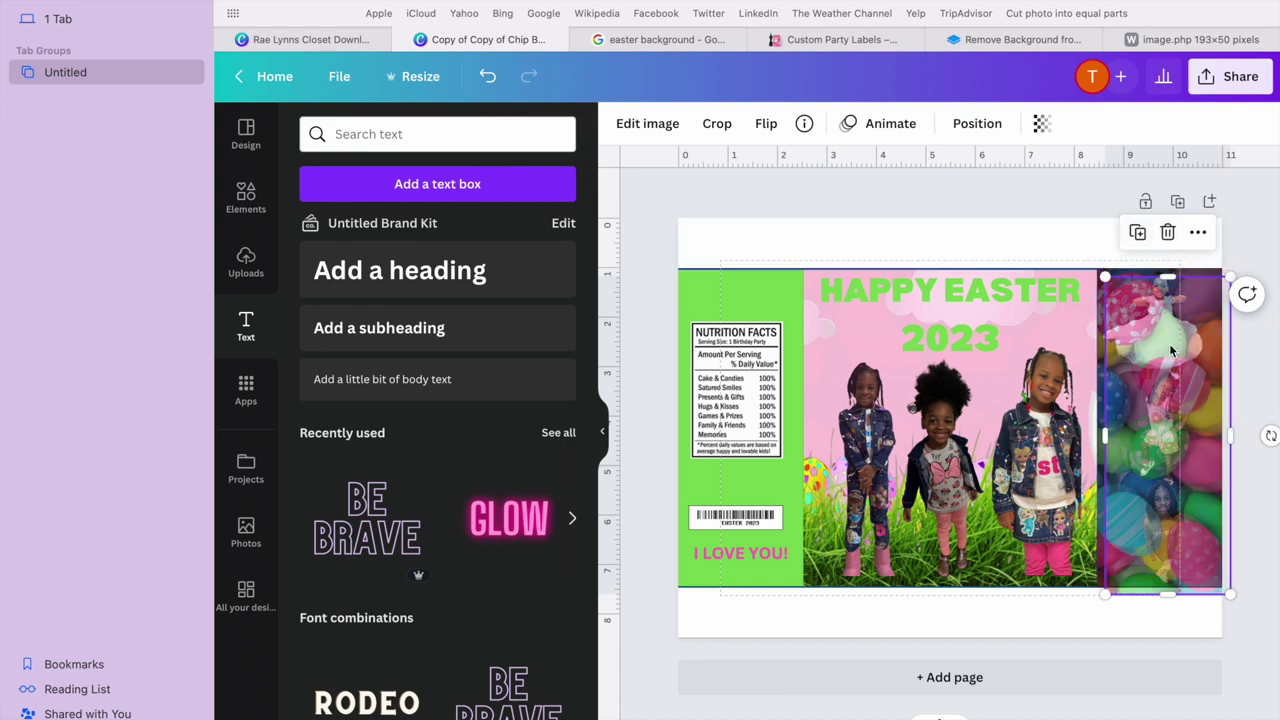
left_click_drag(1172, 350, 780, 354)
Delete the green rectangle behind the nutrition facts and remove the page's dark blue background colour.
left_click(700, 290)
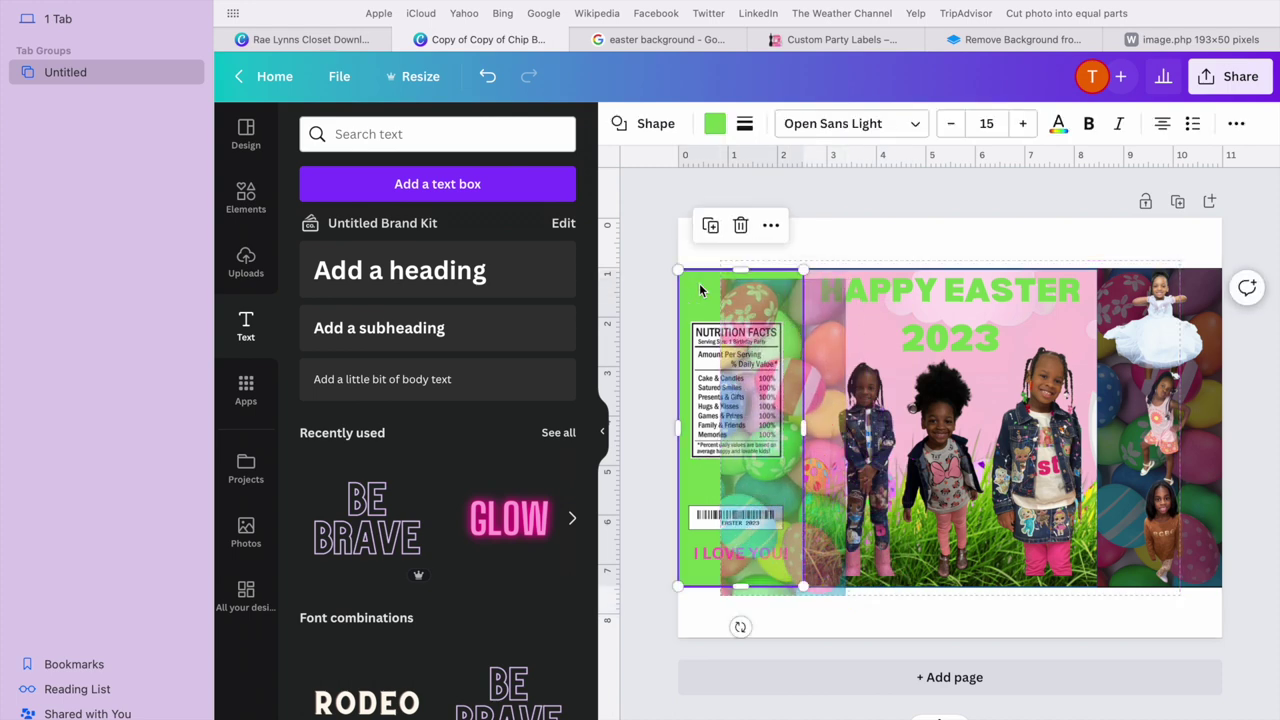
key("Delete")
left_click(688, 305)
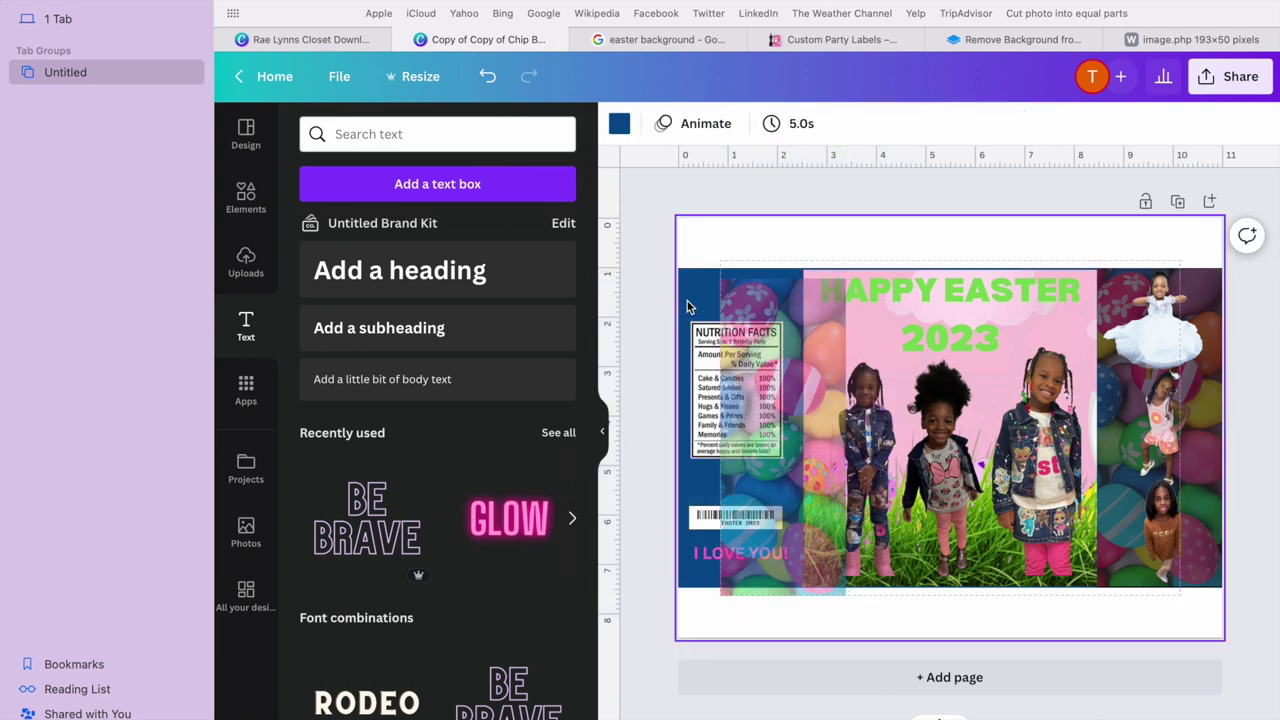
key("Delete")
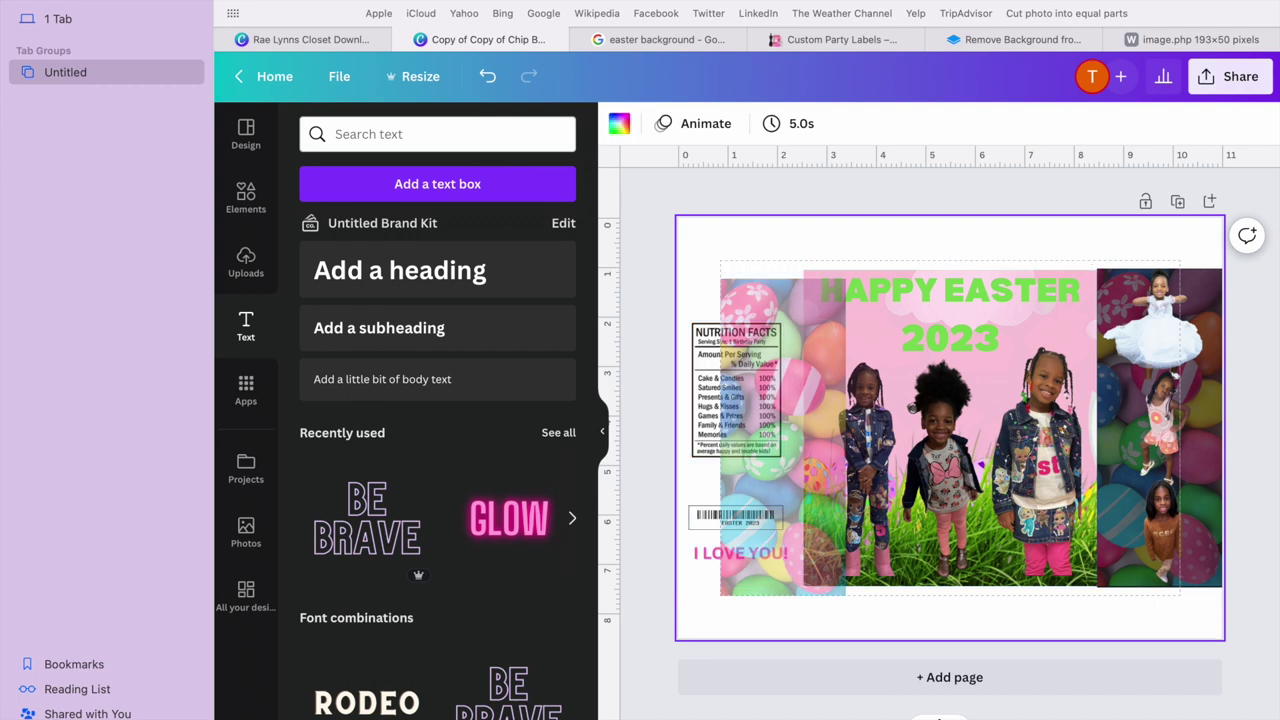
Align the eggs copy with the nutrition facts panel beside the centre picture and set its transparency to 64.
left_click(792, 322)
left_click_drag(792, 322, 752, 316)
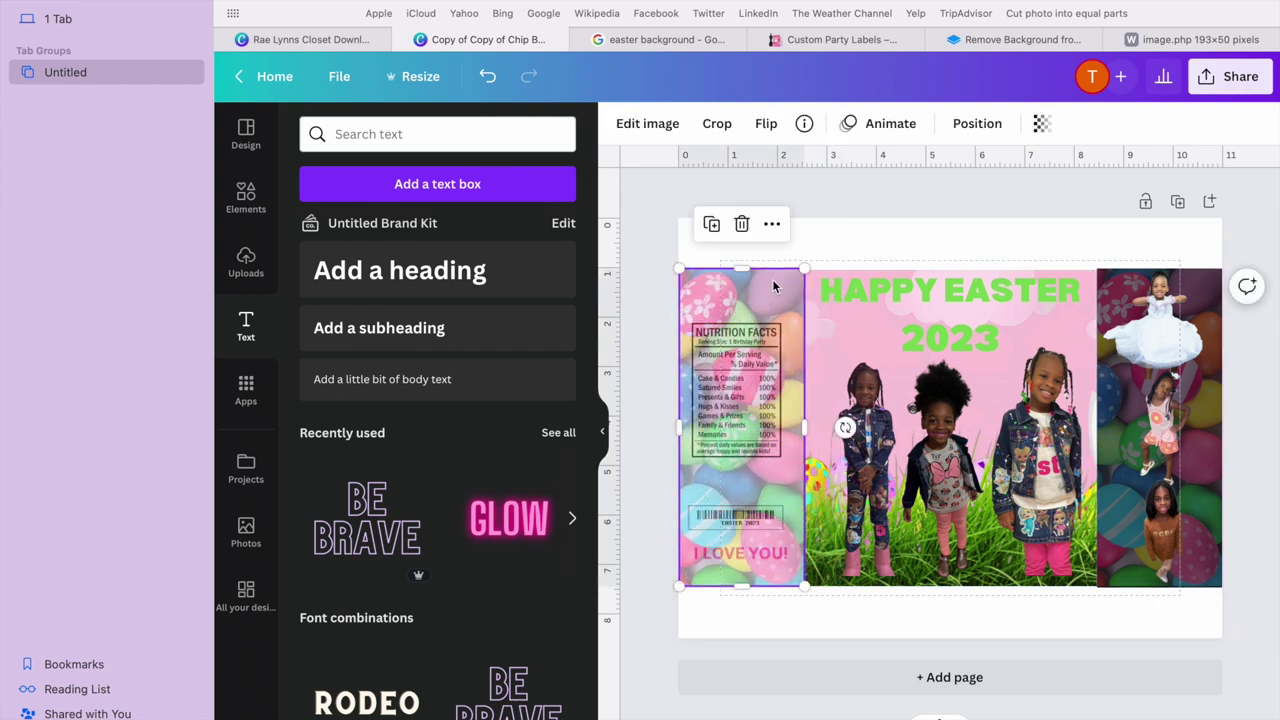
left_click(1041, 123)
left_click_drag(955, 194, 983, 200)
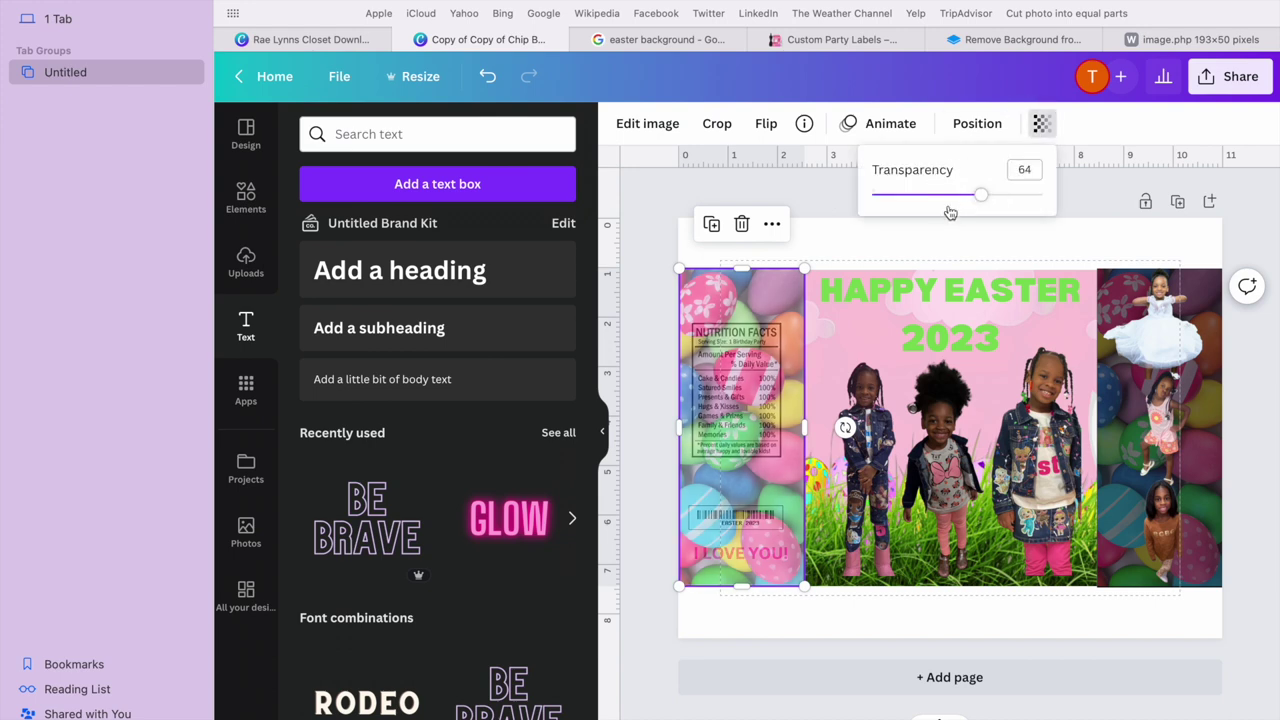
left_click(762, 372)
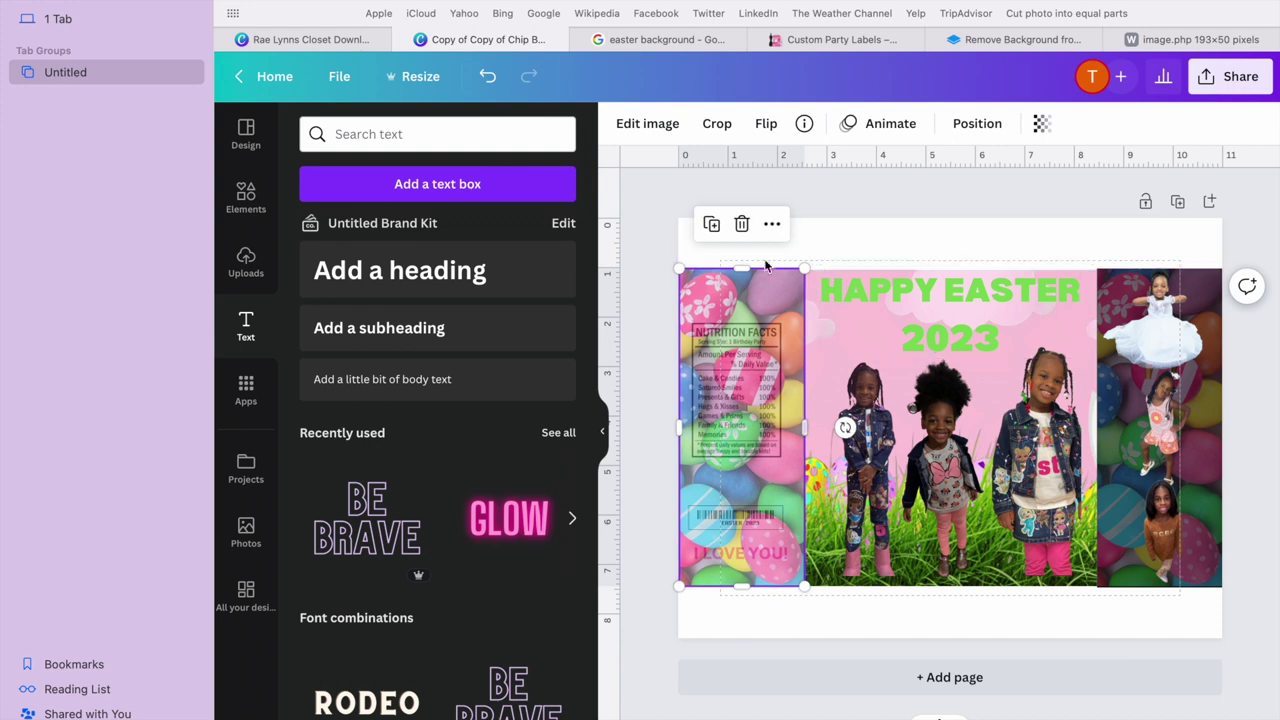
Send the eggs copy to the back, behind the nutrition facts, barcode and "I LOVE YOU!" text.
left_click(771, 224)
mouse_move(843, 381)
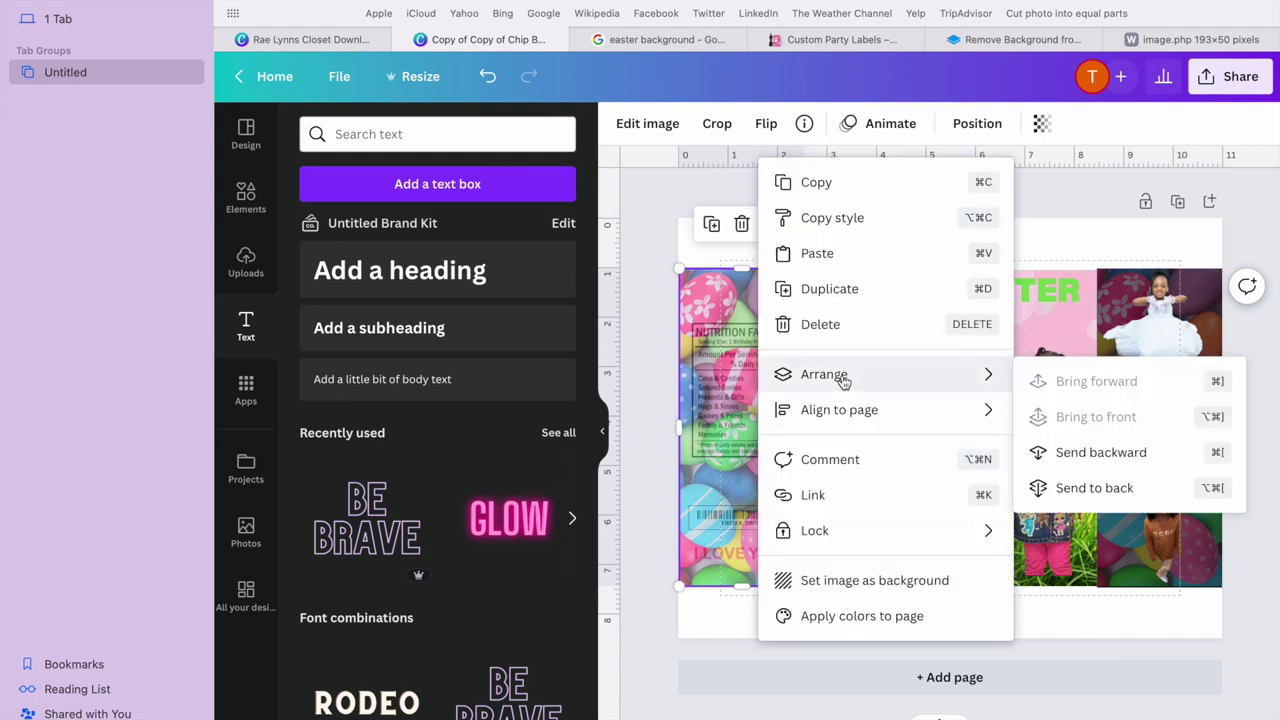
left_click(1062, 452)
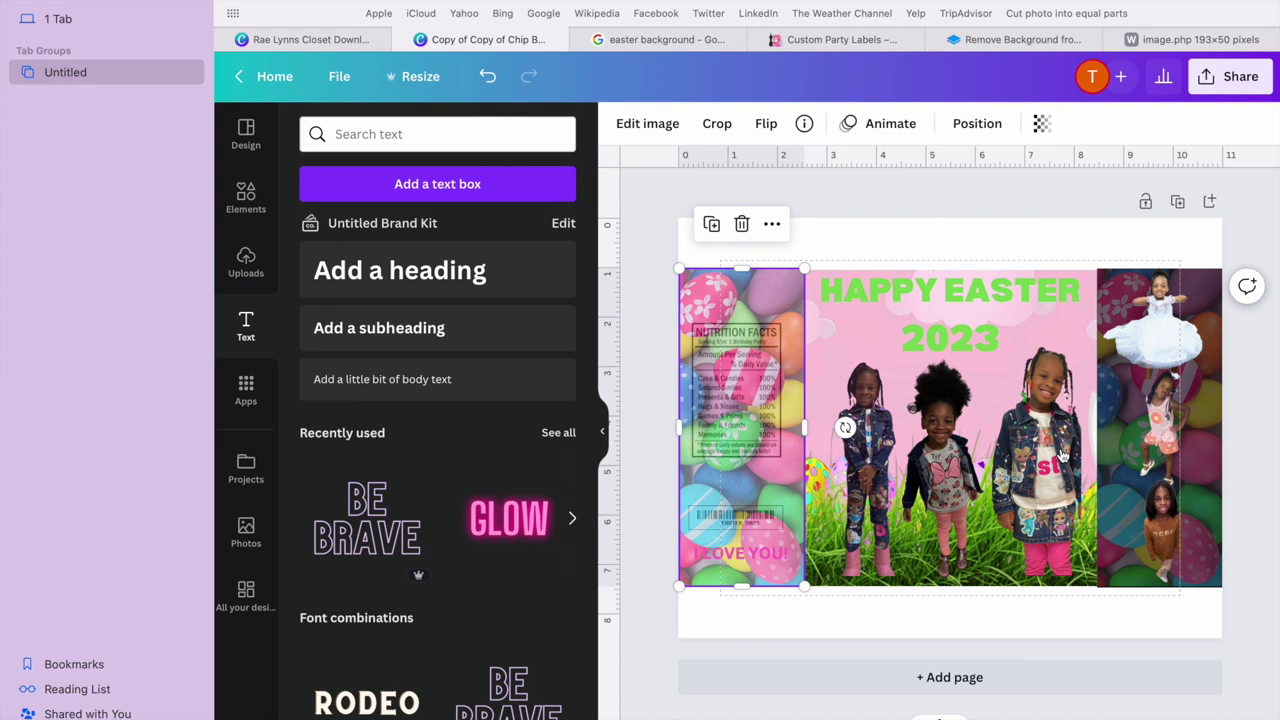
left_click(774, 224)
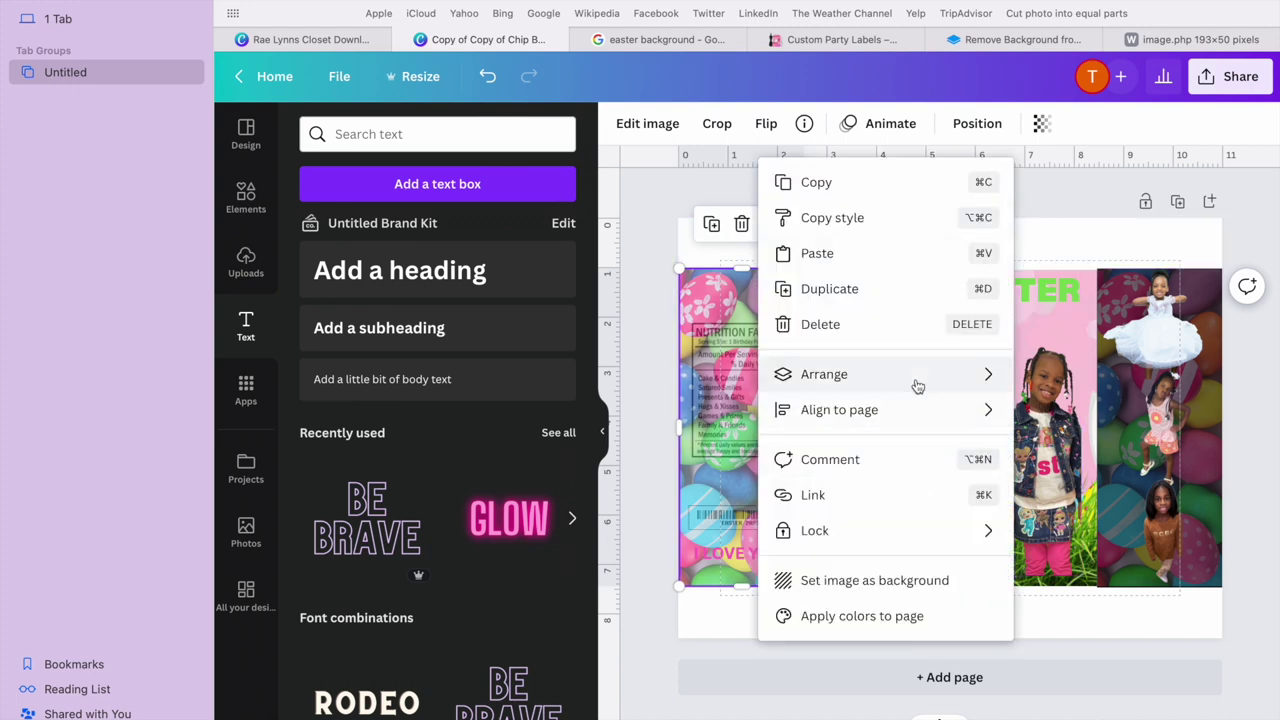
mouse_move(917, 383)
left_click(1138, 490)
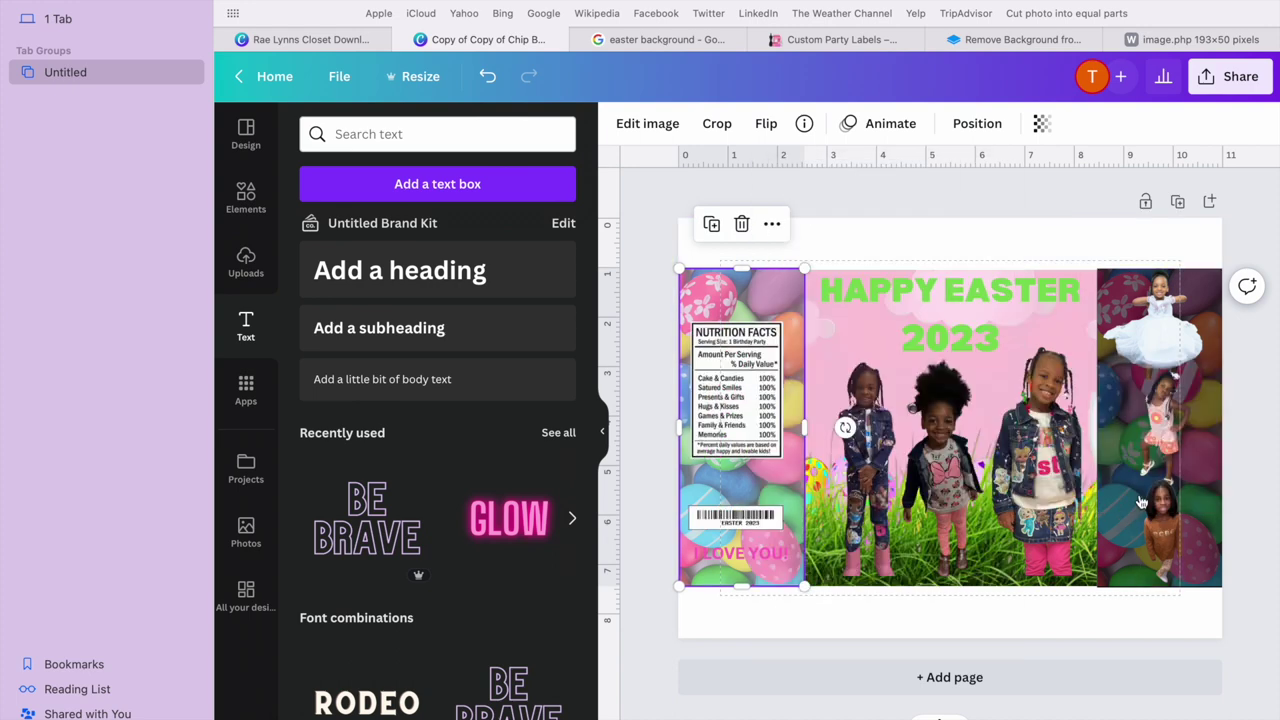
Extend the outer side of the eggs copy slightly so it meets the page edge.
left_click(974, 205)
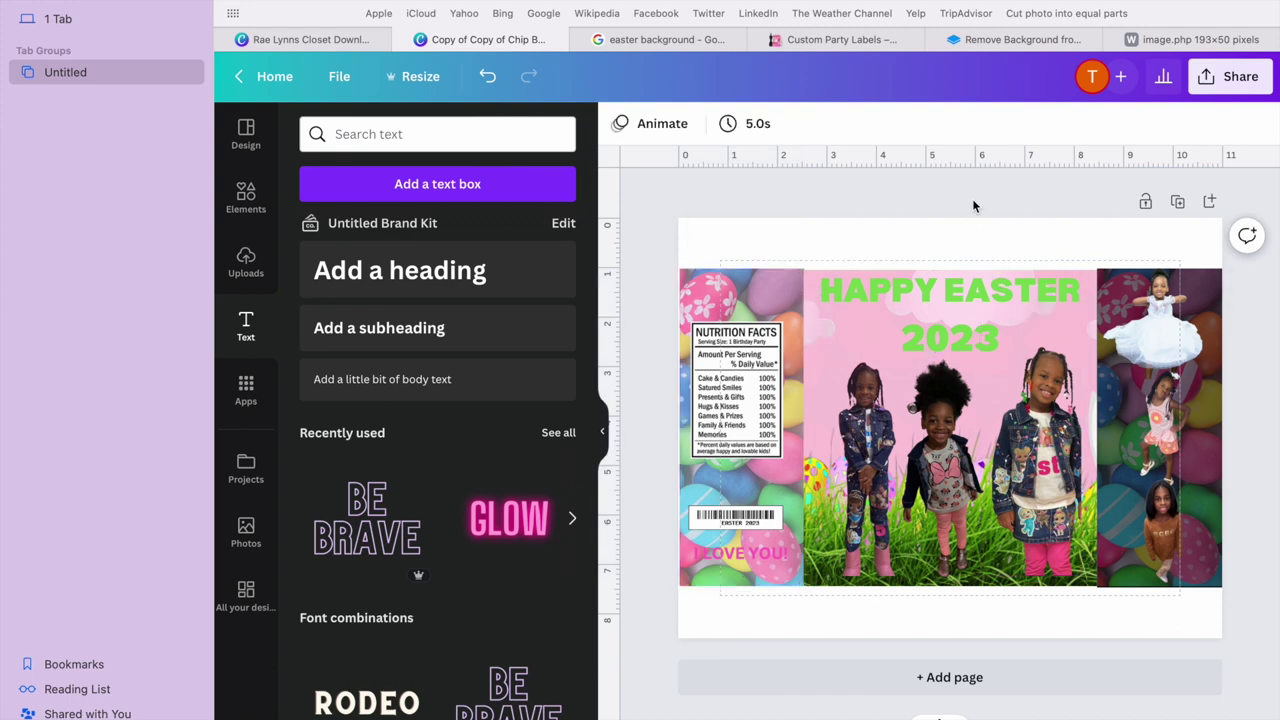
left_click(695, 300)
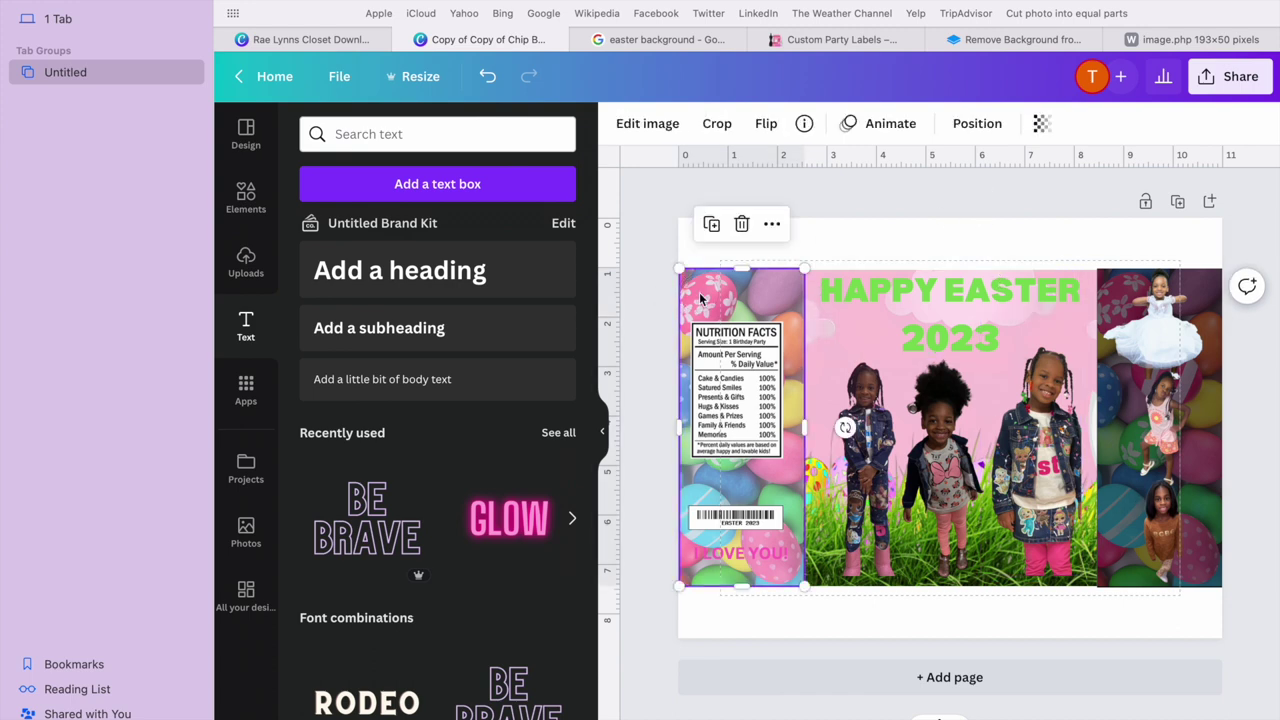
left_click(680, 430)
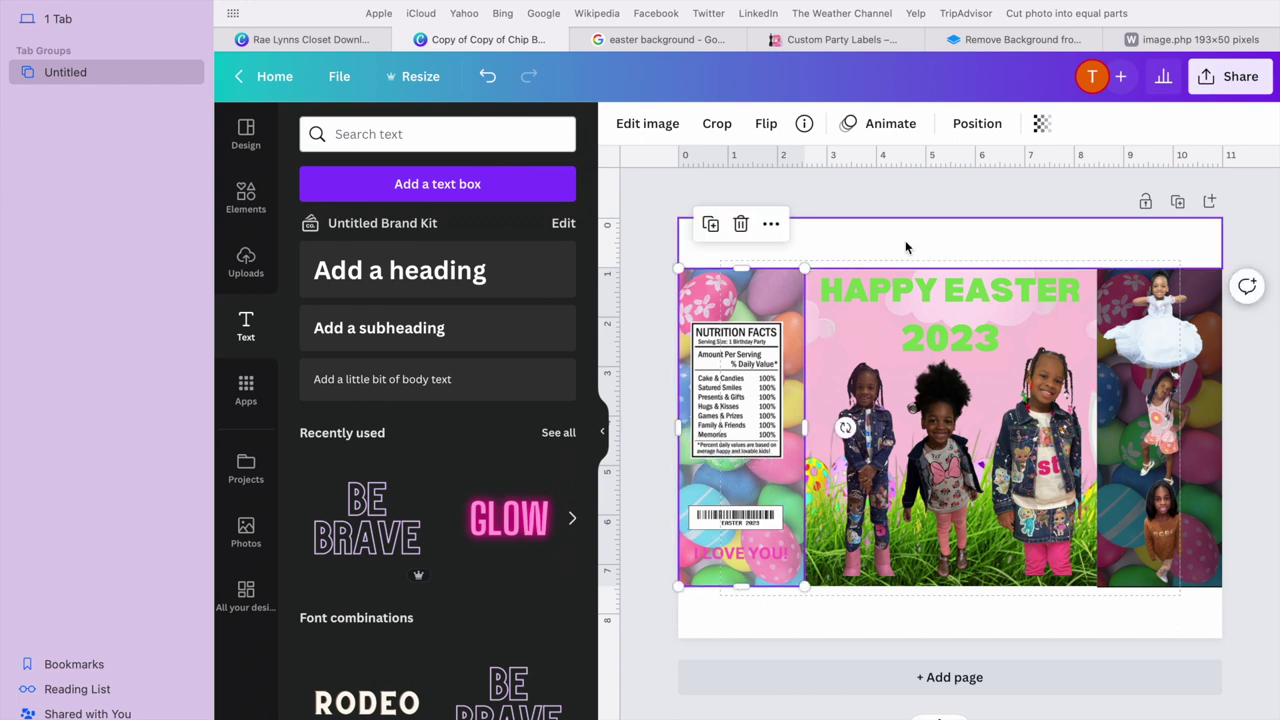
Fill the white strip above the label panels with the document's green.
left_click(931, 202)
left_click(931, 240)
left_click(714, 123)
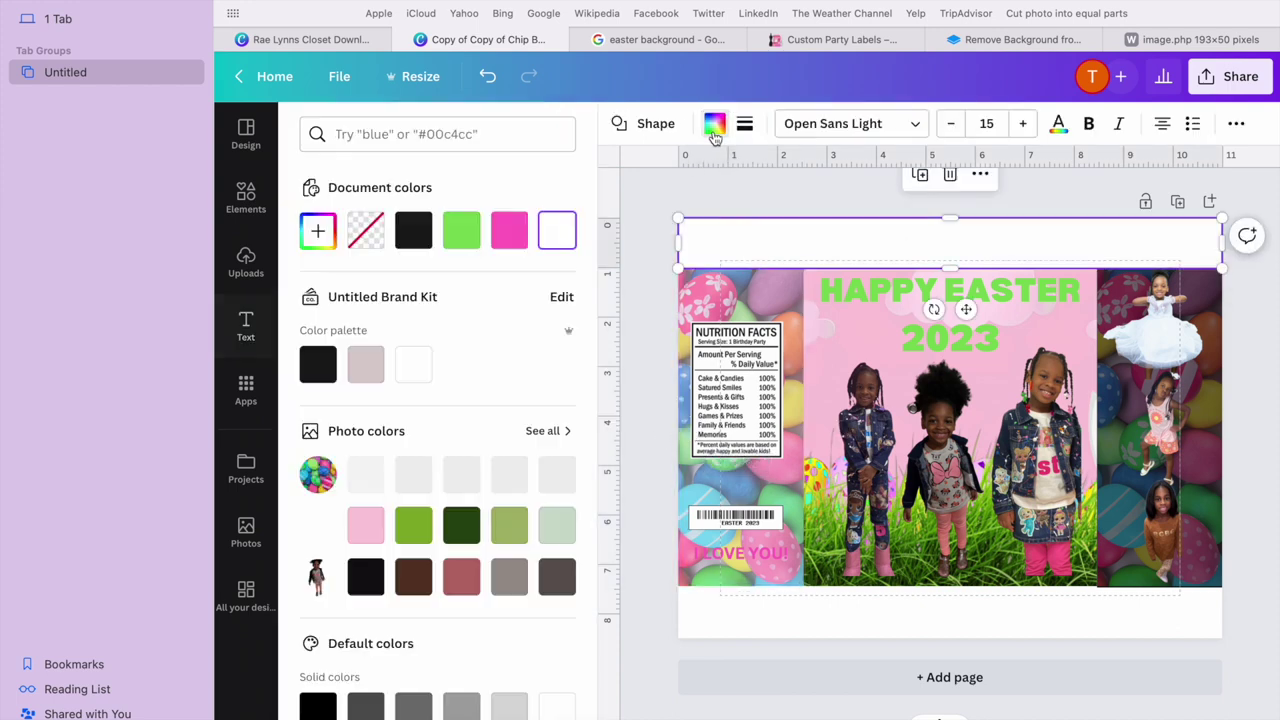
left_click(461, 230)
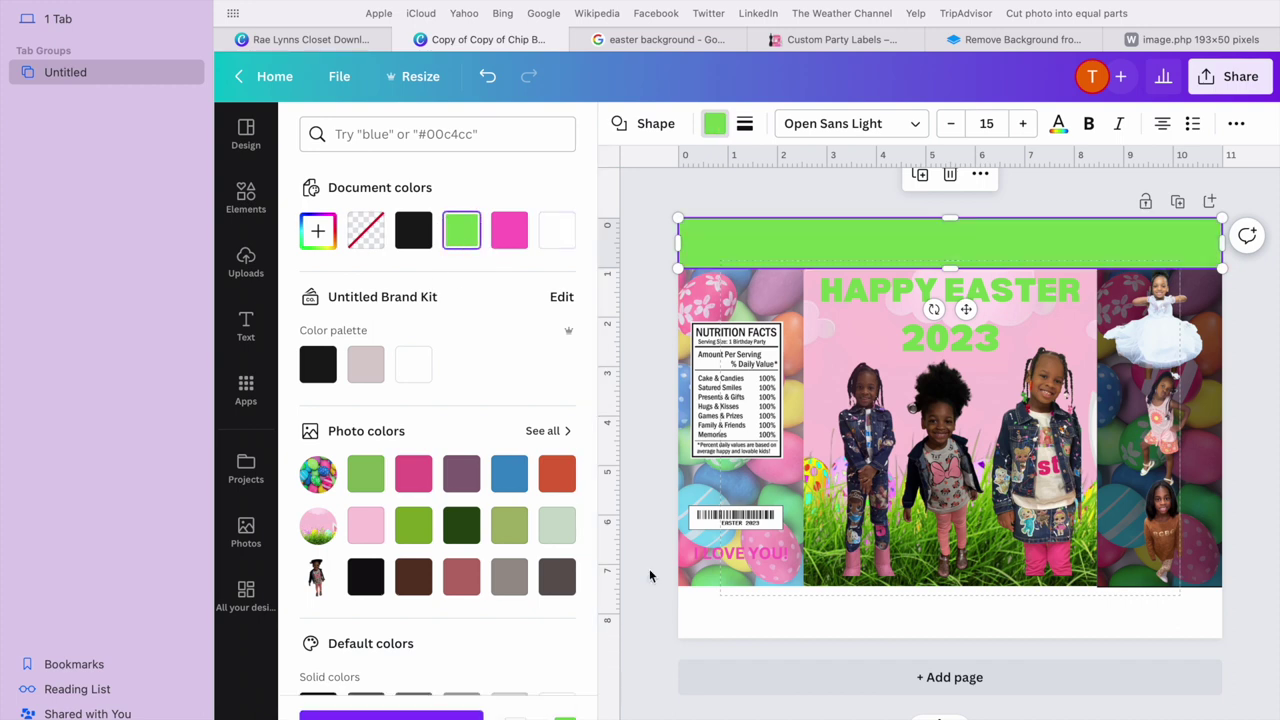
Fill the white strip below the label panels with the document's pink and deselect it.
left_click(727, 615)
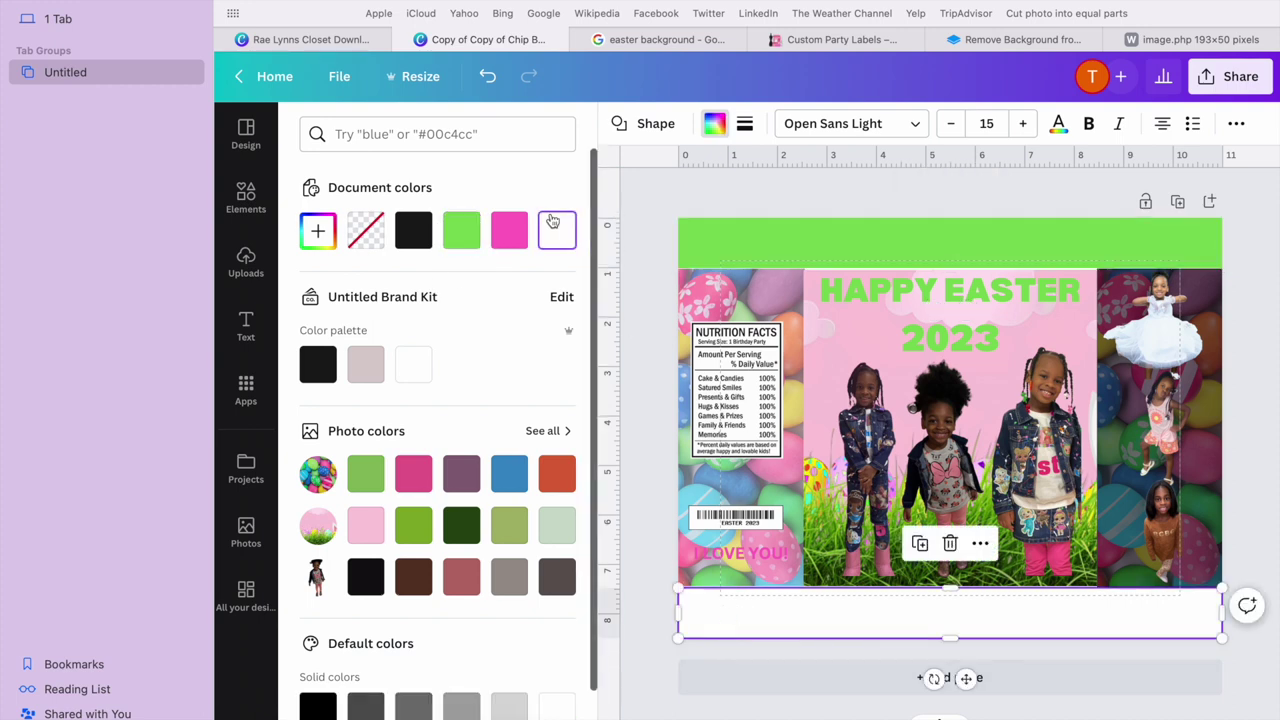
left_click(511, 231)
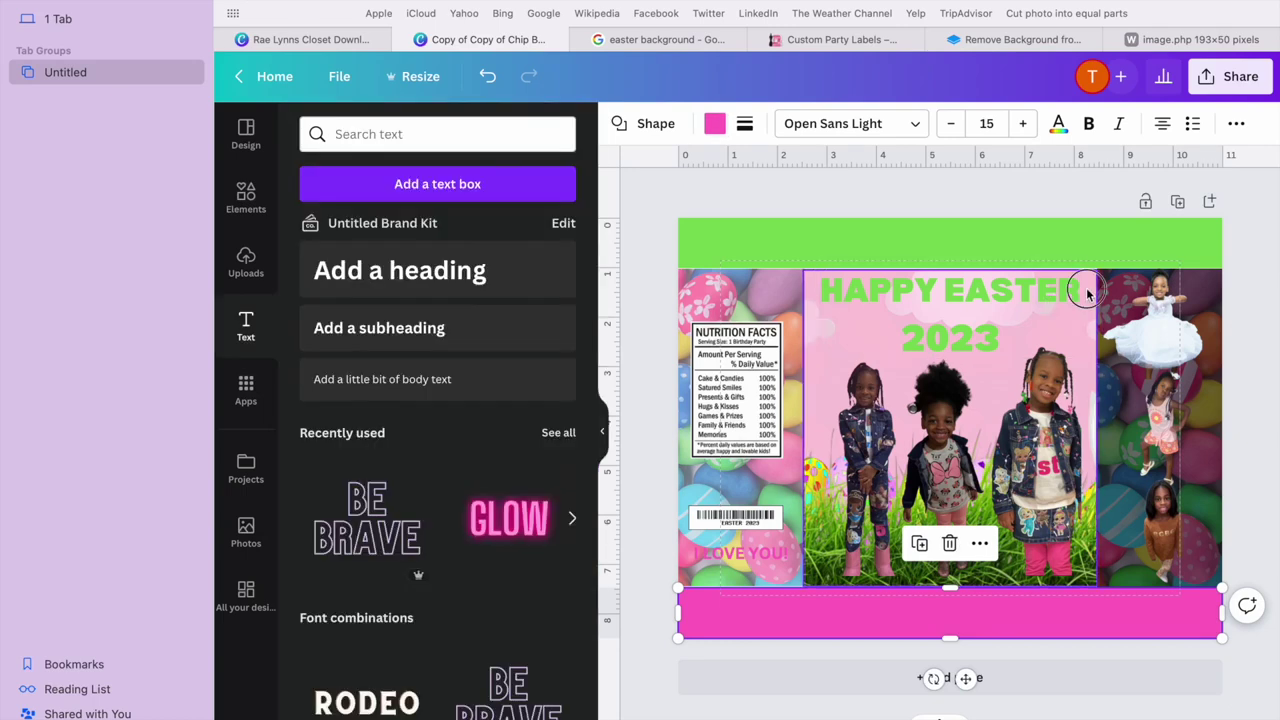
left_click(951, 284)
left_click(1250, 247)
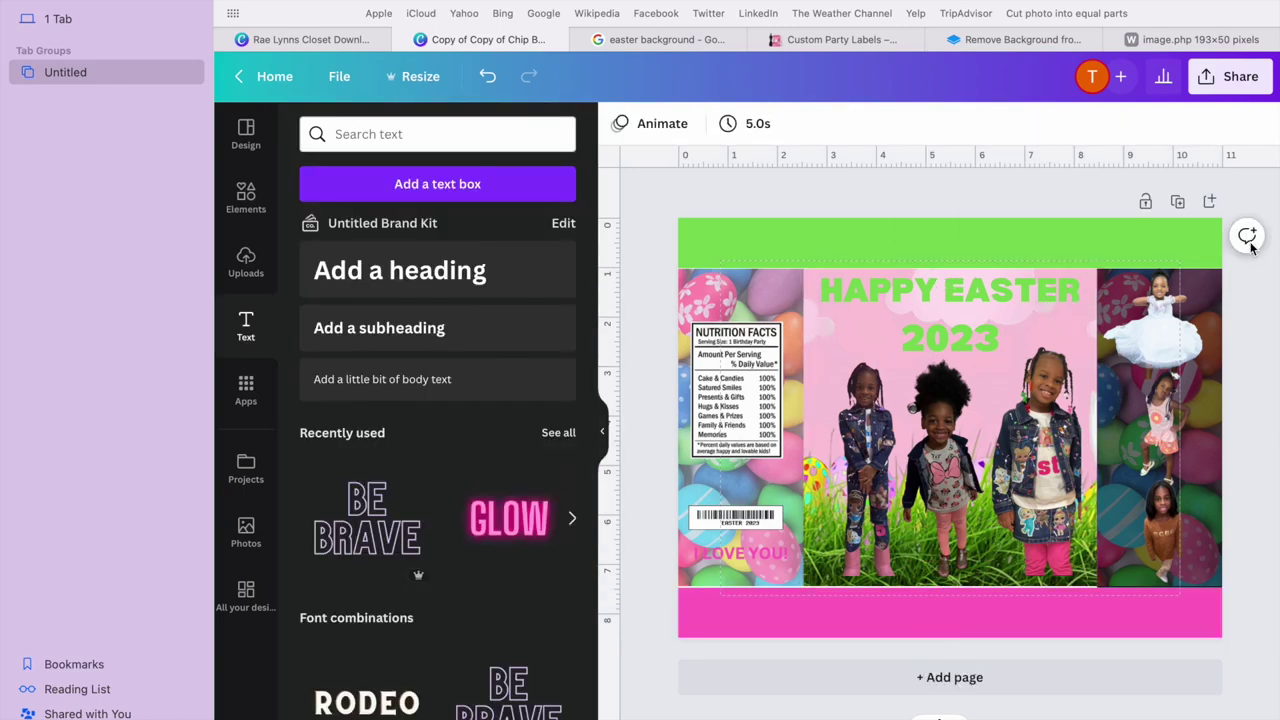